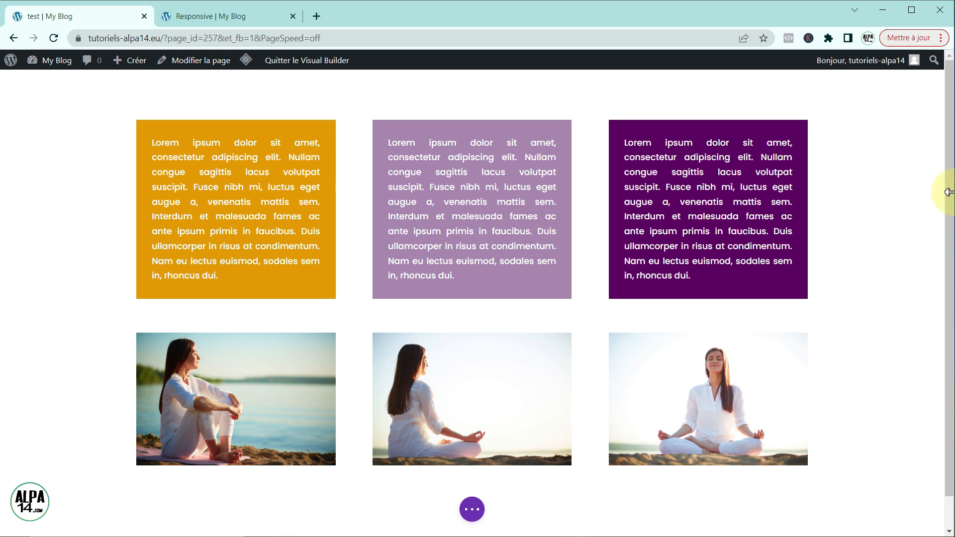
- Narrow the browser window to phone width to check how the text blocks and images stack, and widen it back
left_click_drag(947, 198, 296, 283)
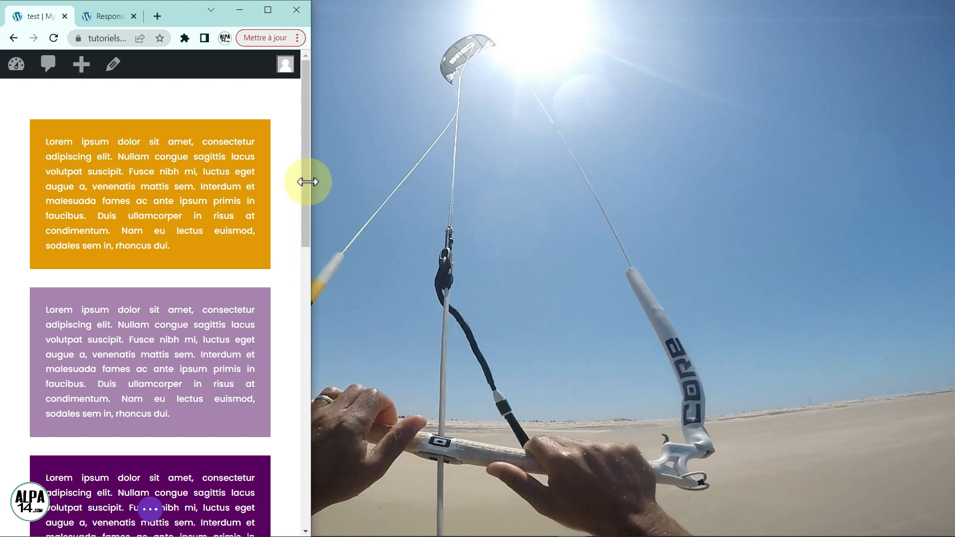
left_click_drag(306, 210, 361, 183)
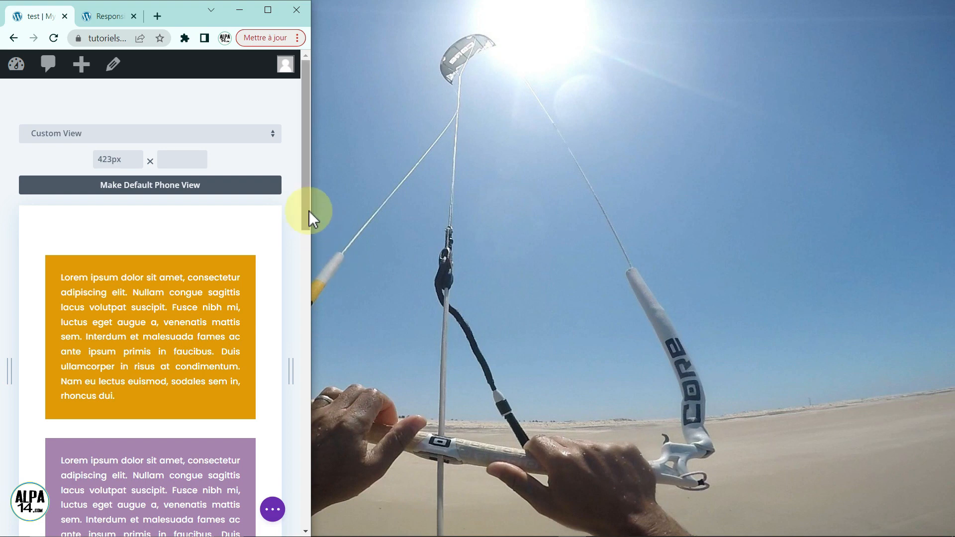
left_click_drag(306, 175, 913, 321)
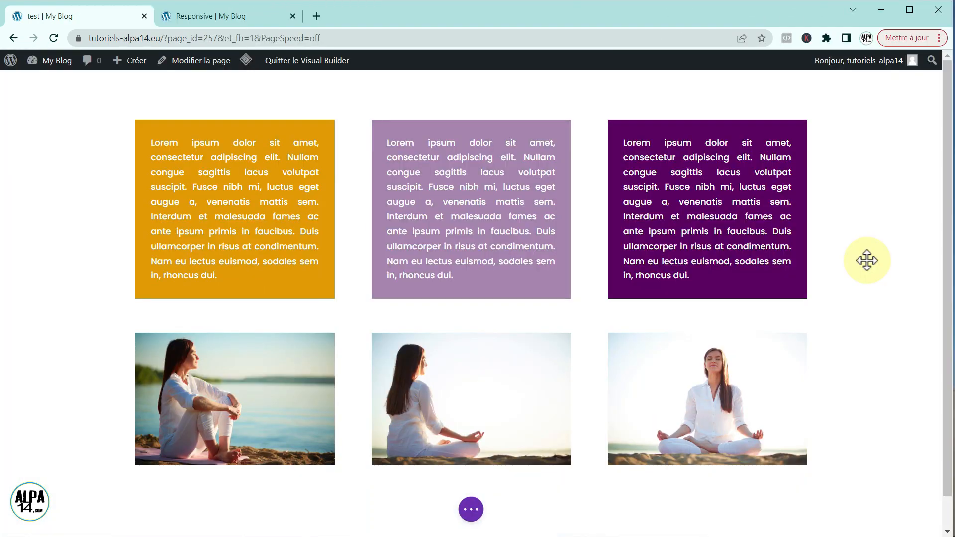
left_click_drag(948, 301, 948, 355)
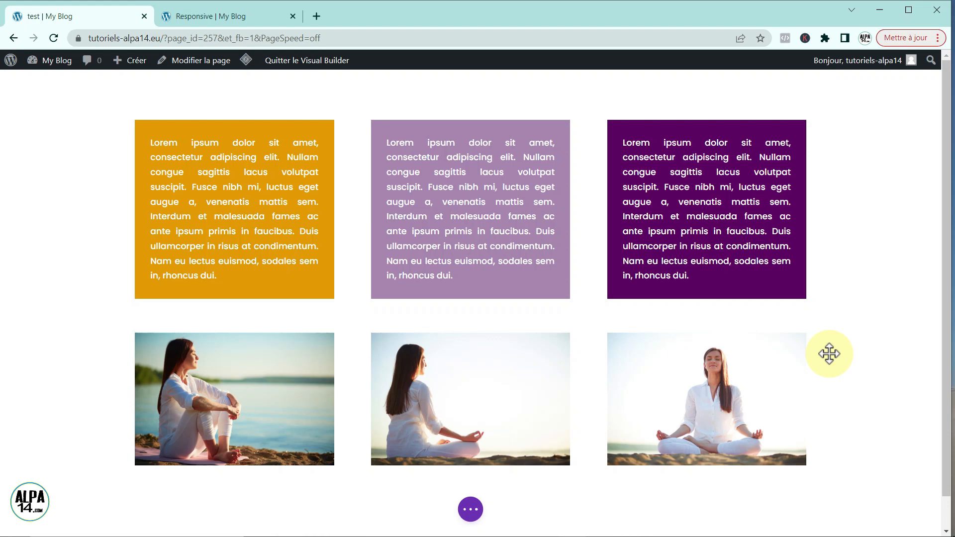
- Move each yoga image into the column of the text block above it and delete the emptied three-column row
left_click(205, 356)
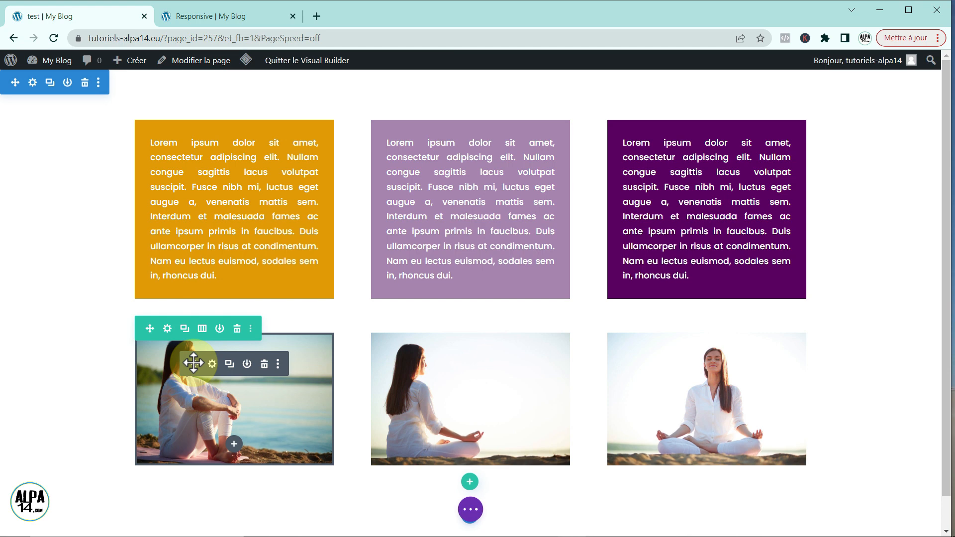
left_click_drag(194, 363, 404, 512)
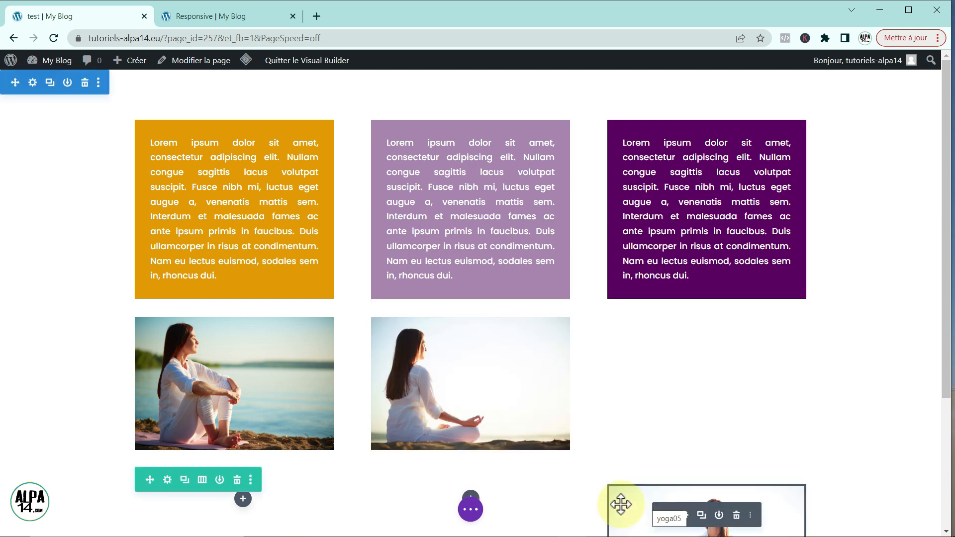
left_click_drag(666, 515, 646, 409)
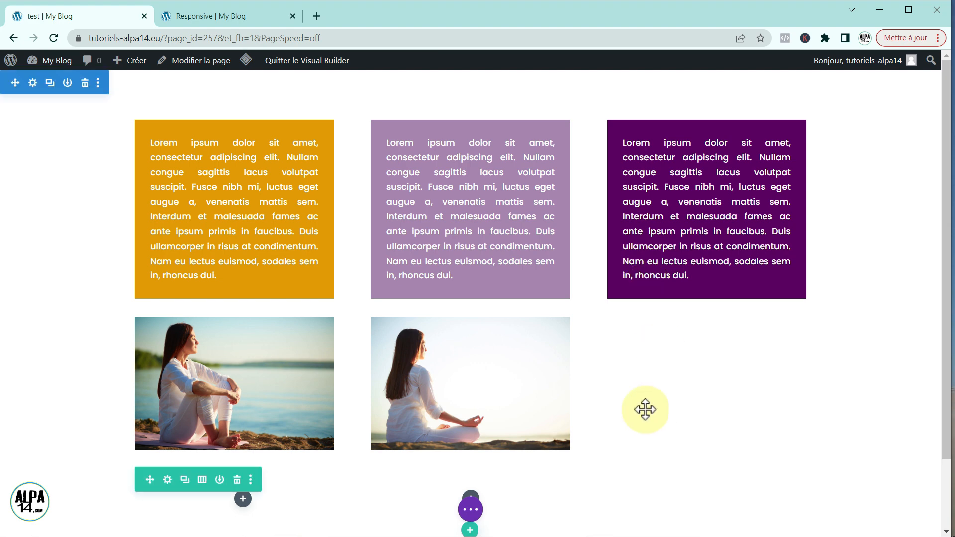
scroll(645, 423, "down", 2)
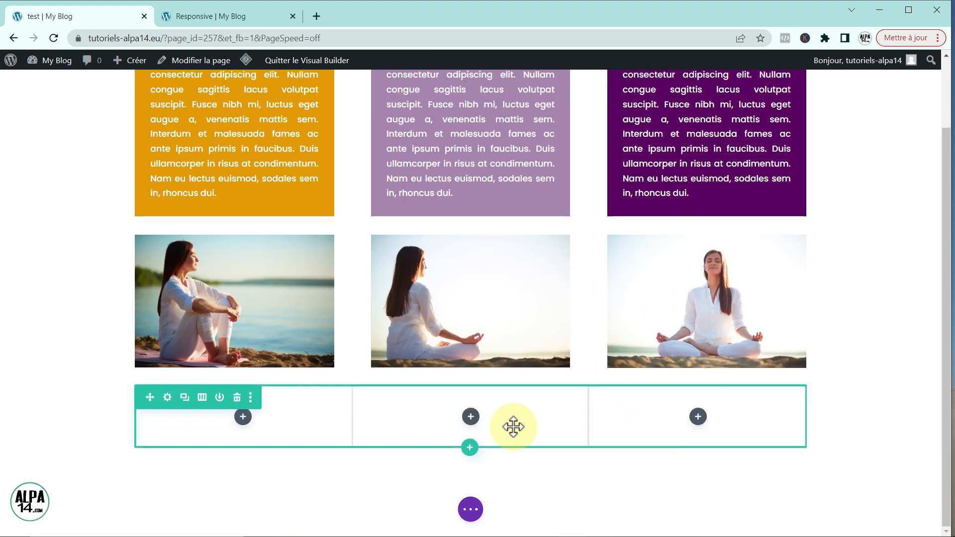
left_click(238, 398)
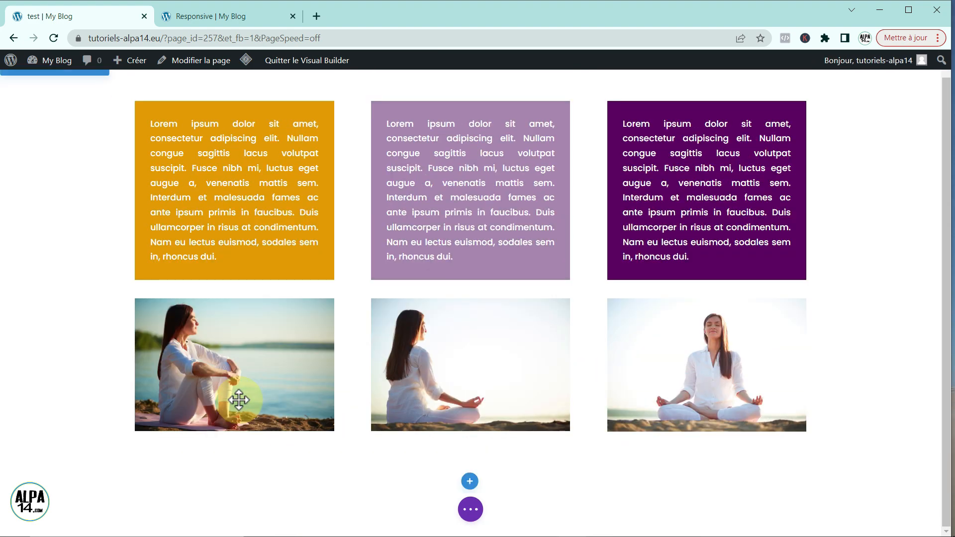
- Recheck the stacking order of texts and images at phone width, and restore the browser window to full screen
left_click_drag(951, 286, 317, 278)
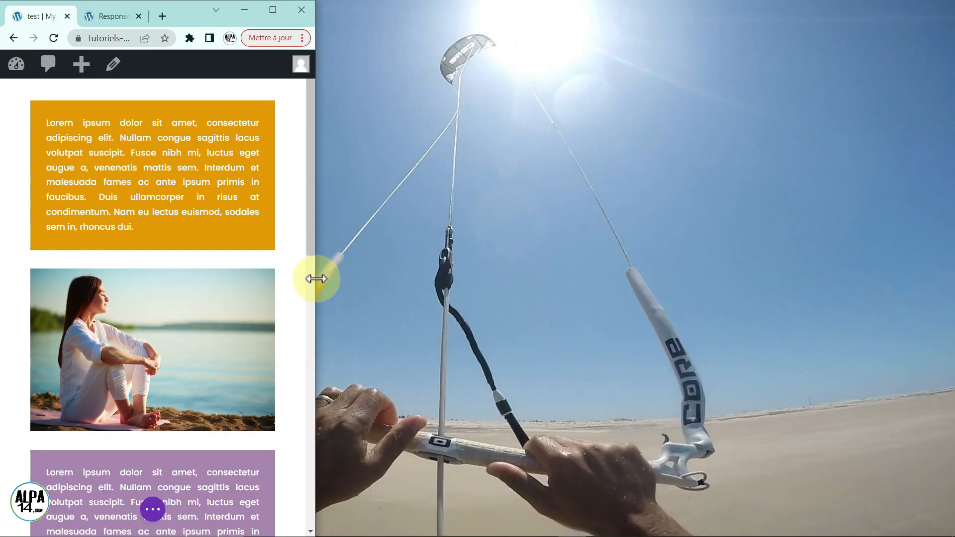
scroll(312, 254, "down", 1)
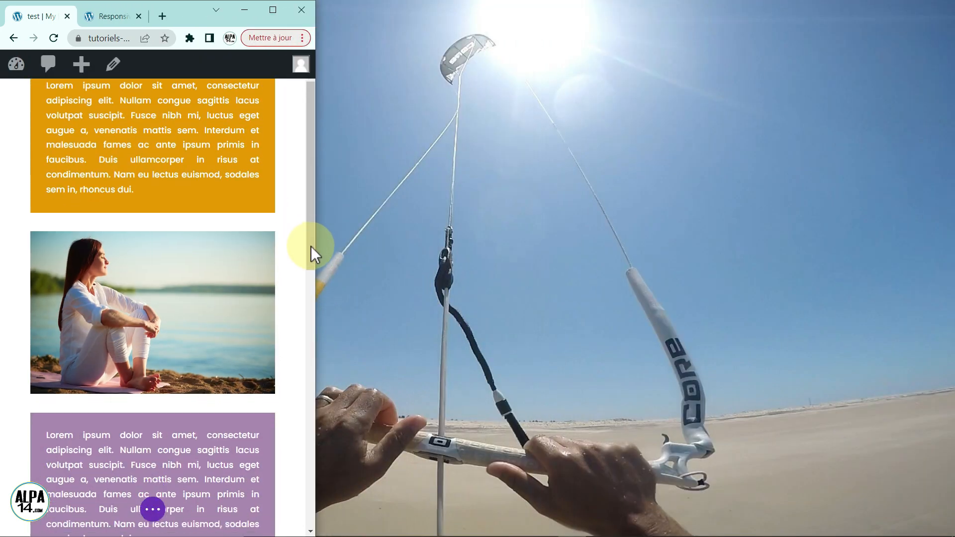
left_click_drag(309, 224, 305, 349)
left_click_drag(318, 131, 949, 294)
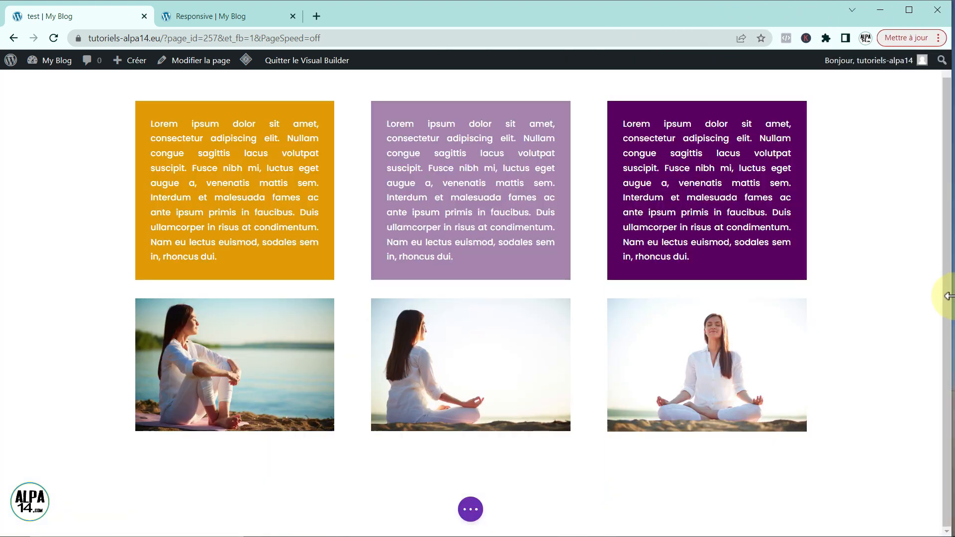
left_click(910, 10)
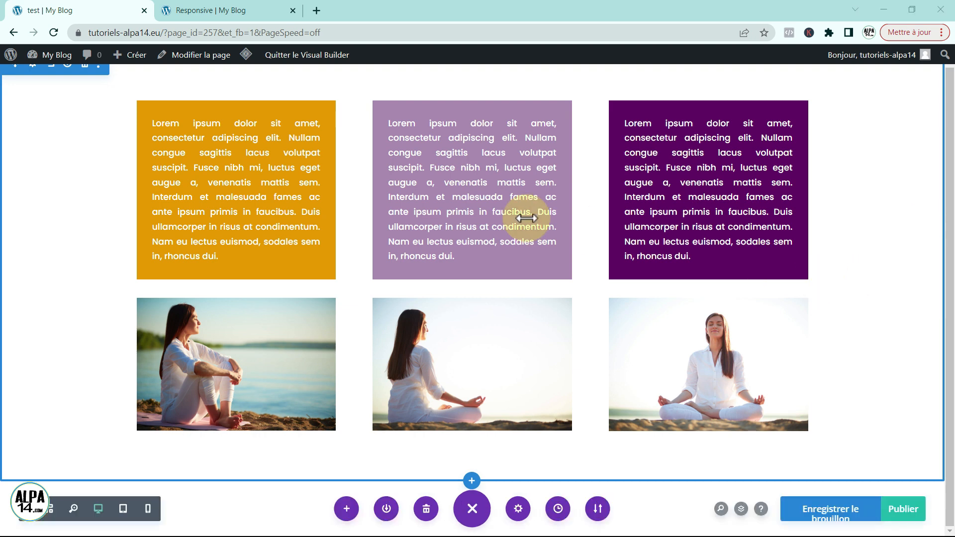
- Switch to the Responsive page and look through its desktop layout from the header down and back
left_click(227, 13)
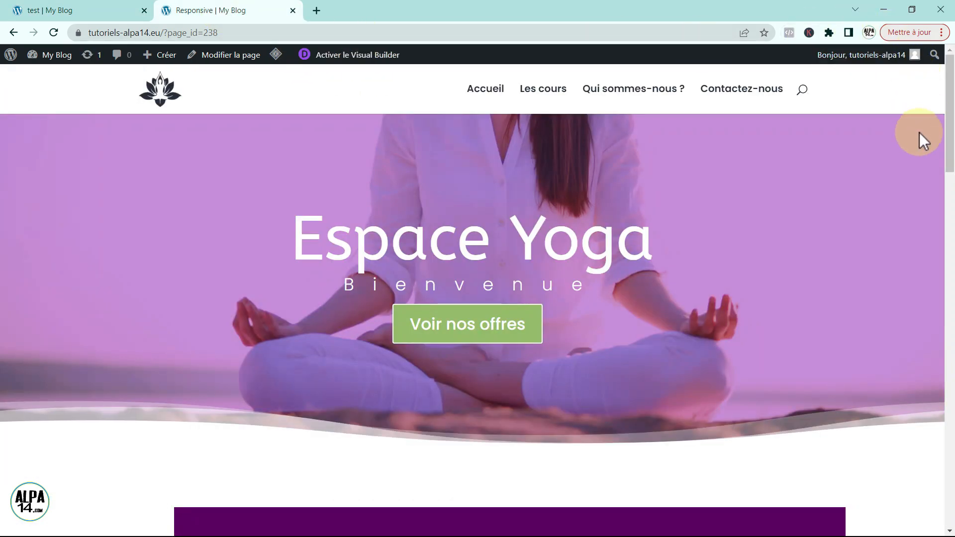
left_click_drag(951, 106, 948, 321)
left_click_drag(949, 339, 946, 136)
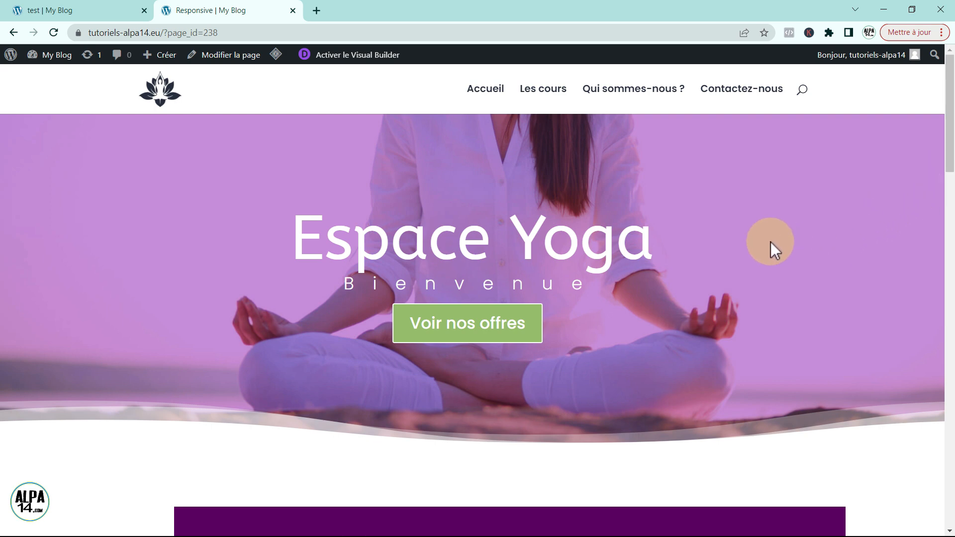
- Activate the Visual Builder on the Responsive page and display the page in phone view
left_click(347, 56)
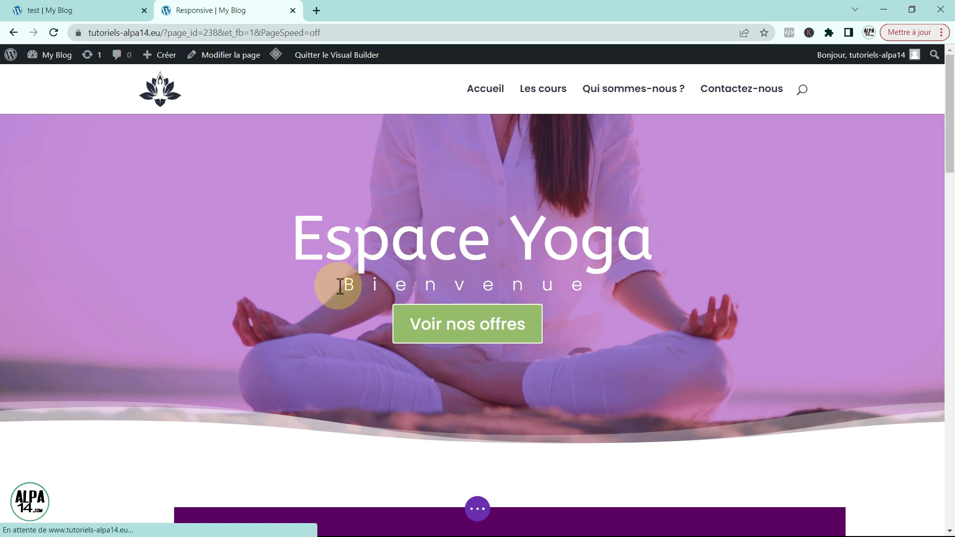
left_click(471, 510)
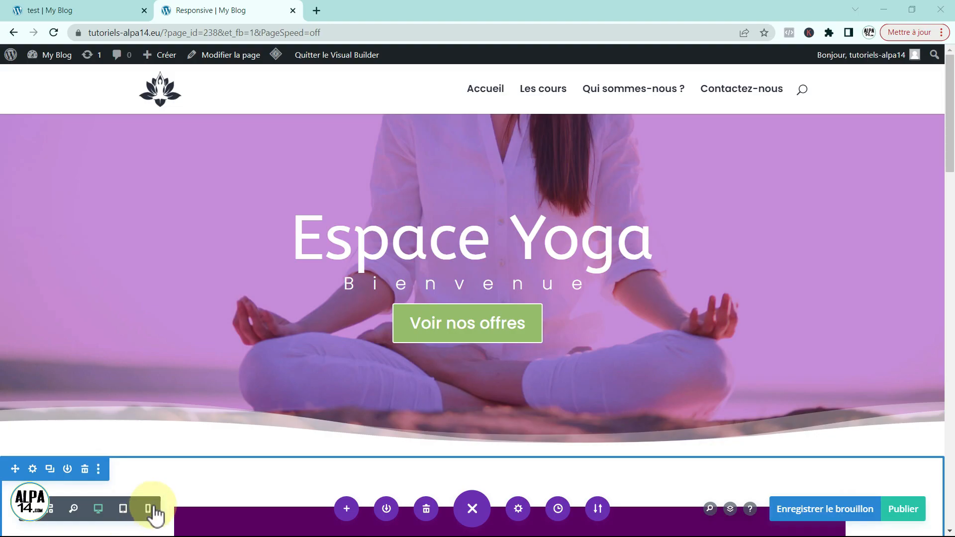
left_click(149, 509)
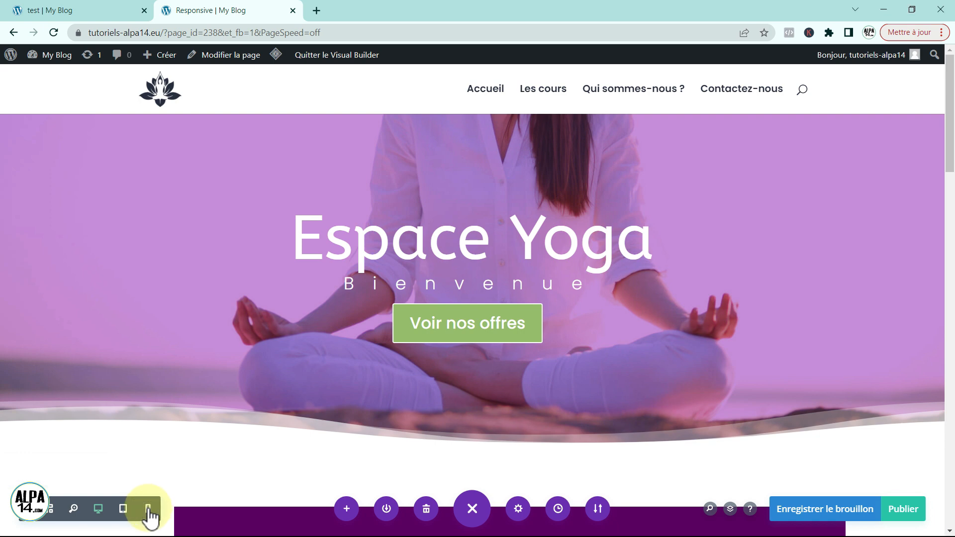
left_click(149, 509)
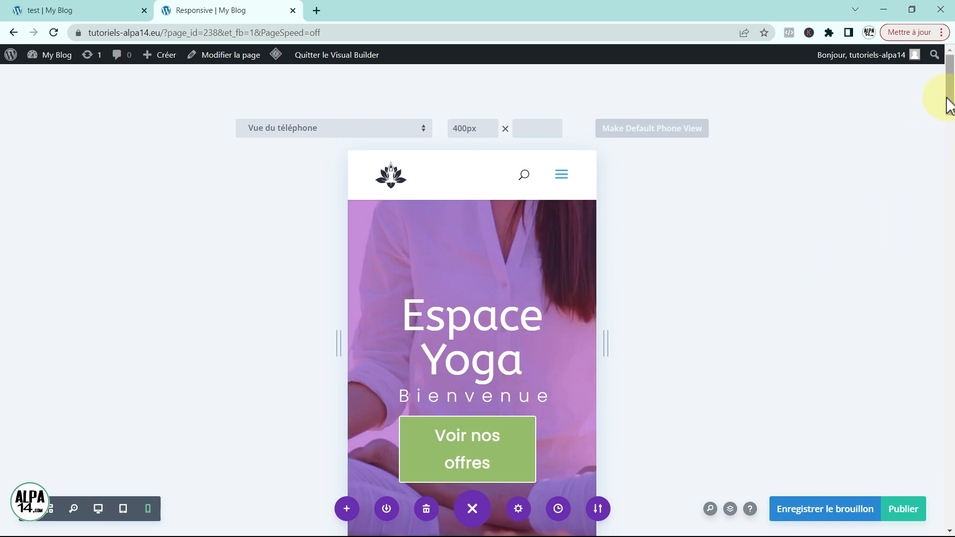
- Examine the phone view's hero, course, team, full-width text and "Quelques chiffres" sections for responsive layout problems
mouse_move(949, 94)
left_mouse_down()
mouse_move(949, 206)
mouse_move(950, 102)
left_mouse_up()
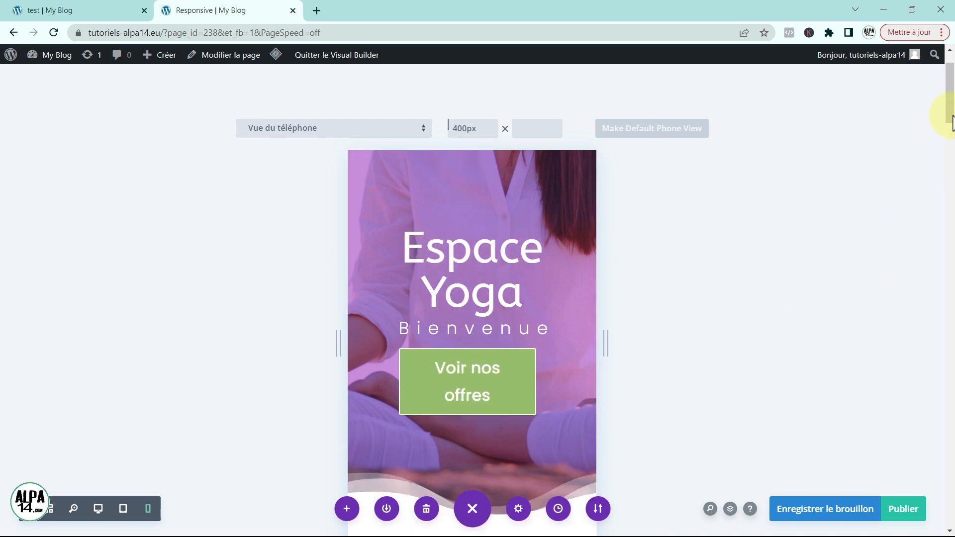
left_click_drag(949, 114, 949, 142)
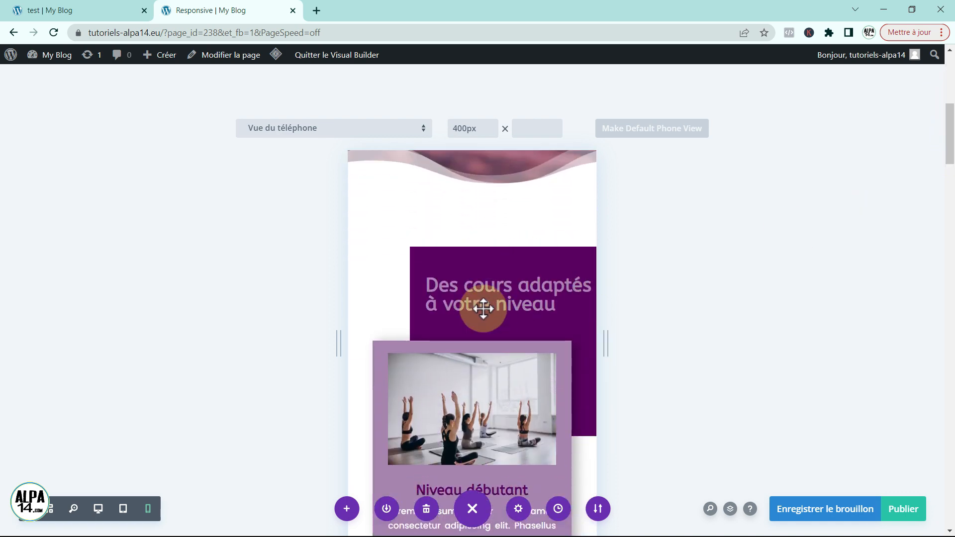
left_click(523, 289)
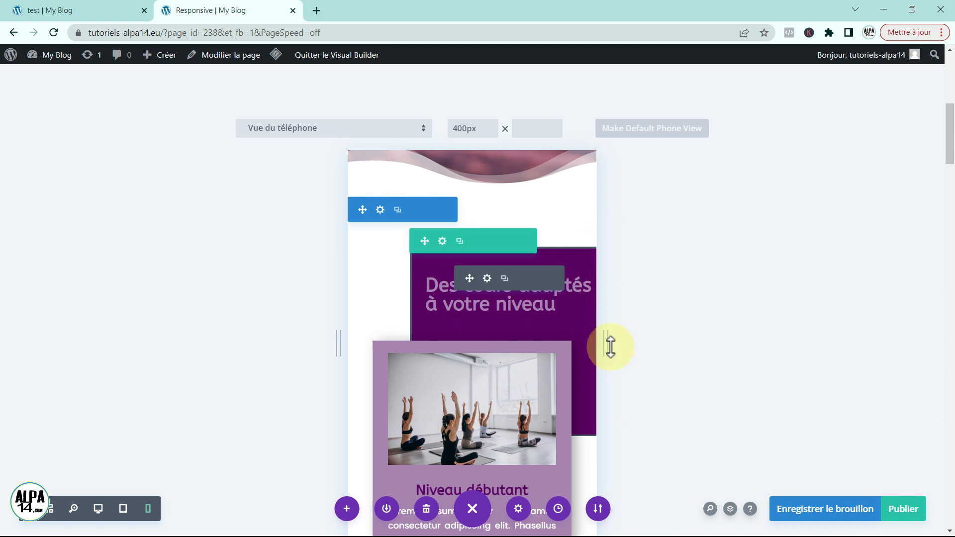
mouse_move(949, 144)
left_mouse_down()
mouse_move(951, 161)
mouse_move(952, 141)
left_mouse_up()
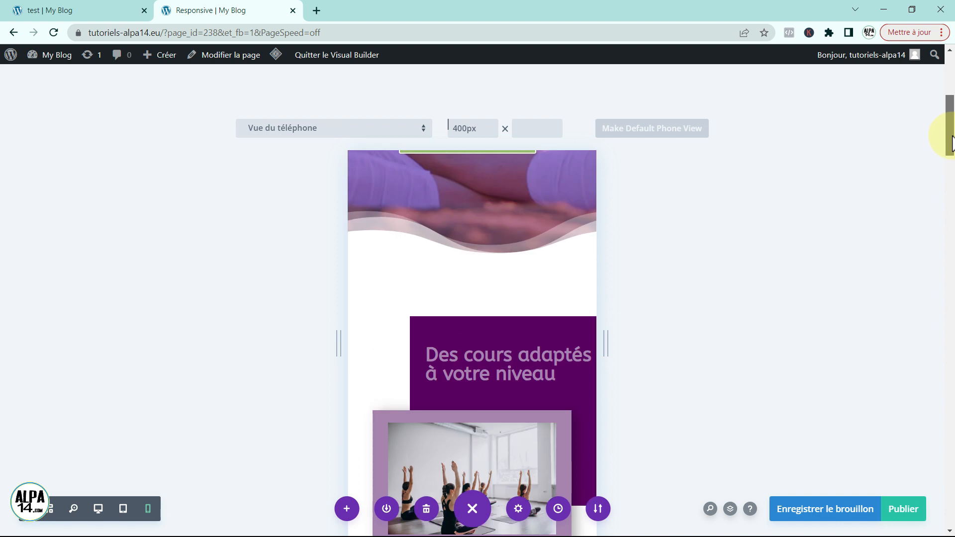
left_click_drag(954, 144, 951, 292)
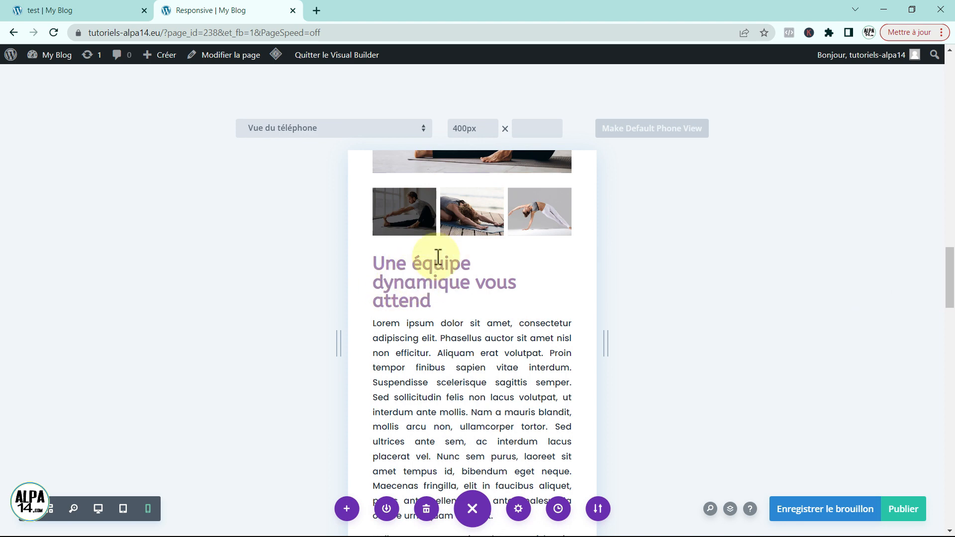
left_click_drag(951, 287, 951, 349)
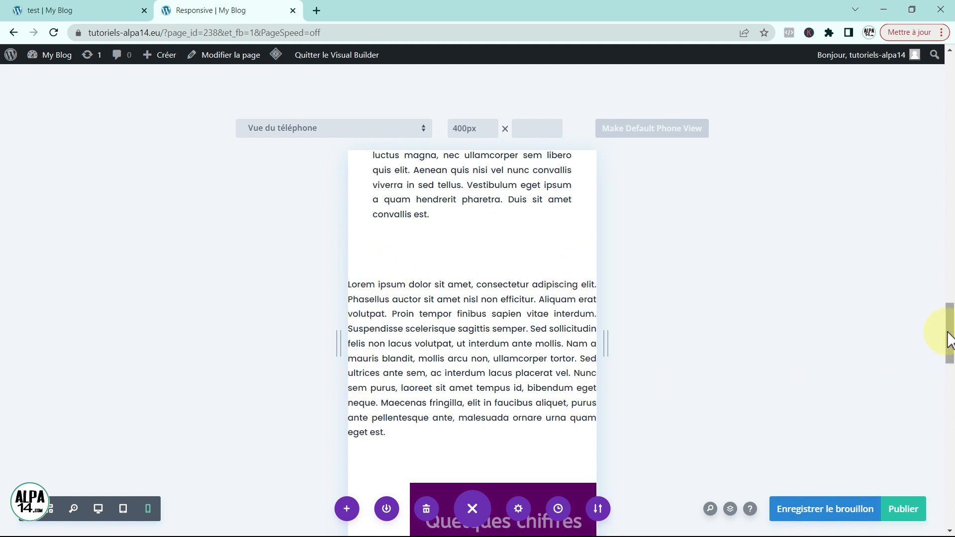
left_click_drag(949, 331, 948, 362)
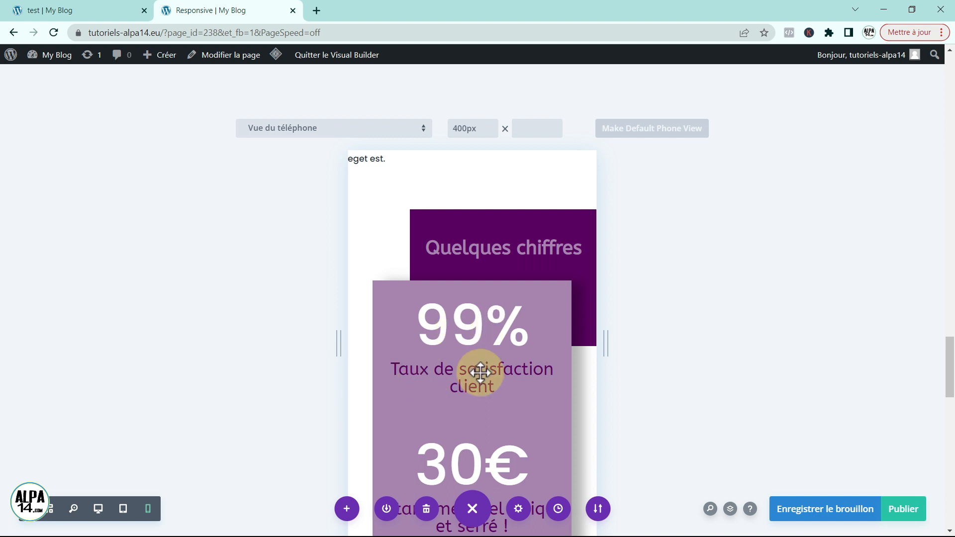
left_click_drag(950, 383, 921, 109)
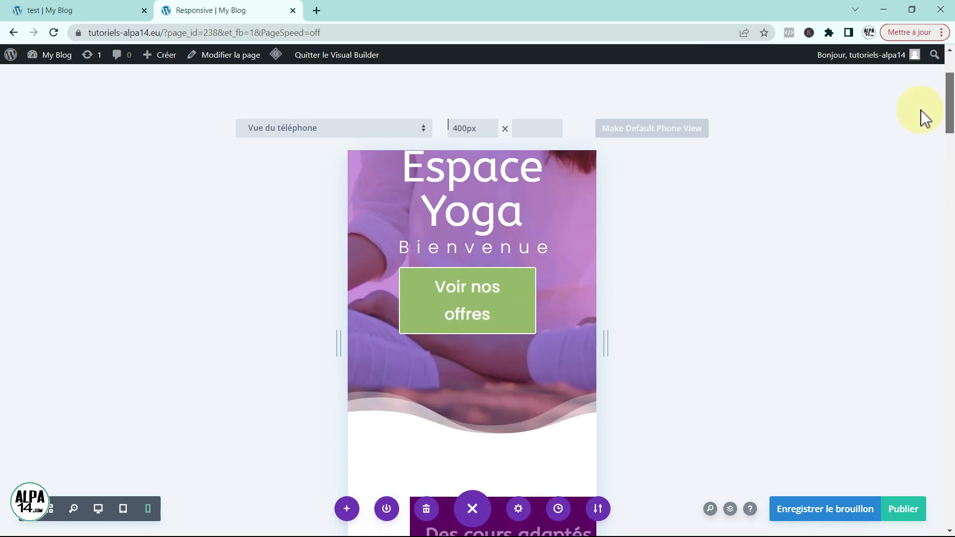
left_click_drag(921, 110, 925, 101)
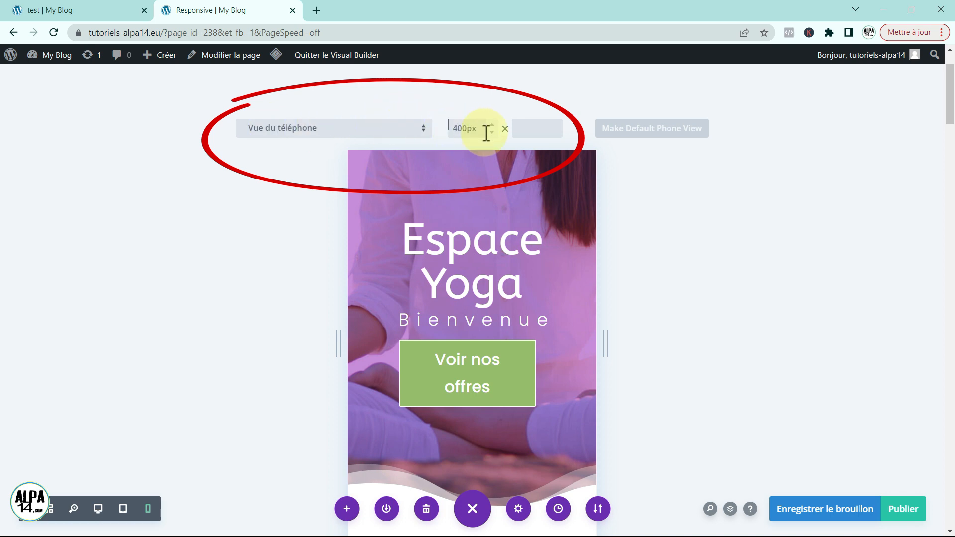
- Preview the page at the Galaxy S10/S10+/A10/A20 device size
left_click(423, 130)
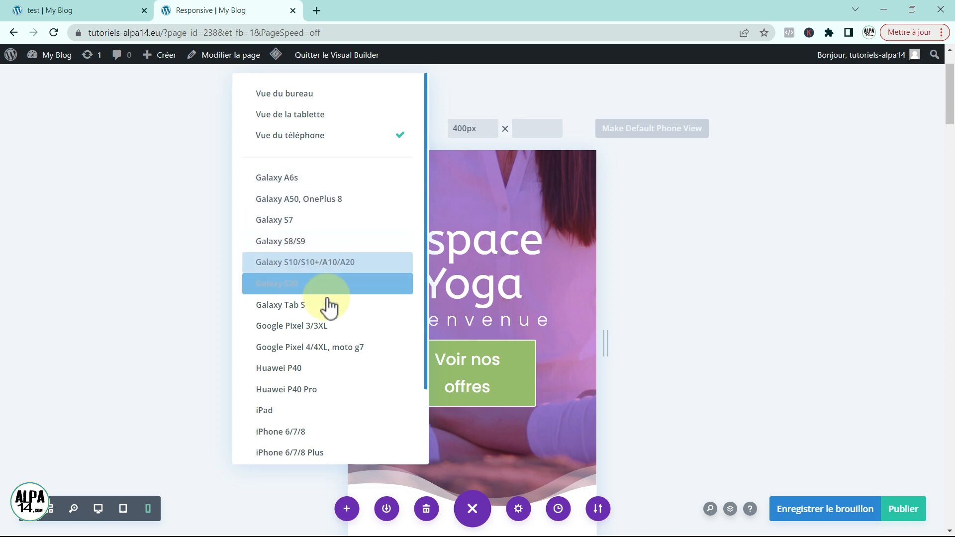
left_click(304, 263)
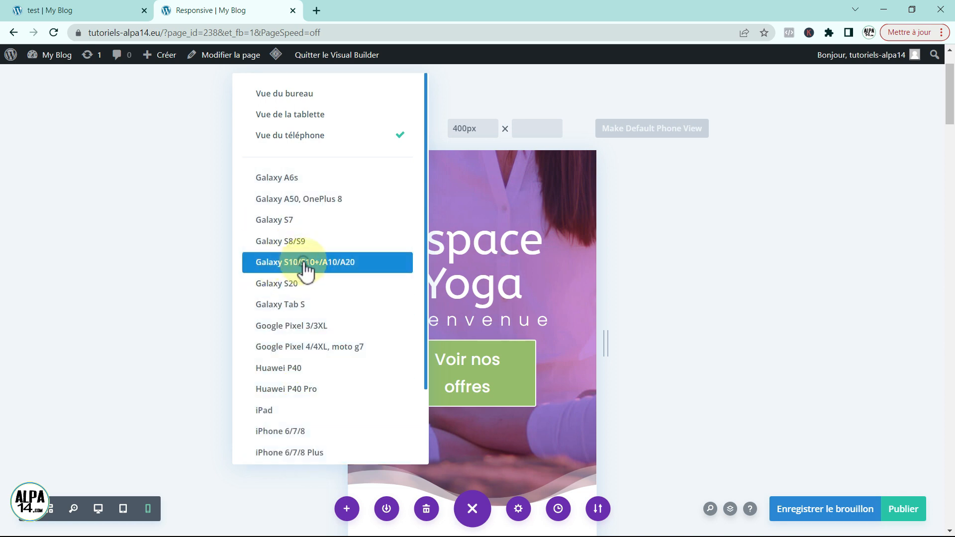
left_click(305, 264)
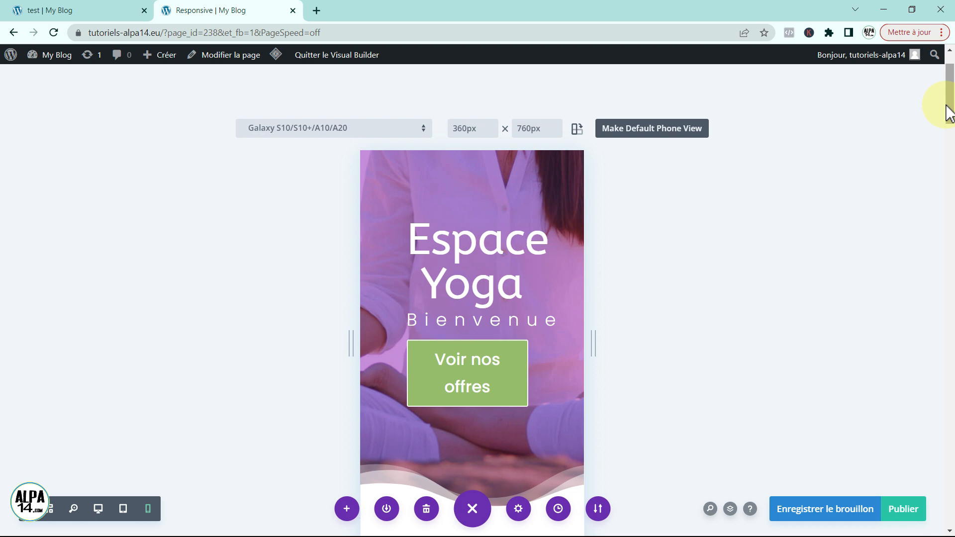
- Switch the preview to tablet view and examine the page's layout down to the "Quelques chiffres" section
left_click(424, 137)
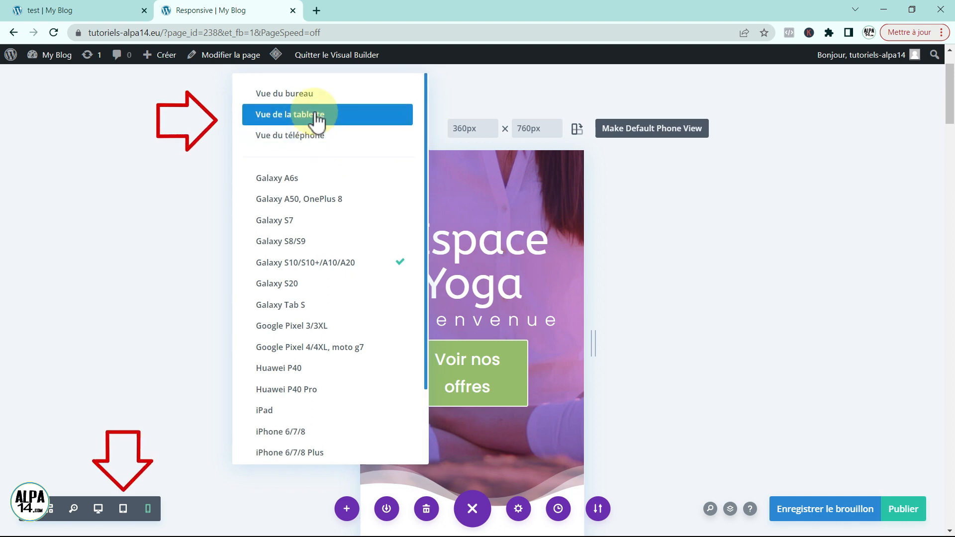
left_click(124, 514)
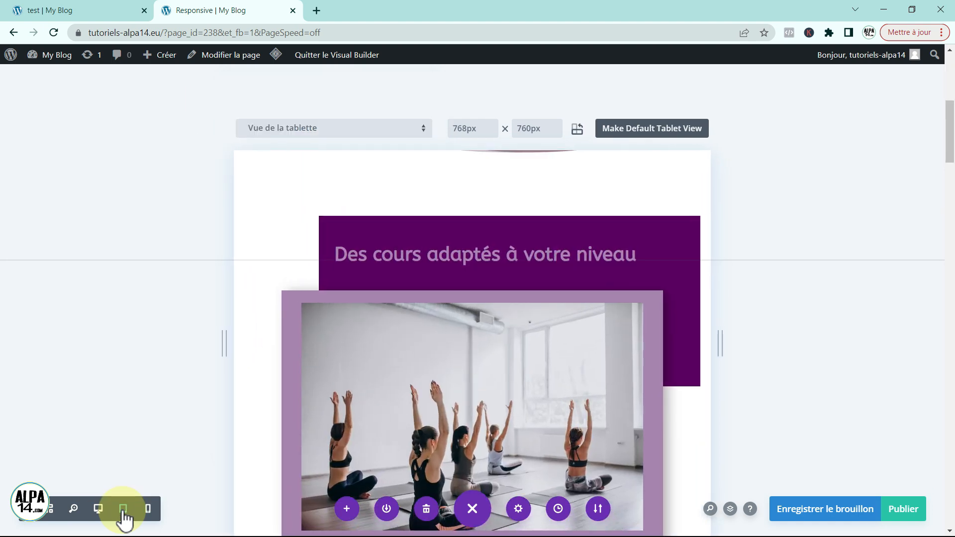
mouse_move(951, 156)
left_mouse_down()
mouse_move(951, 107)
mouse_move(953, 153)
left_mouse_up()
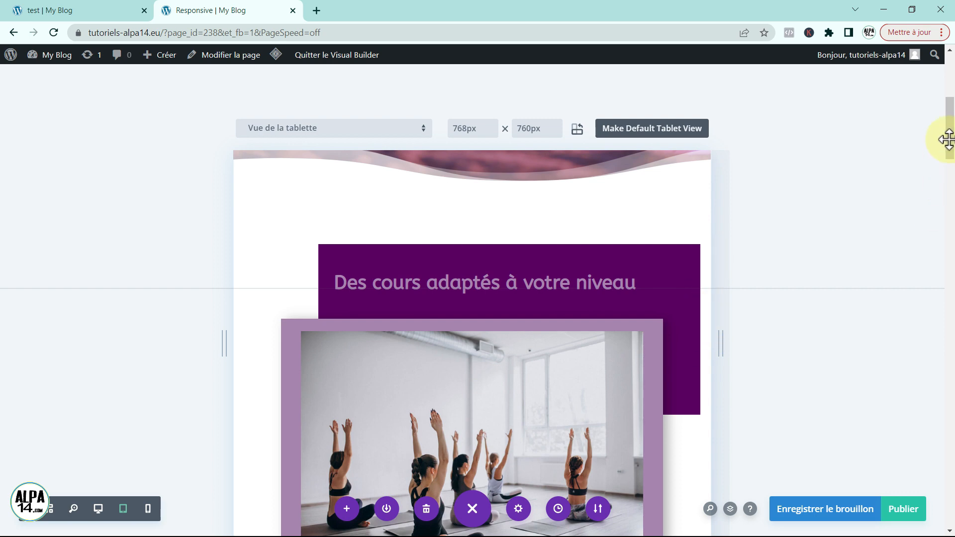
left_click_drag(949, 132, 952, 340)
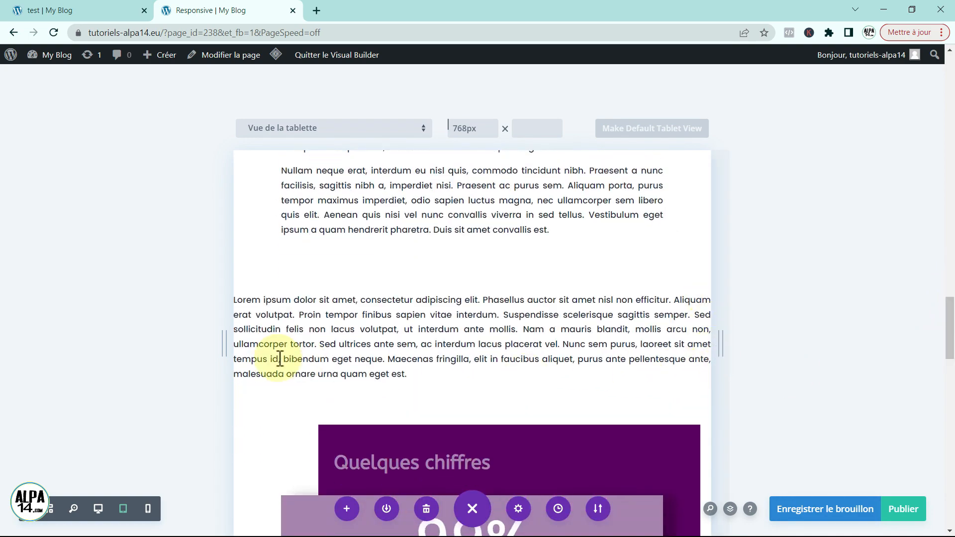
- Examine the tablet view's full-width text, "Quelques chiffres", hero and course sections for responsive layout problems
scroll(714, 348, "up", 2)
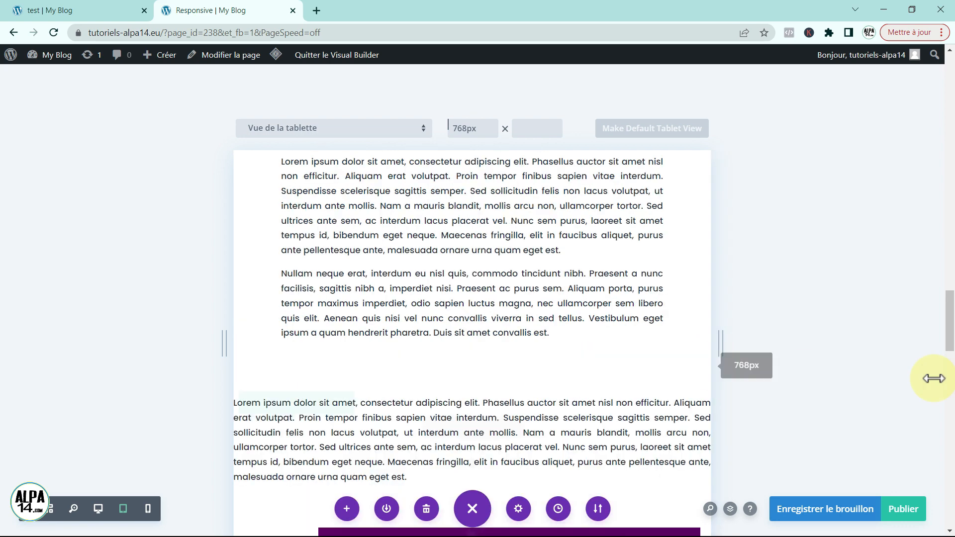
left_click_drag(951, 326, 950, 366)
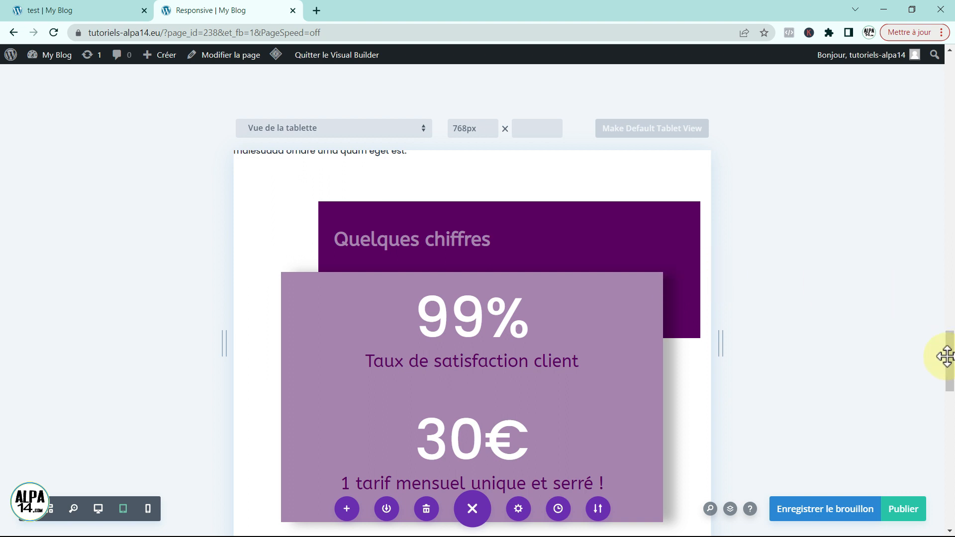
left_click_drag(950, 366, 940, 88)
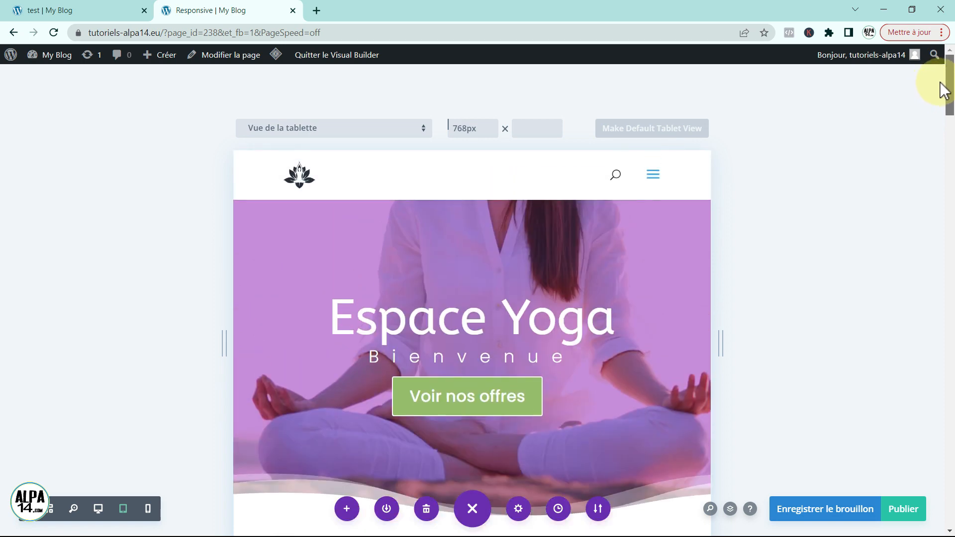
left_click_drag(941, 82, 934, 183)
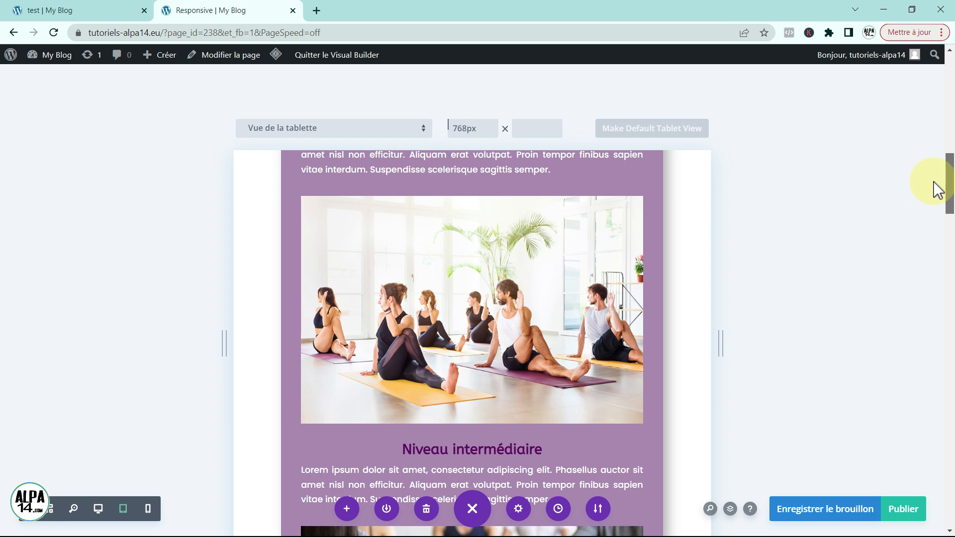
left_click_drag(934, 183, 951, 96)
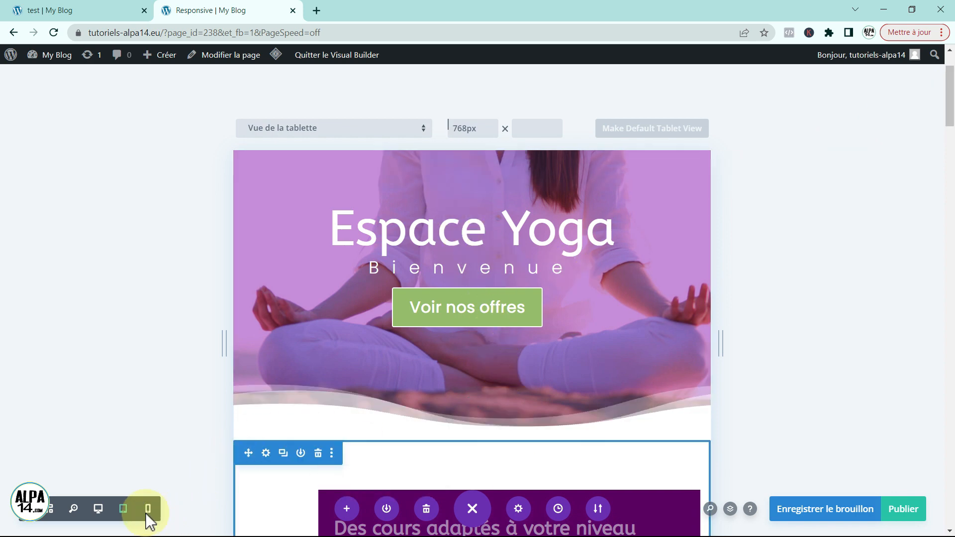
- In phone view, set the "Espace Yoga" title text size of the fullscreen header to 40px for phones only
left_click(148, 508)
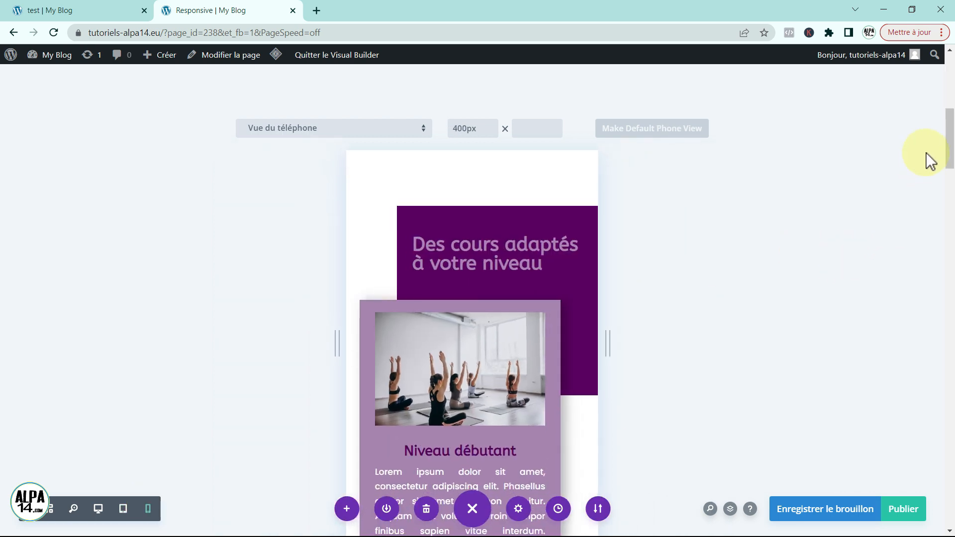
left_click_drag(950, 163, 952, 92)
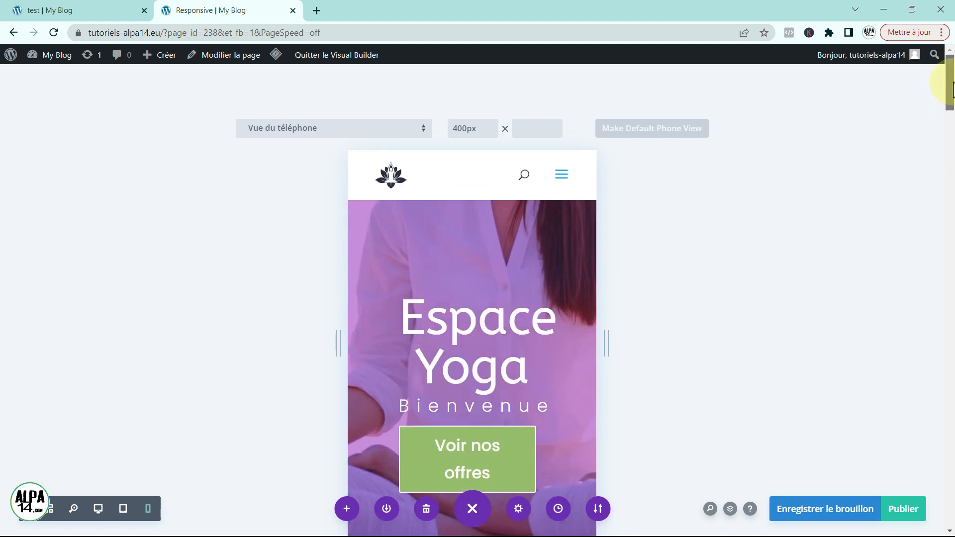
mouse_move(509, 249)
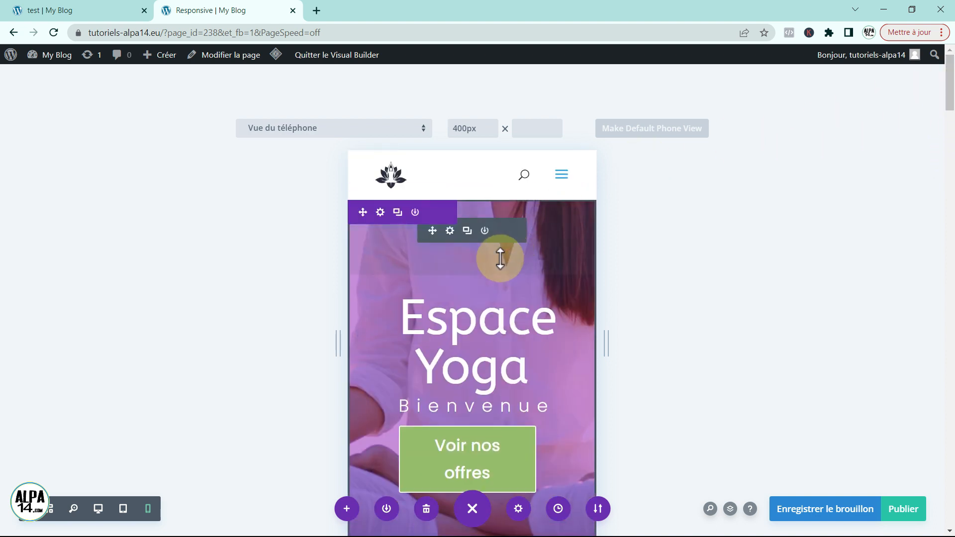
left_click(450, 232)
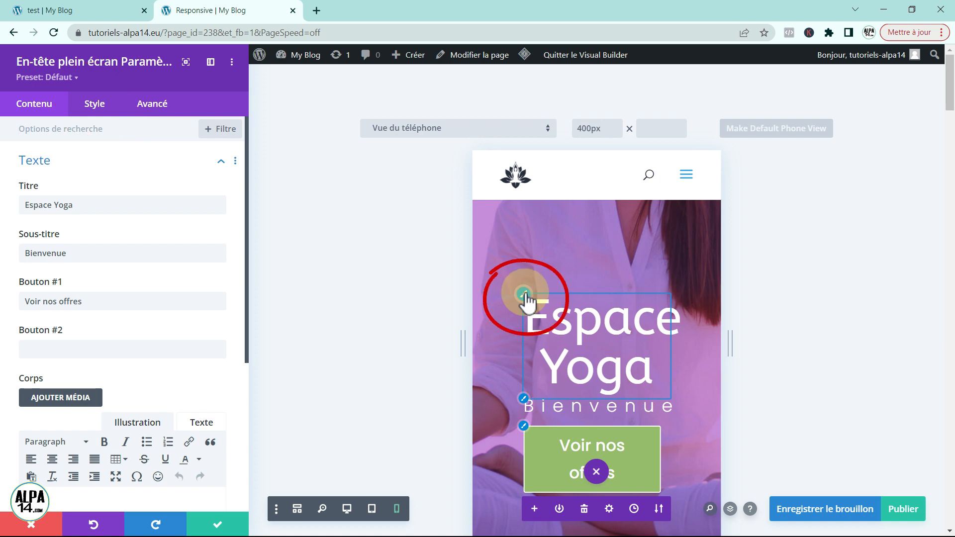
left_click(524, 296)
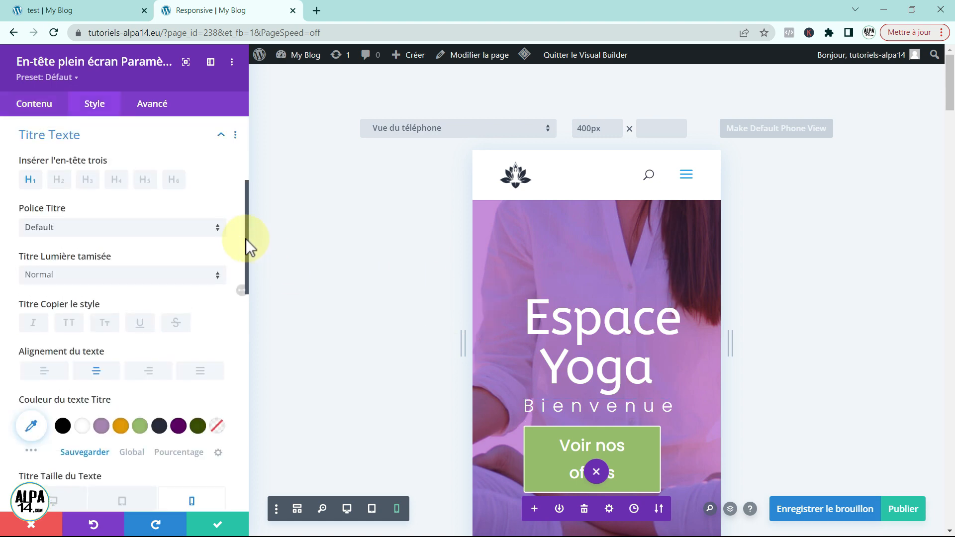
left_click_drag(246, 239, 234, 298)
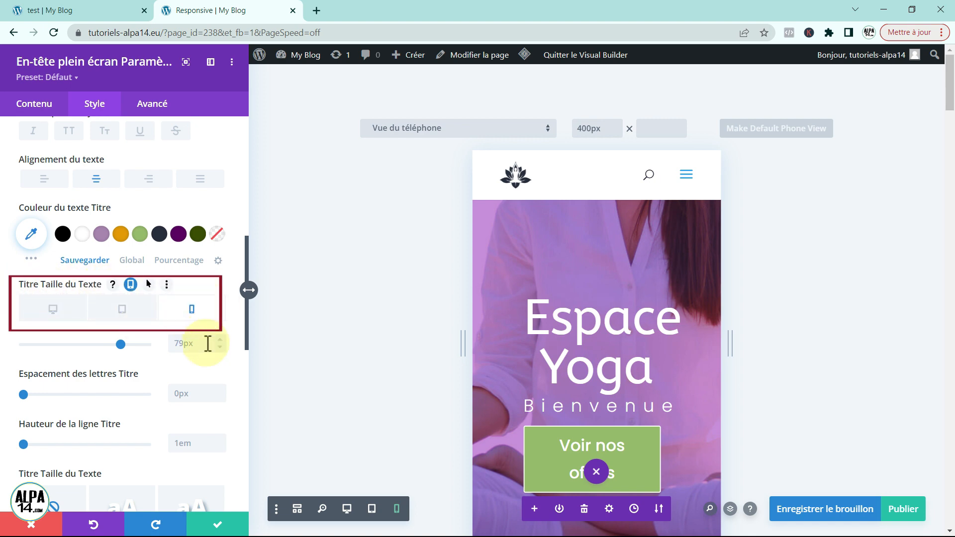
left_click(124, 311)
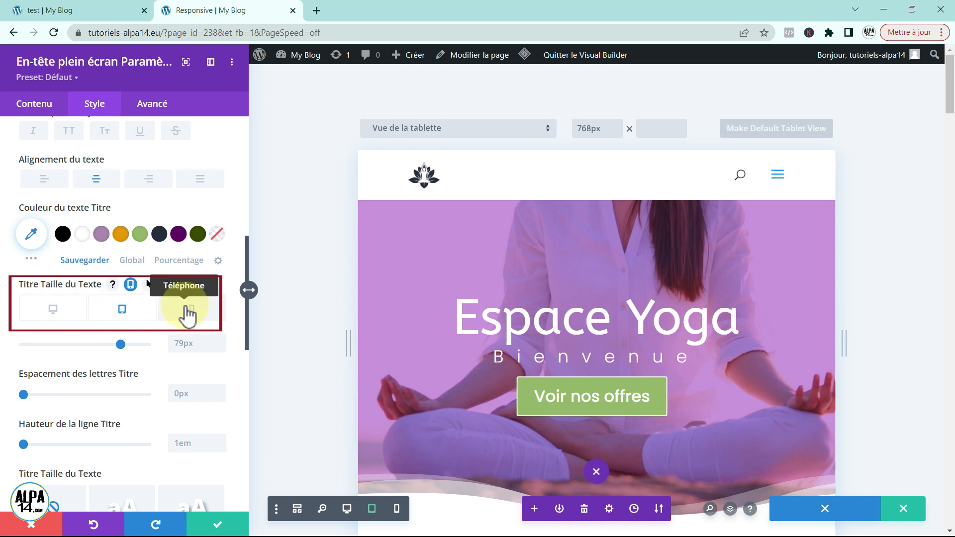
left_click(188, 314)
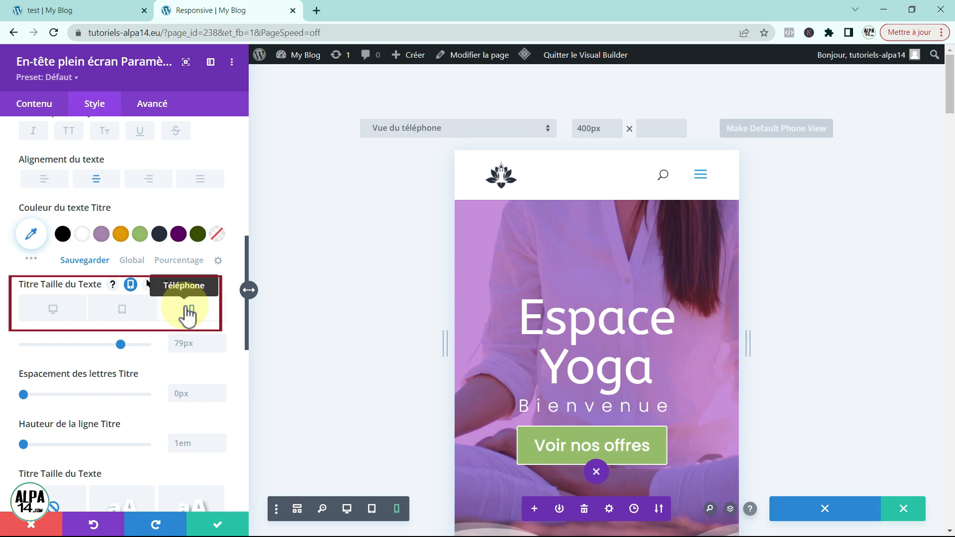
left_click(188, 313)
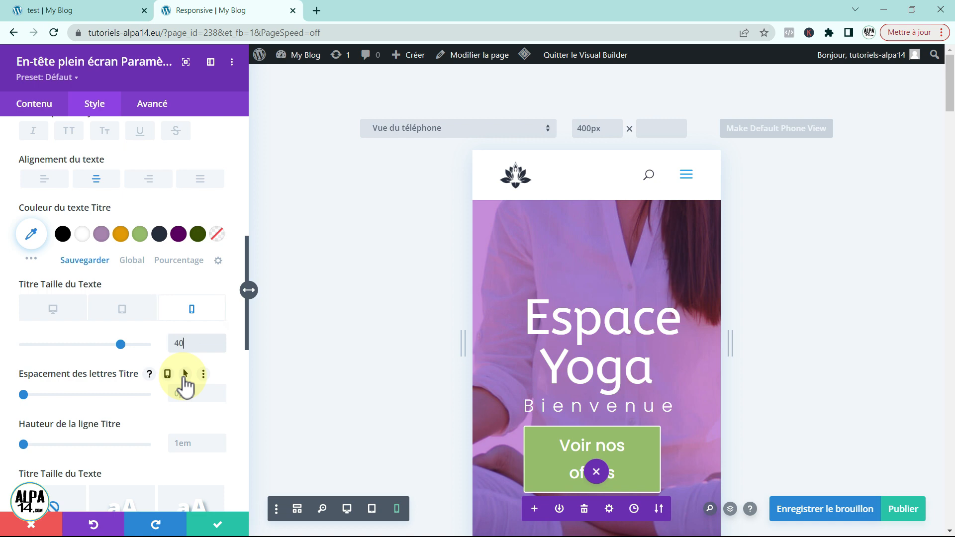
type("px")
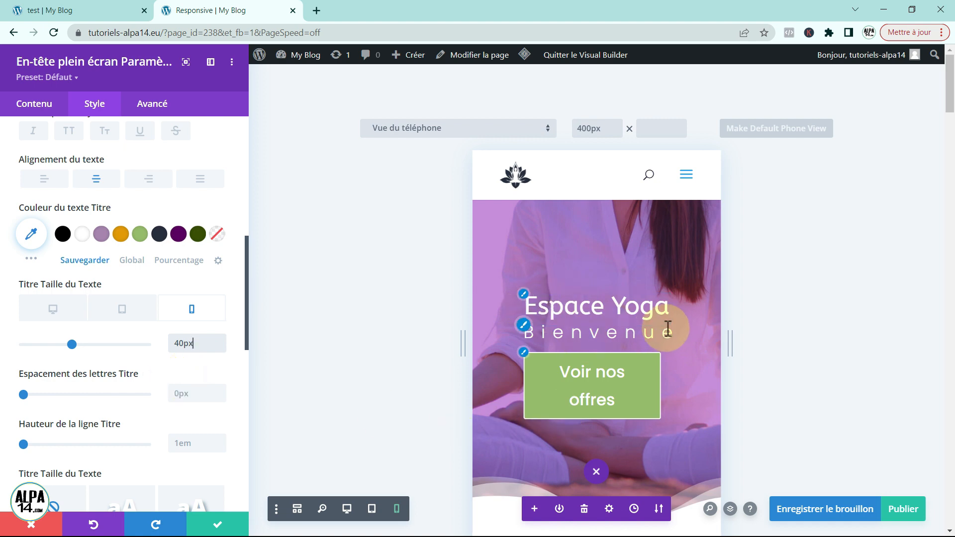
- Enable per-device values for the "Bienvenue" subtitle's text size and set it to 20px for phones
left_click(523, 326)
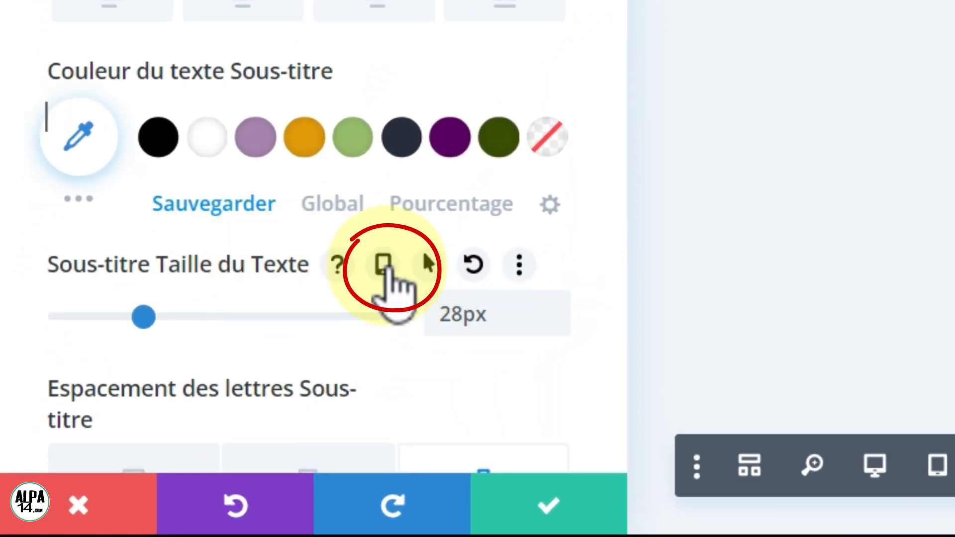
left_click(384, 267)
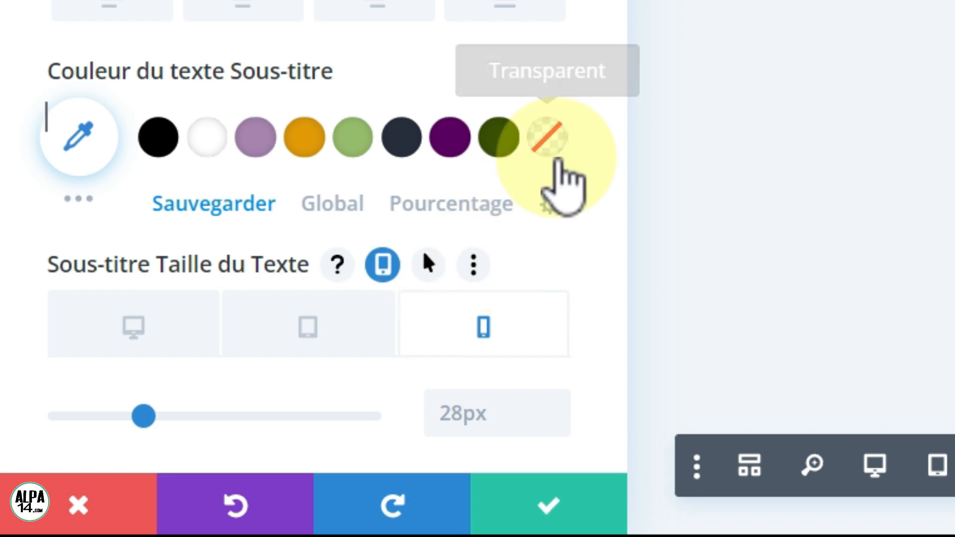
scroll(566, 181, "down", 6)
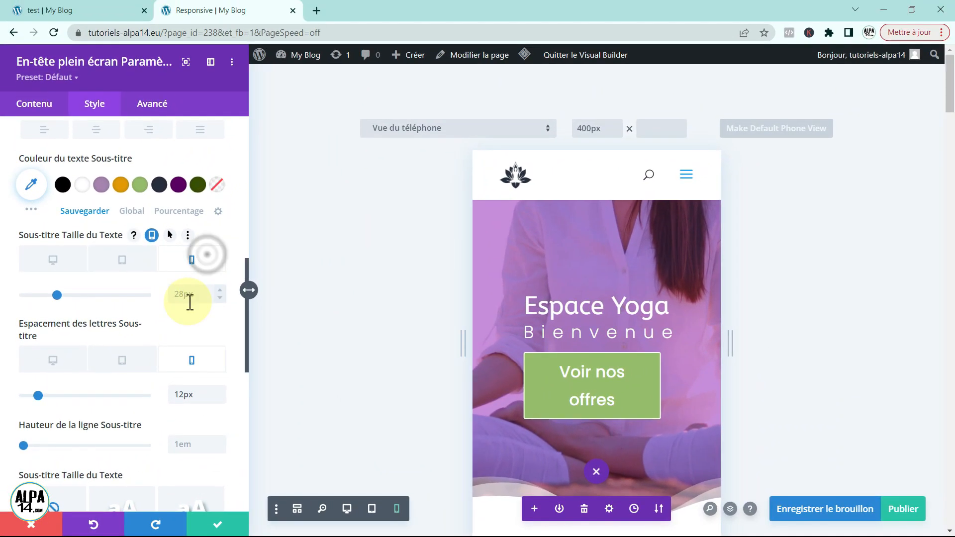
left_click(245, 229)
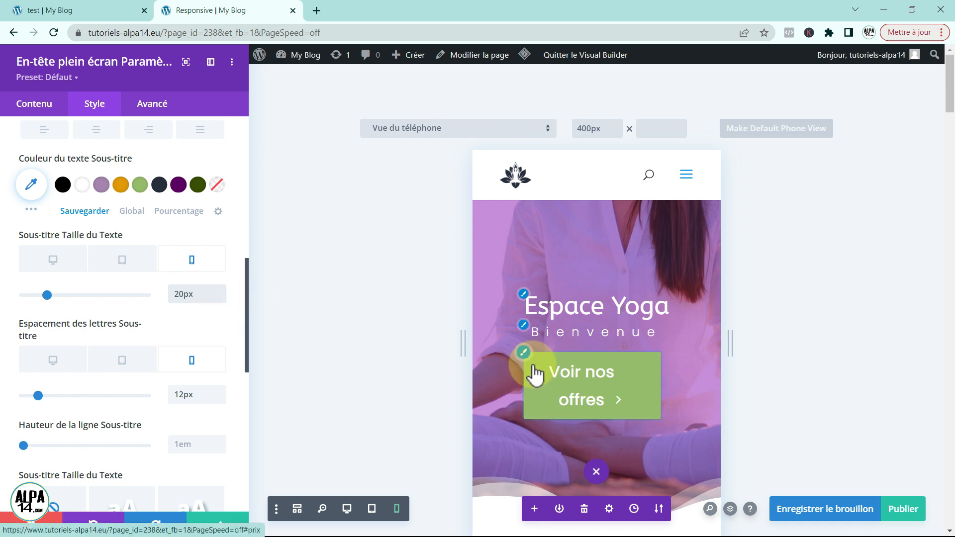
- Set the "Voir nos offres" button's phone text size to 20px and save the header module's settings
left_click(523, 352)
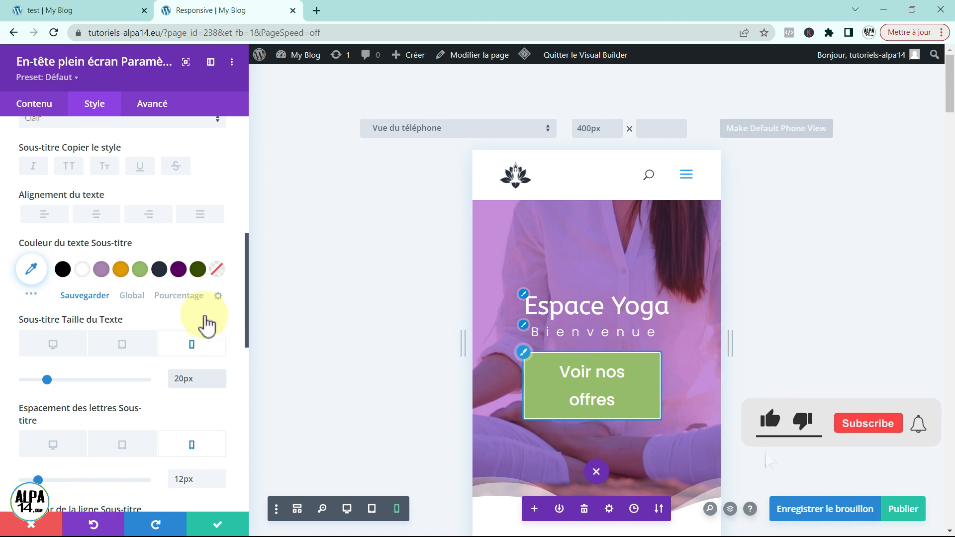
scroll(226, 311, "up", 1)
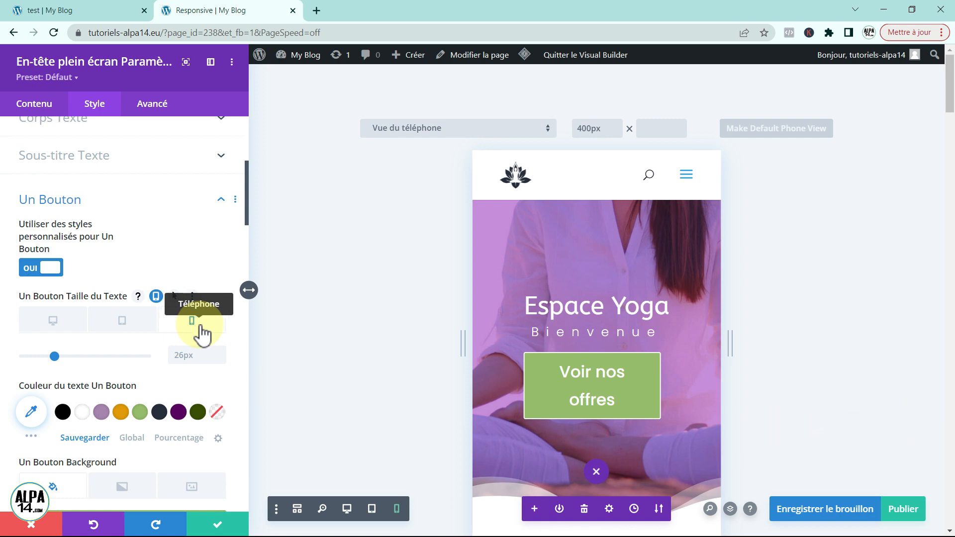
left_click(184, 357)
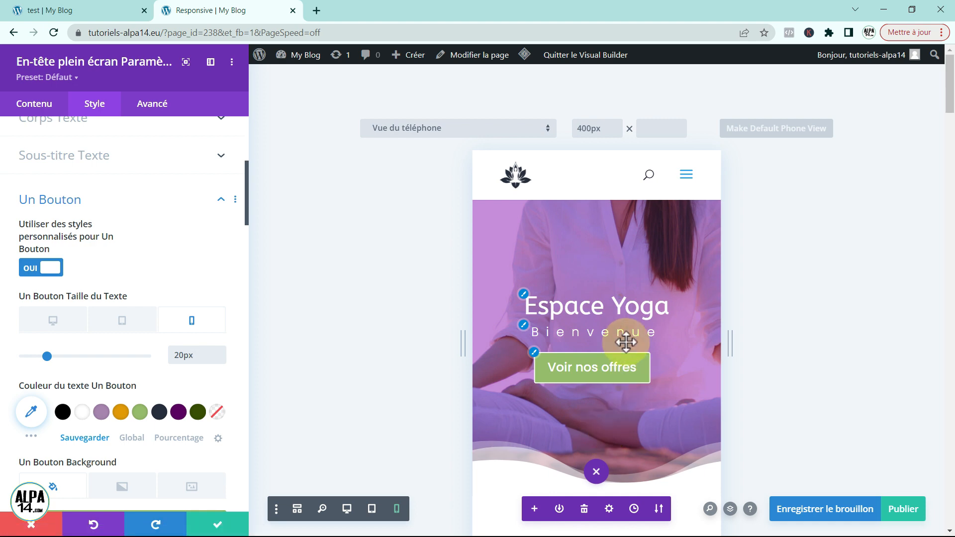
left_click(219, 527)
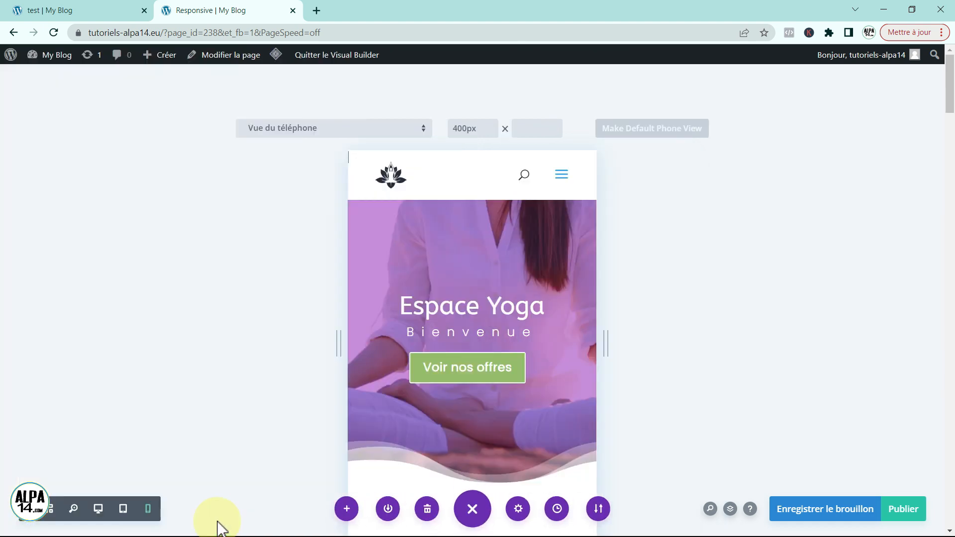
- Check the hero header in tablet and desktop views, then return to phone view
left_click(123, 509)
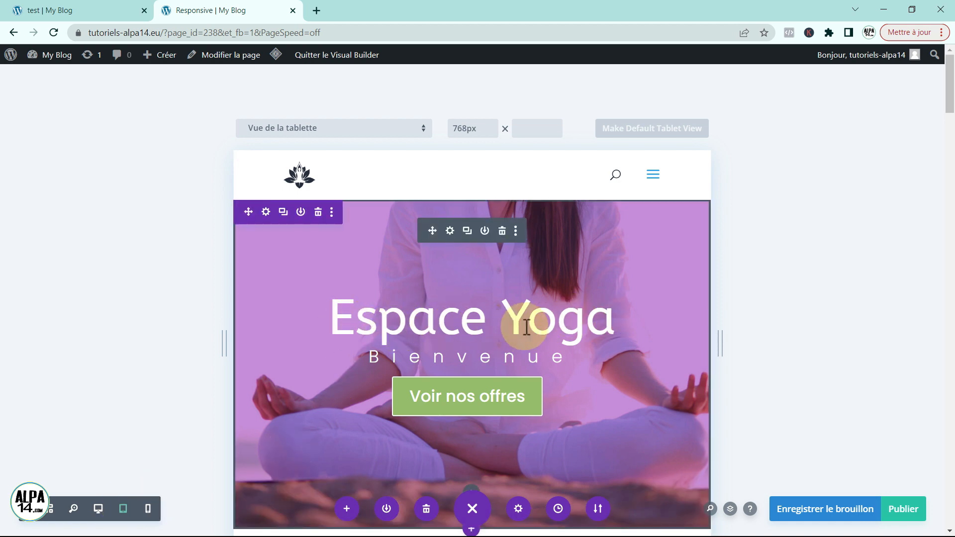
left_click(98, 509)
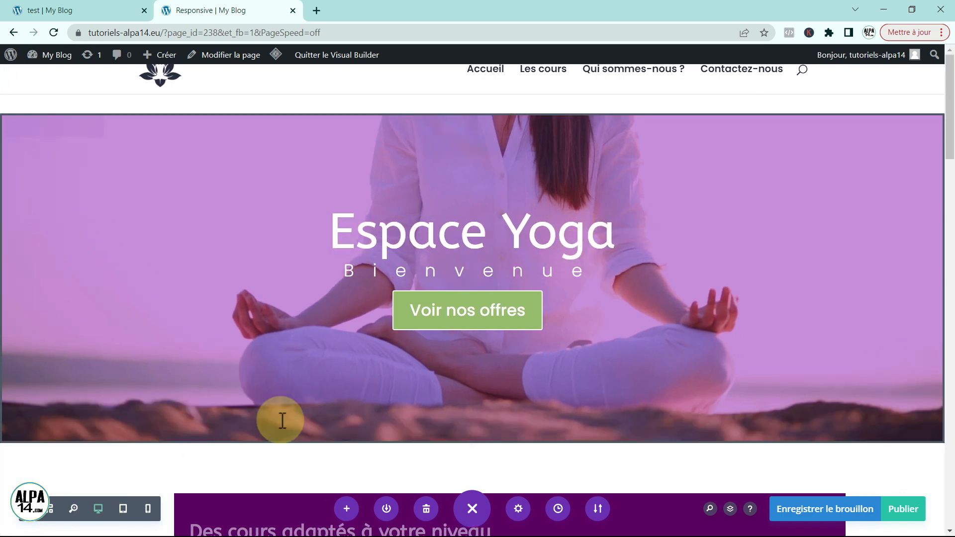
left_click(149, 510)
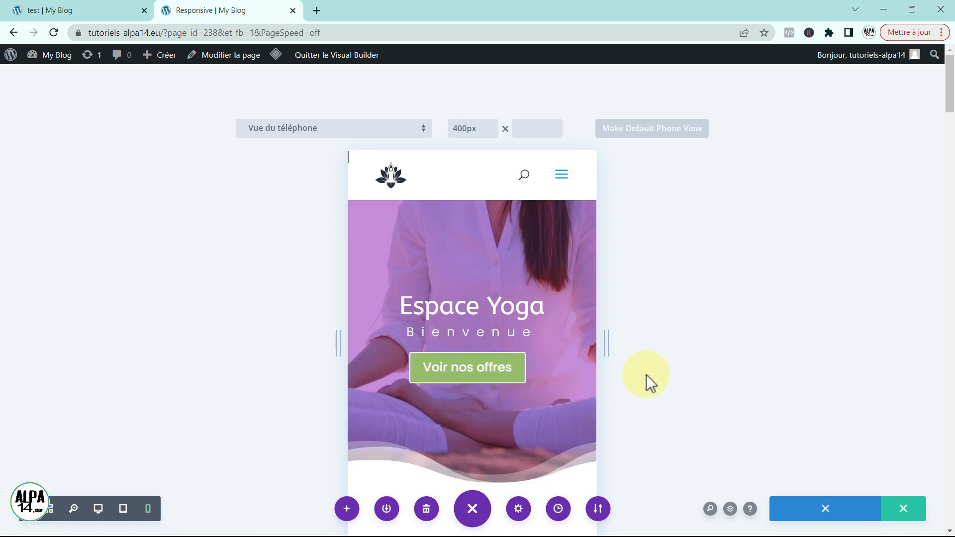
- Set the phone-only horizontal translation of the "Des cours adaptés à votre niveau" row to 22px and check the row in tablet view
left_click_drag(950, 100, 950, 140)
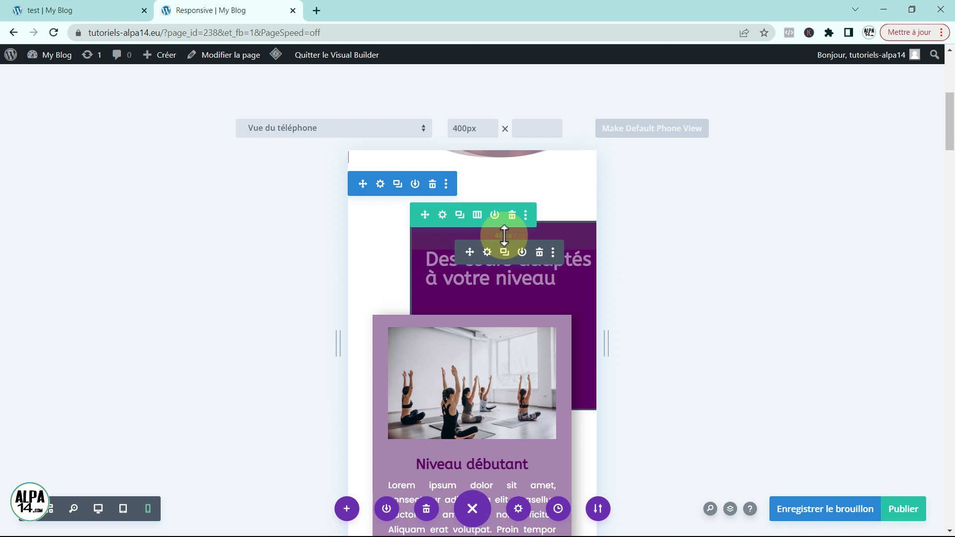
left_click(443, 216)
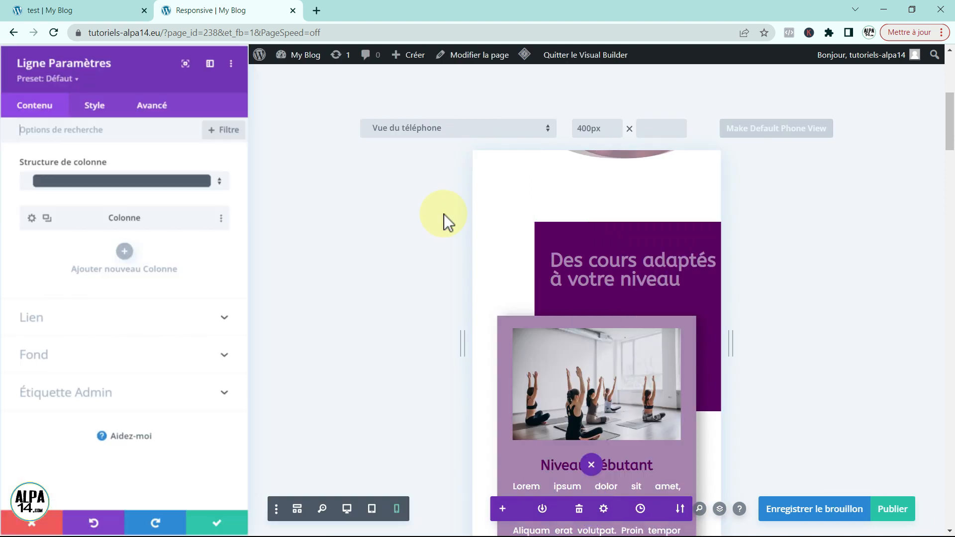
left_click(91, 108)
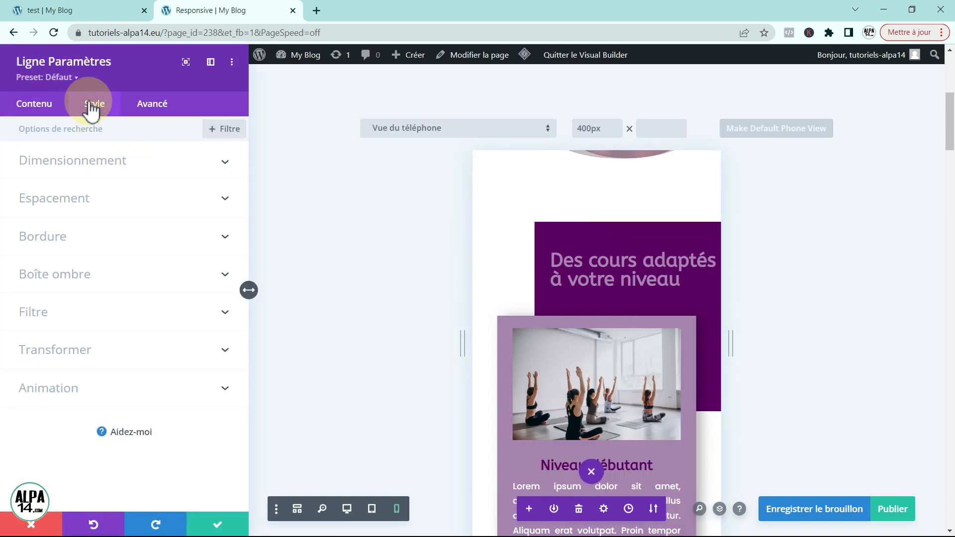
left_click(113, 349)
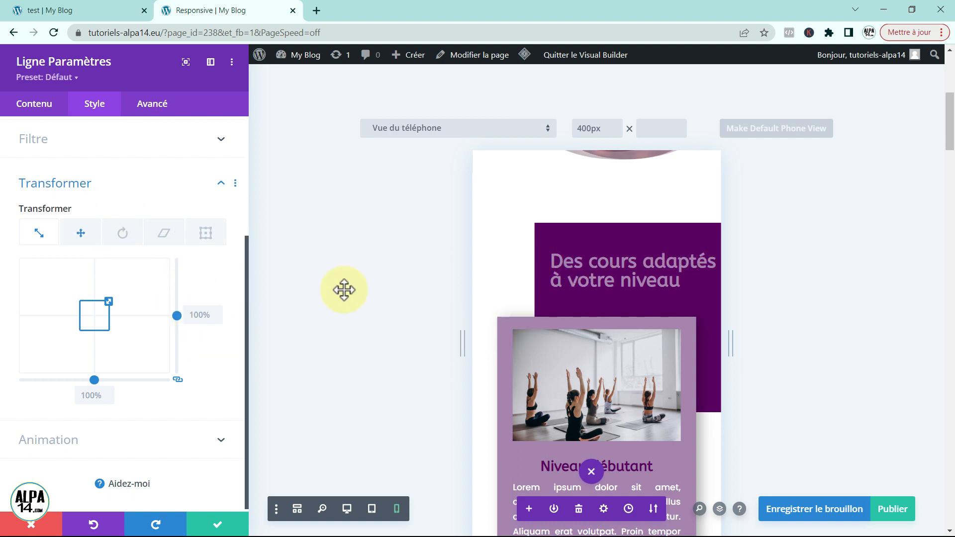
left_click(83, 232)
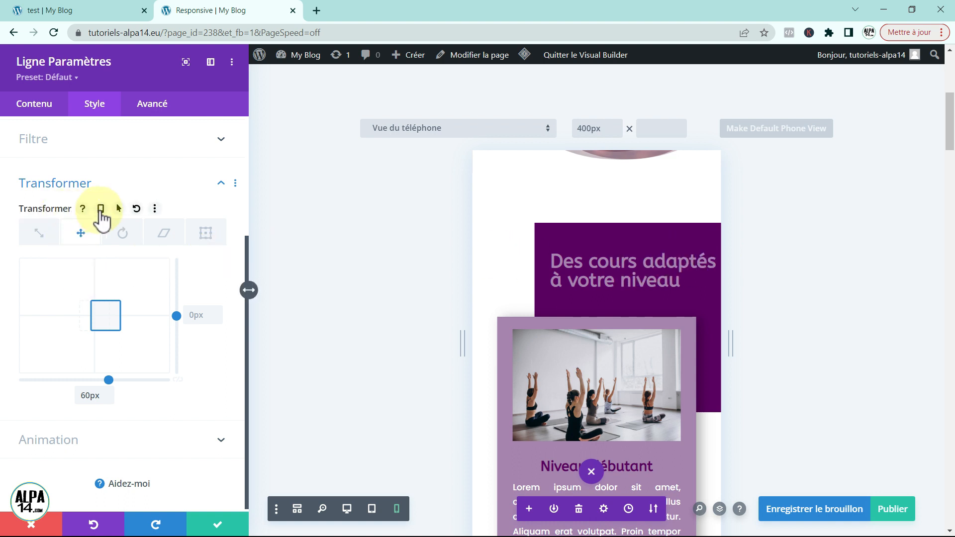
left_click(101, 210)
left_click(185, 244)
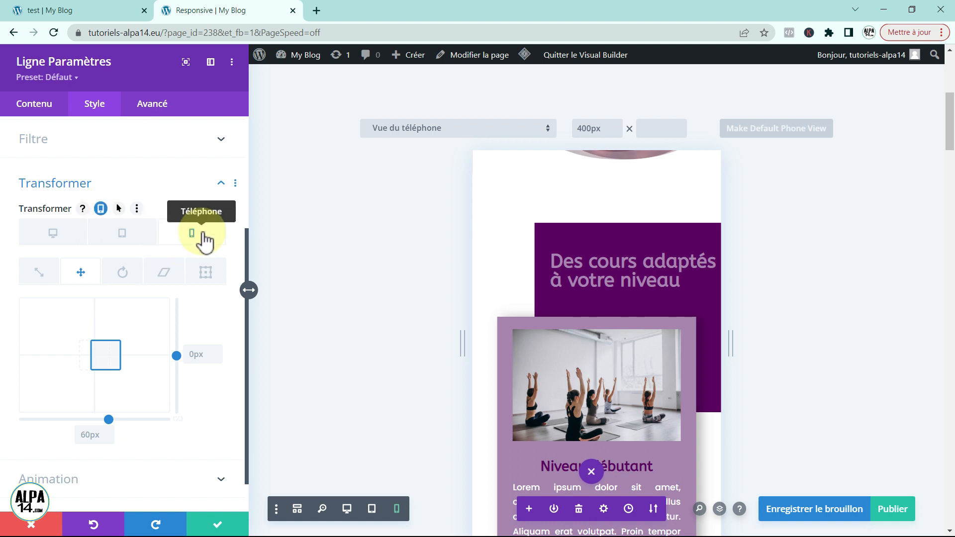
left_click(87, 434)
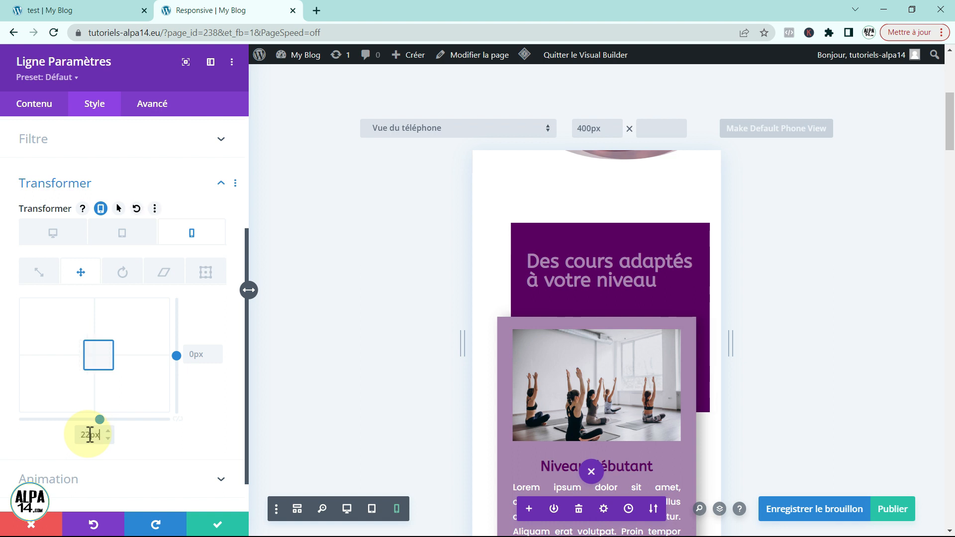
scroll(247, 345, "down", 1)
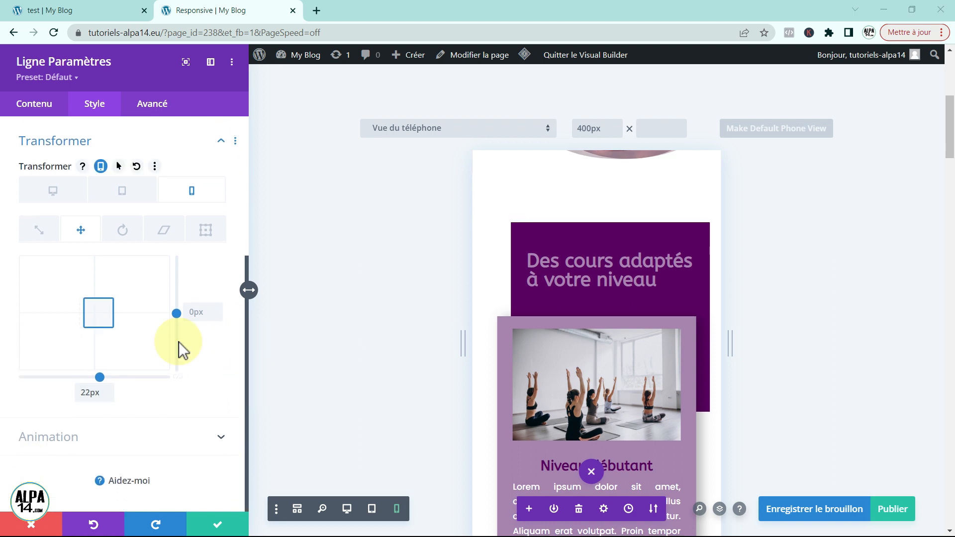
left_click(125, 197)
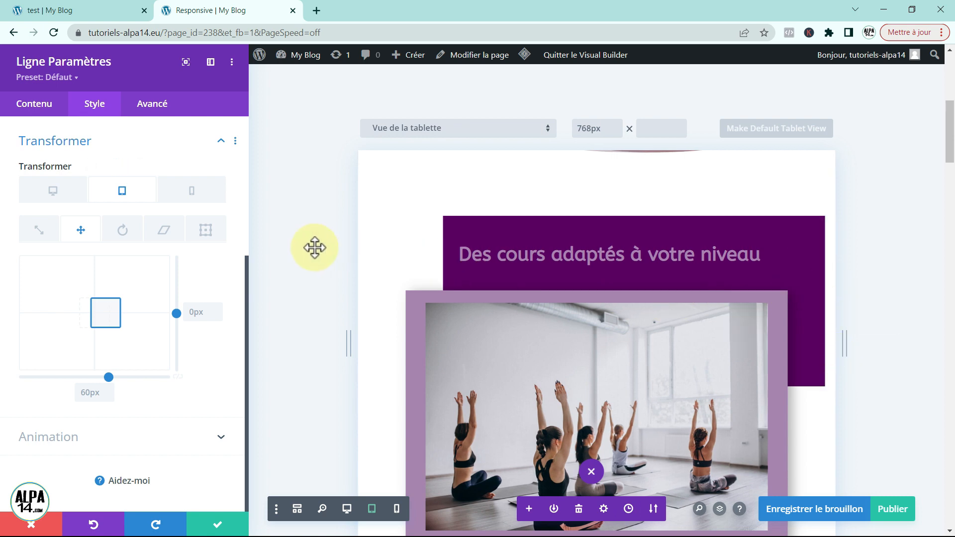
- Return to the phone view of the "Des cours adaptés à votre niveau" row and save the row's settings
left_click(192, 198)
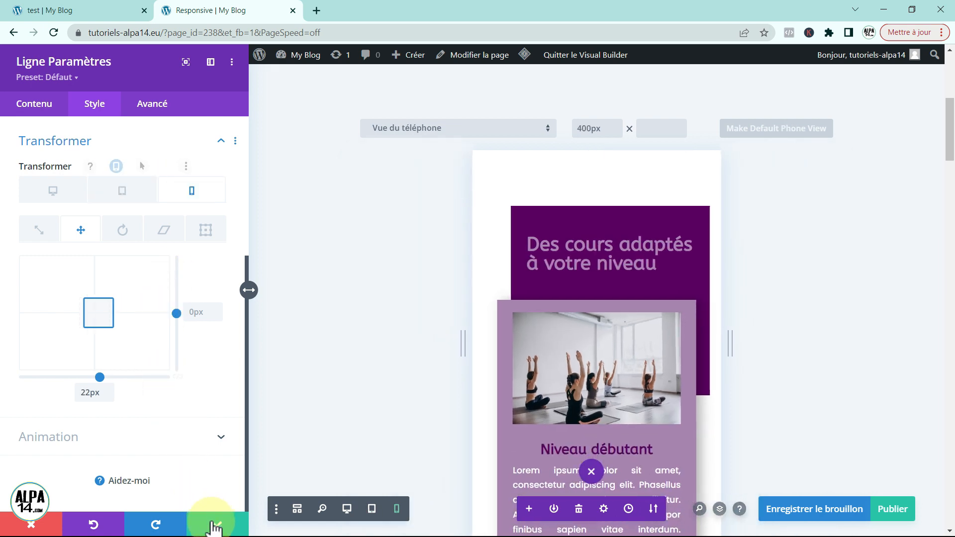
left_click(214, 525)
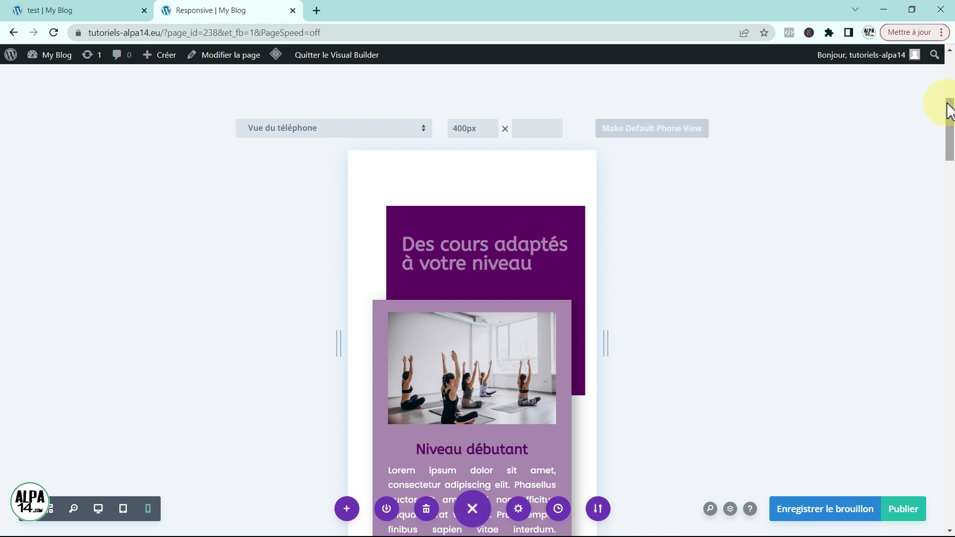
- Set the phone text size of the "Une équipe dynamique vous attend" H2 heading to 23px
scroll(947, 114, "down", 3)
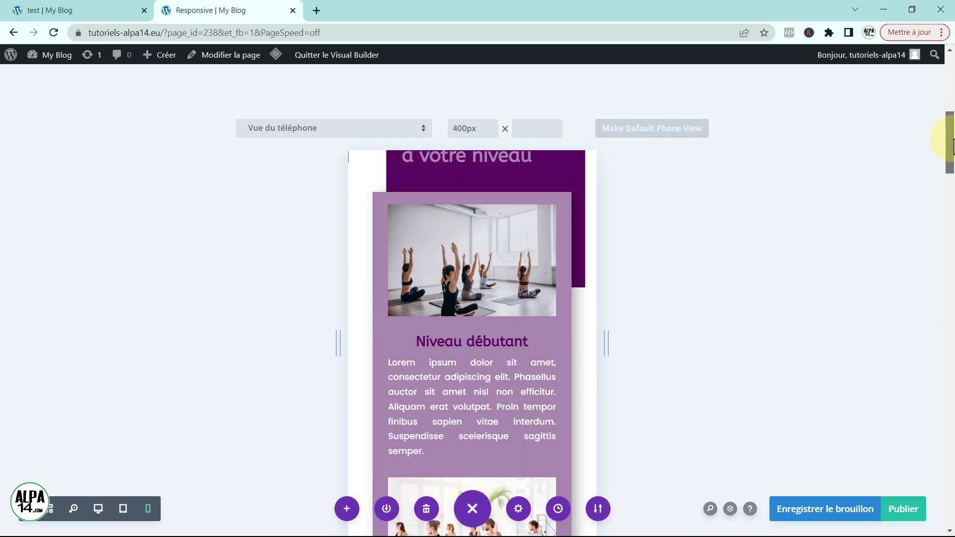
scroll(951, 142, "down", 5)
left_click_drag(948, 169, 952, 275)
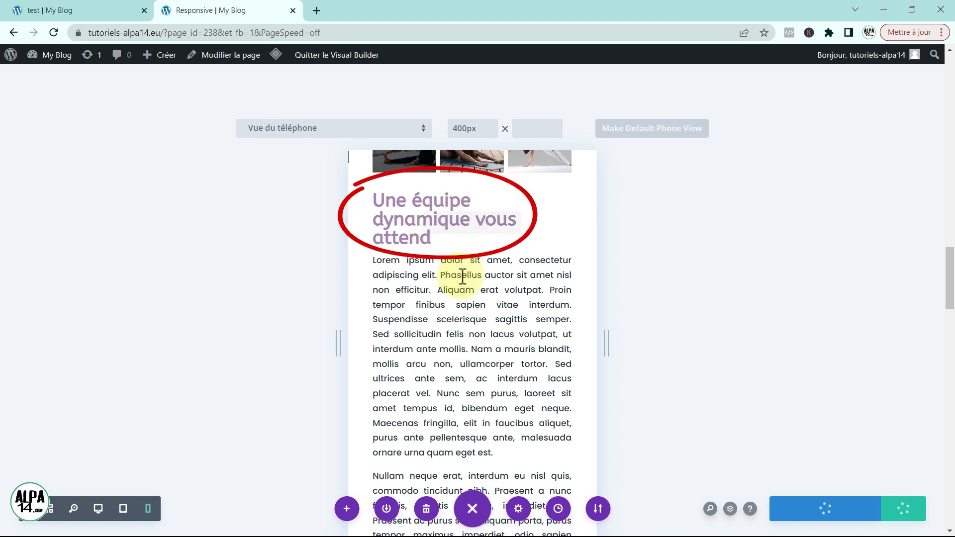
mouse_move(439, 221)
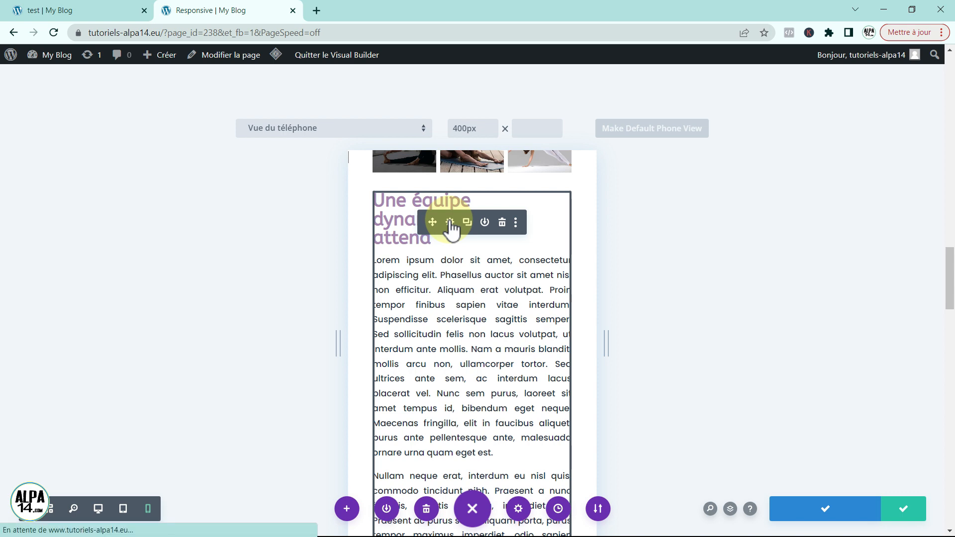
left_click(451, 223)
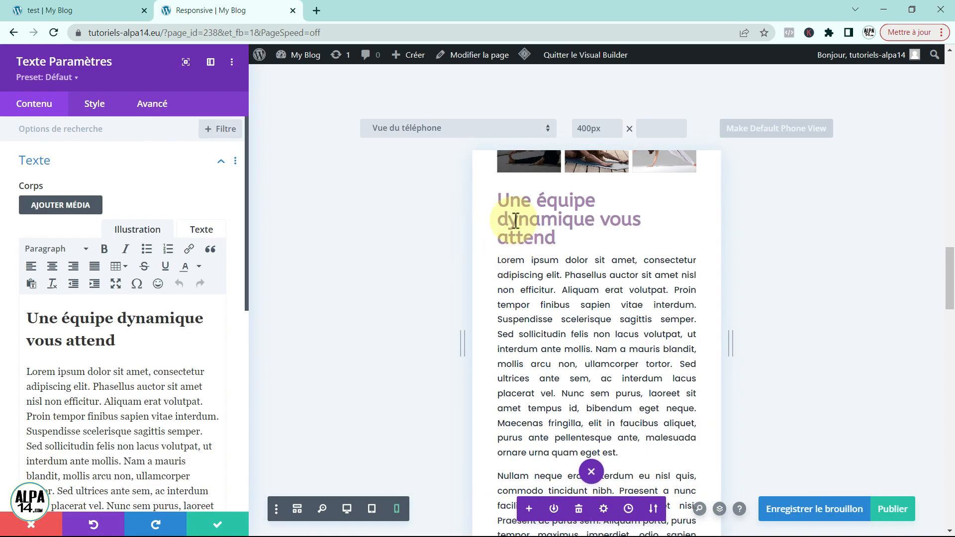
left_click(501, 199)
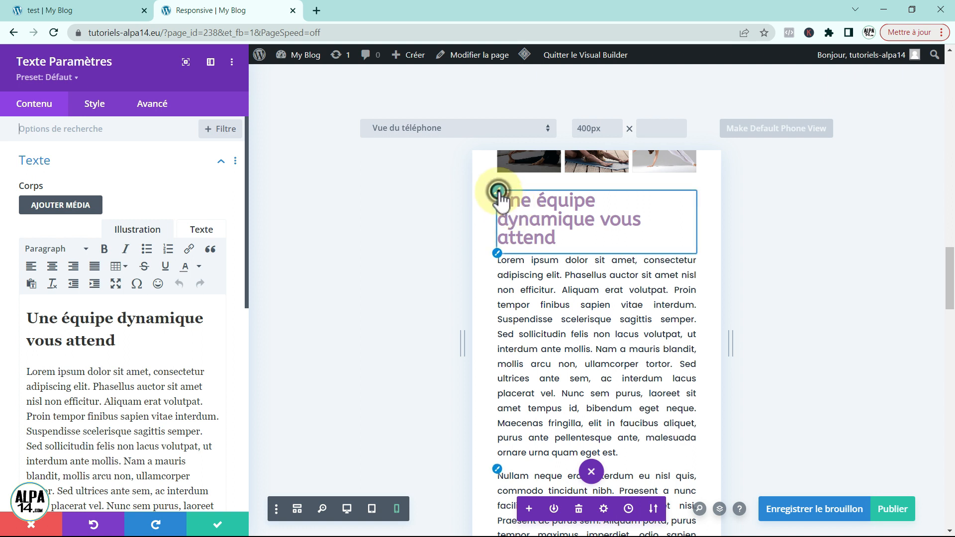
left_click(497, 191)
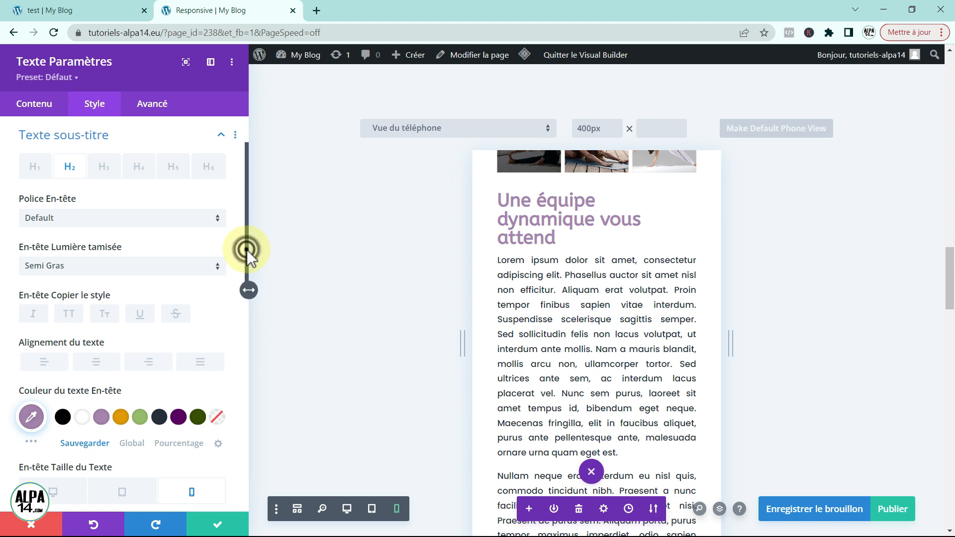
scroll(251, 294, "down", 2)
scroll(251, 294, "down", 1)
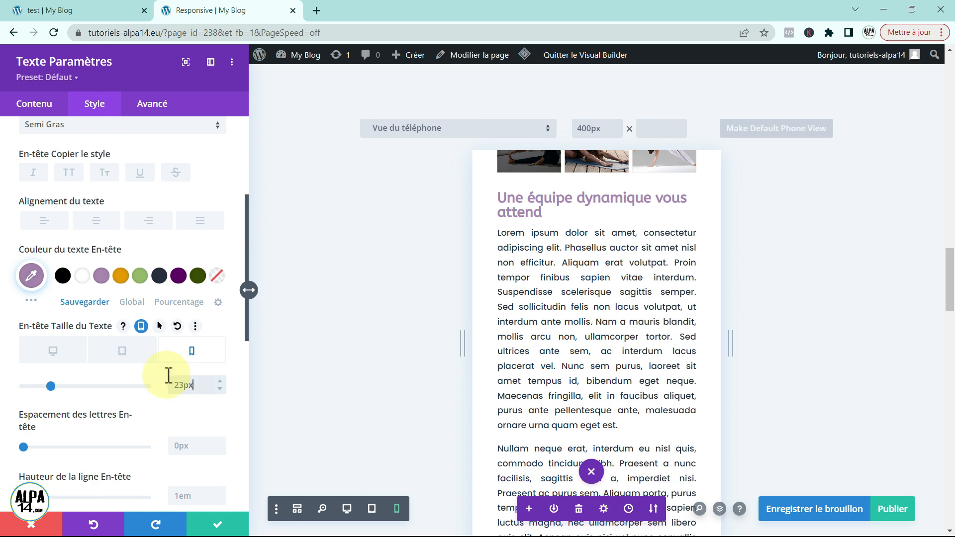
- Check the heading's text size in tablet view, return to phone view and save the text module's settings
left_click(119, 350)
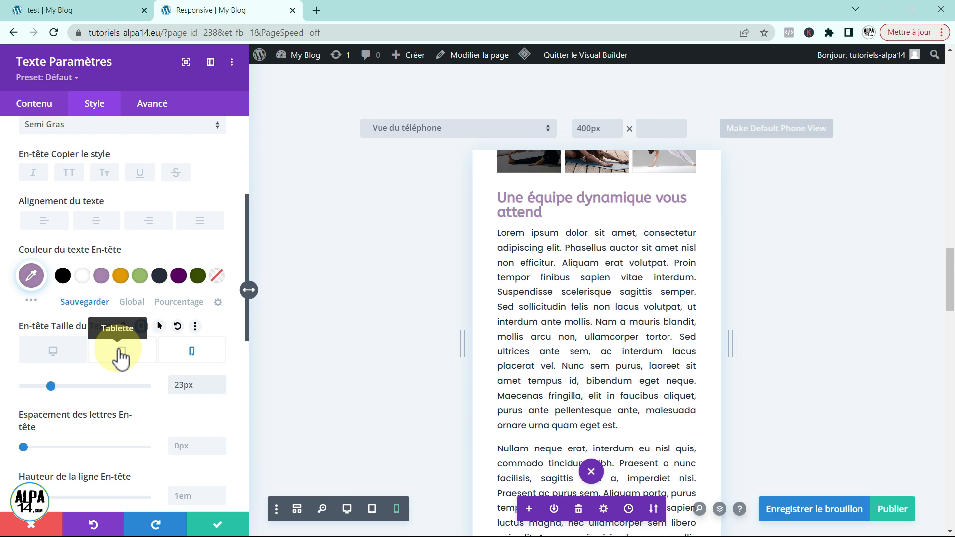
left_click(120, 357)
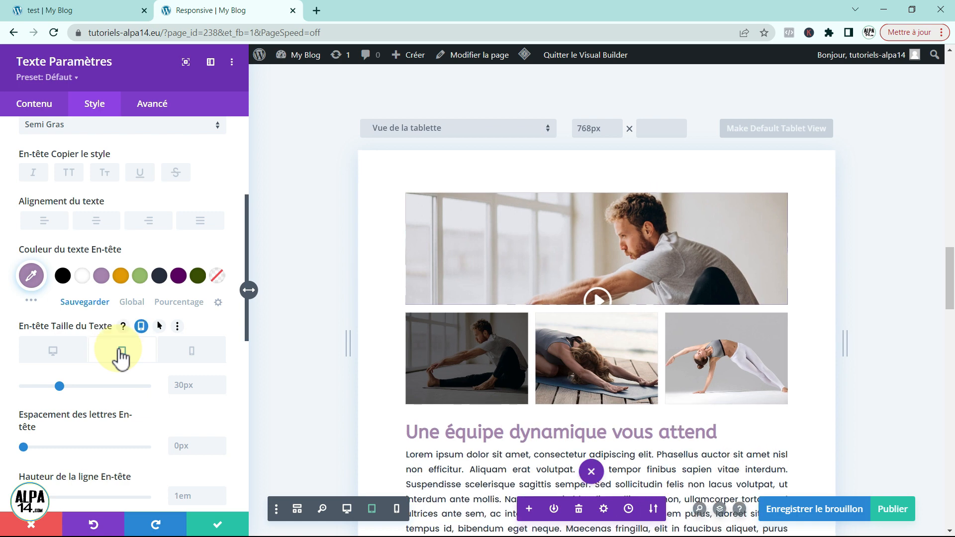
left_click(193, 351)
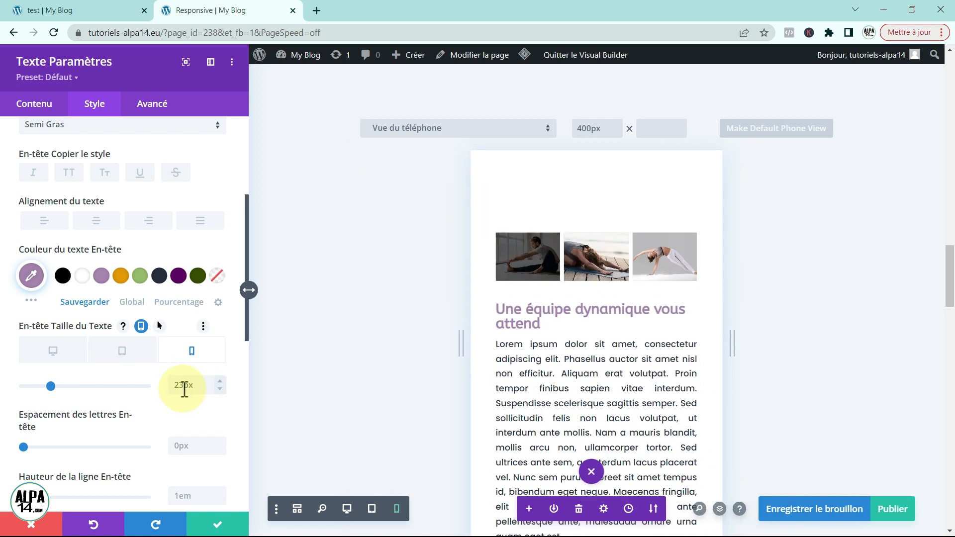
left_click(221, 527)
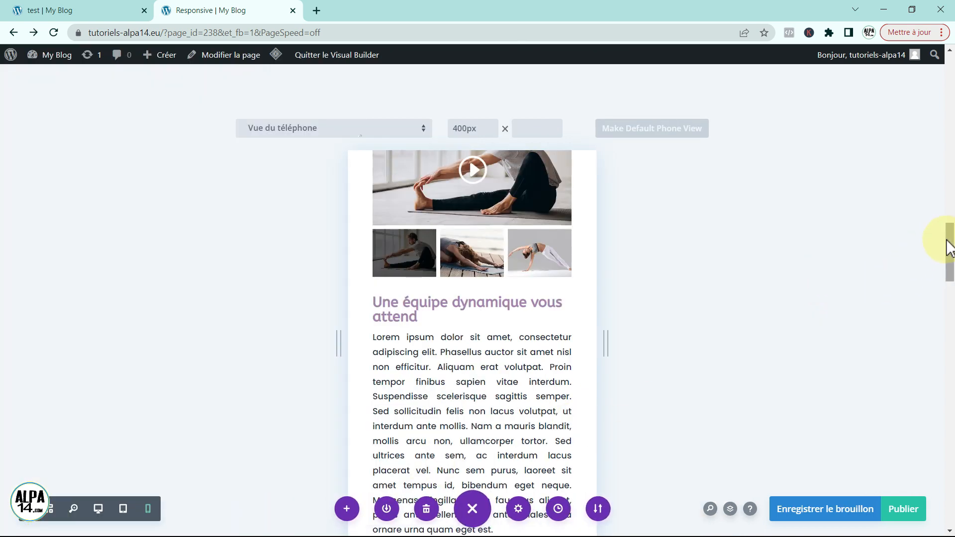
- Enable per-device values for the internal margin of the full-width paragraph above "Quelques chiffres"
left_click_drag(949, 247, 949, 306)
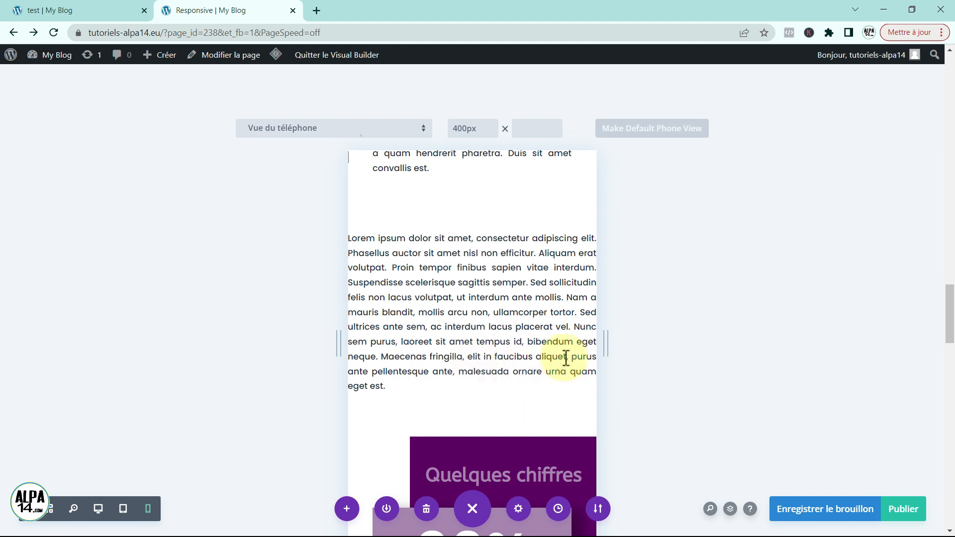
mouse_move(433, 337)
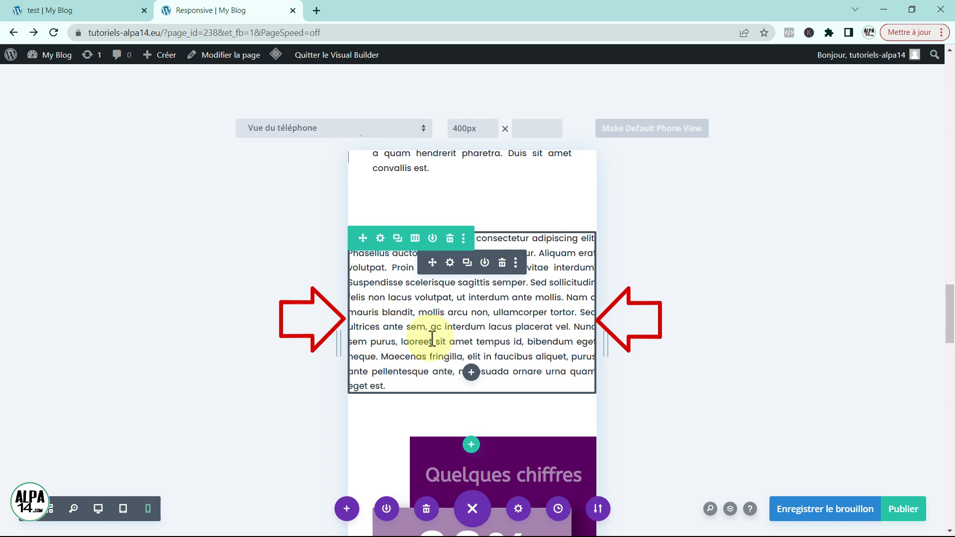
left_click(449, 265)
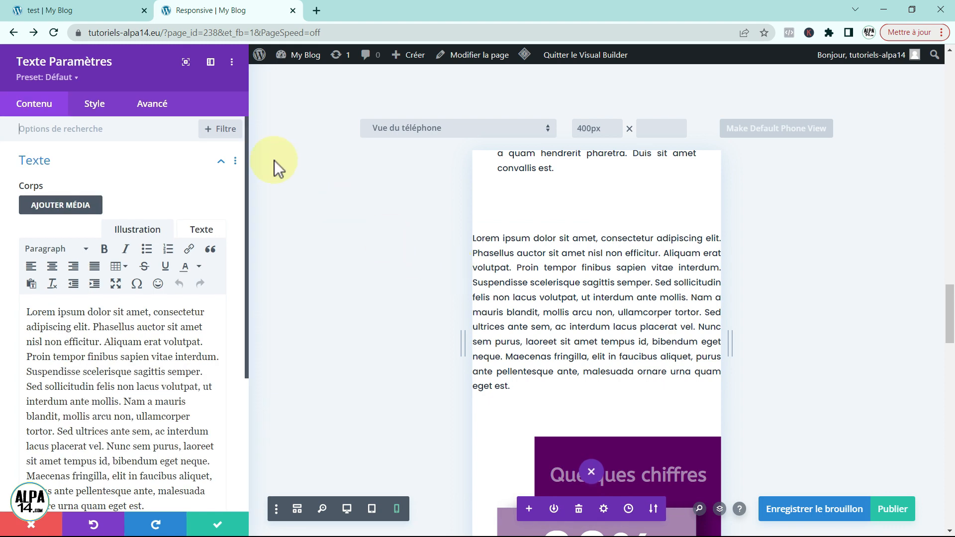
left_click(90, 110)
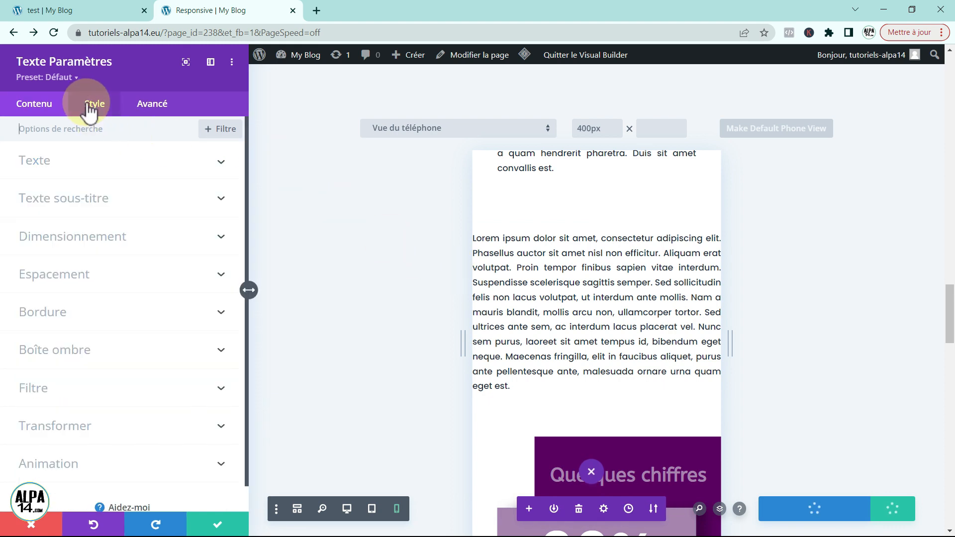
left_click(43, 273)
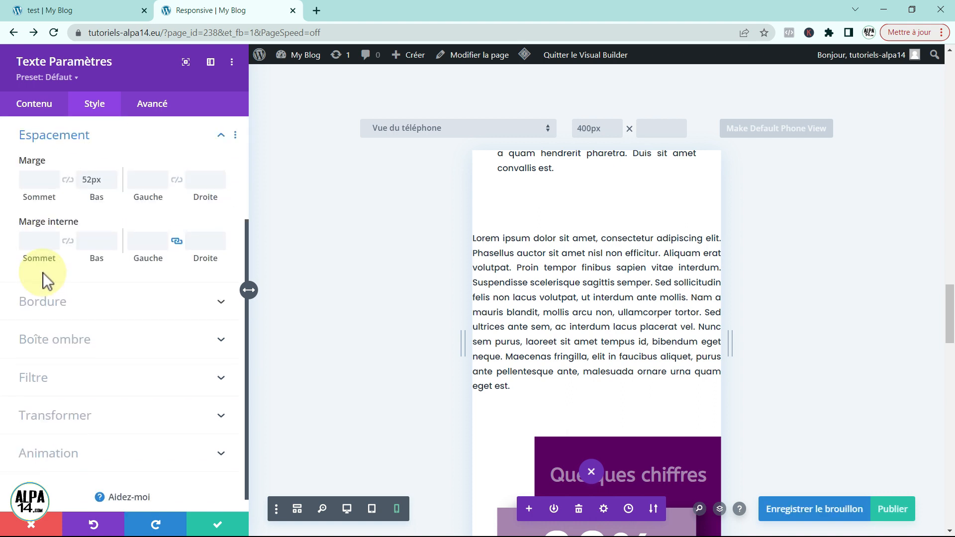
mouse_move(142, 232)
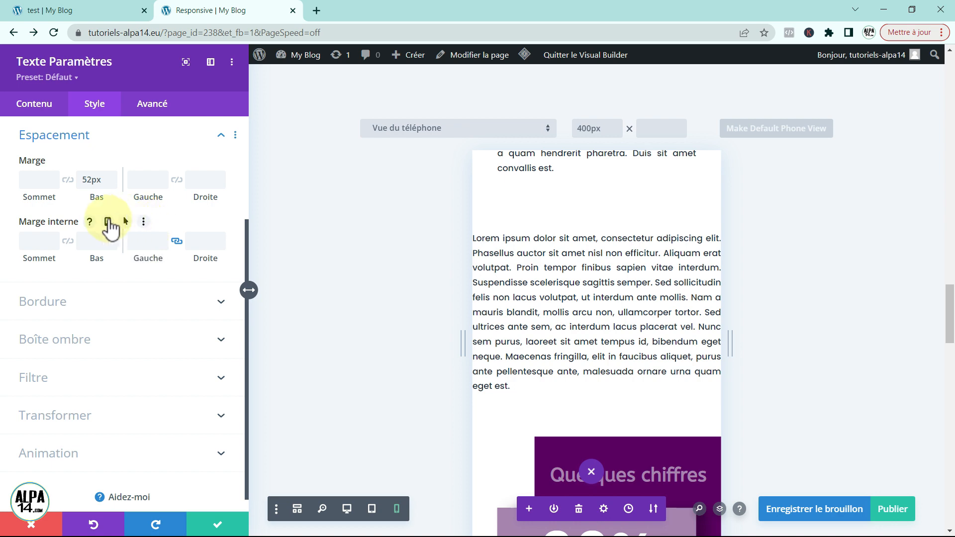
left_click(107, 222)
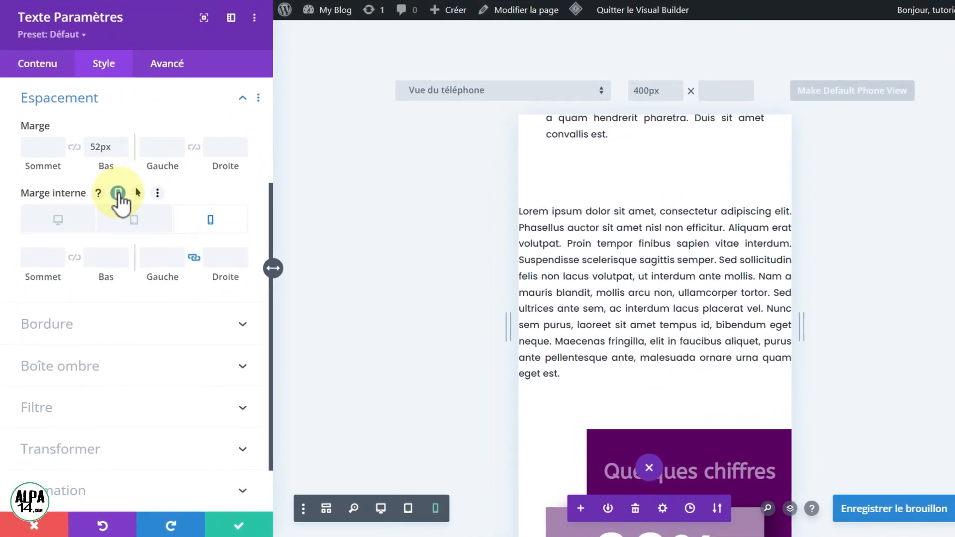
- Set the paragraph's linked left and right internal margins to 40px for phones and compare it with the text above
left_click(165, 252)
left_click(166, 253)
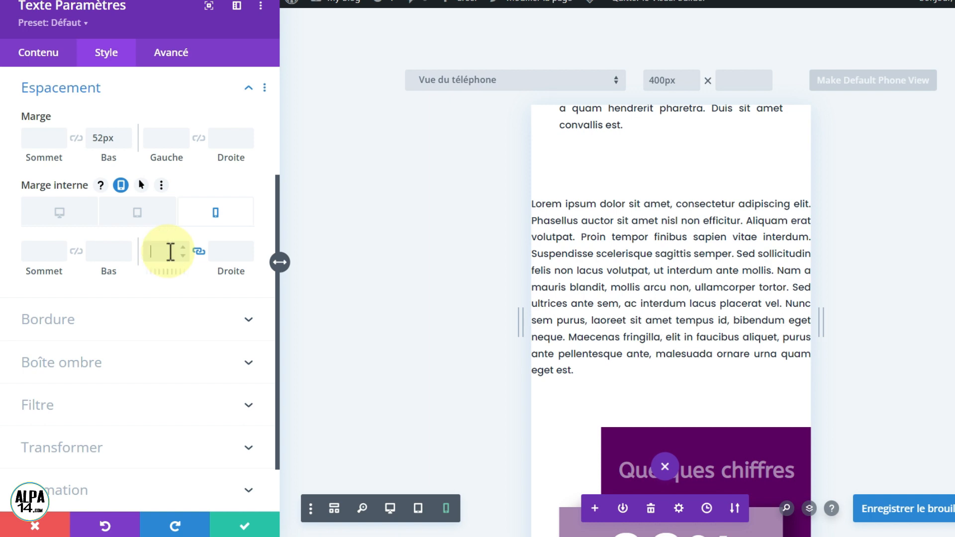
type("40")
left_click(198, 251)
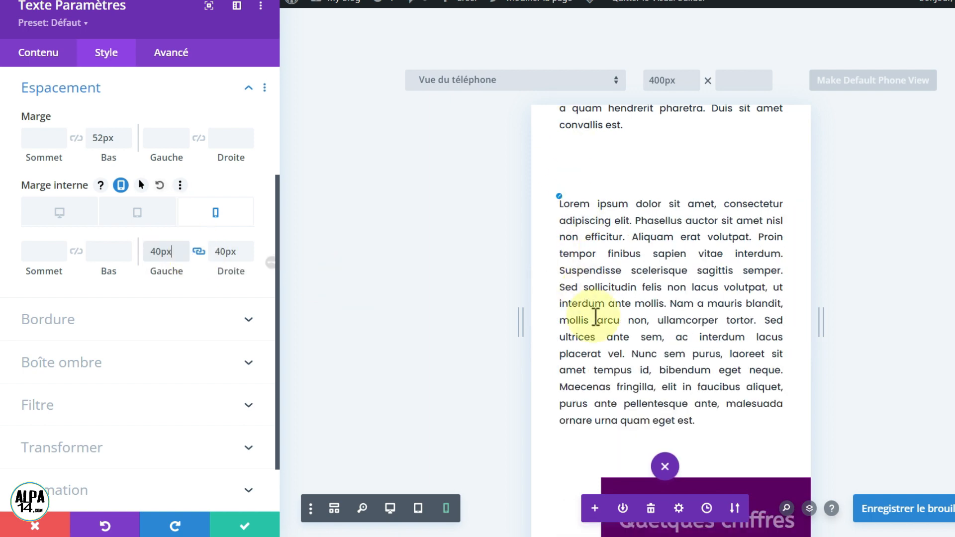
scroll(364, 263, "up", 2)
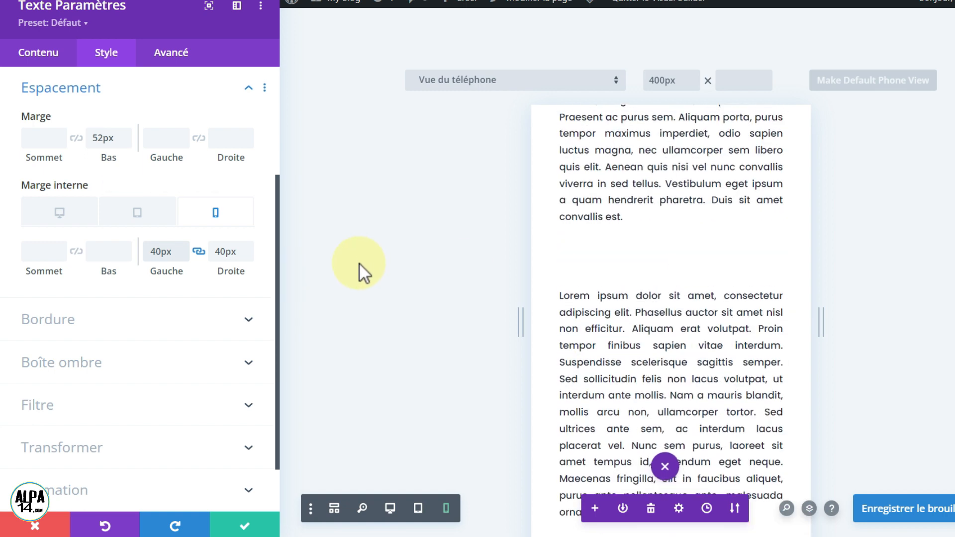
- For tablets, try 40px for the paragraph's linked left and right internal margins and settle on 80px
left_click(140, 213)
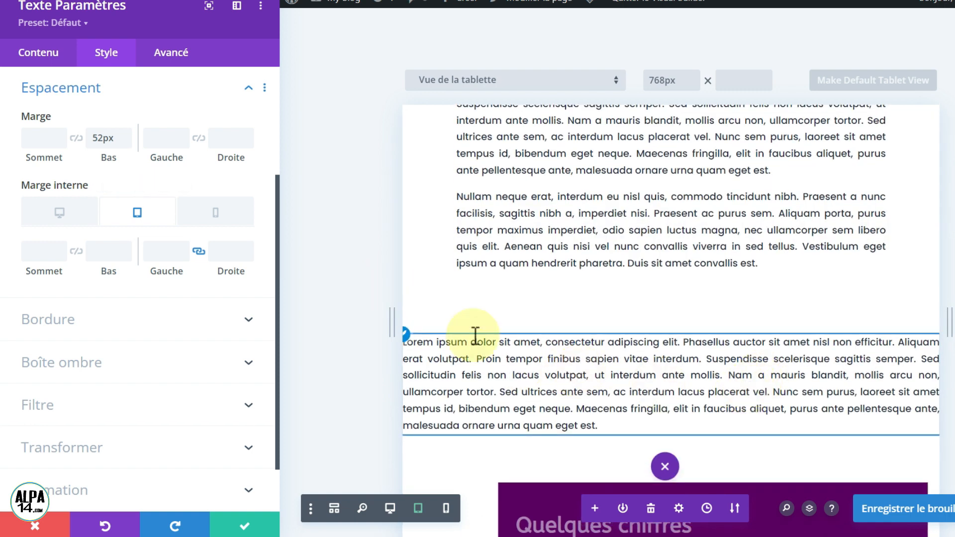
left_click(158, 252)
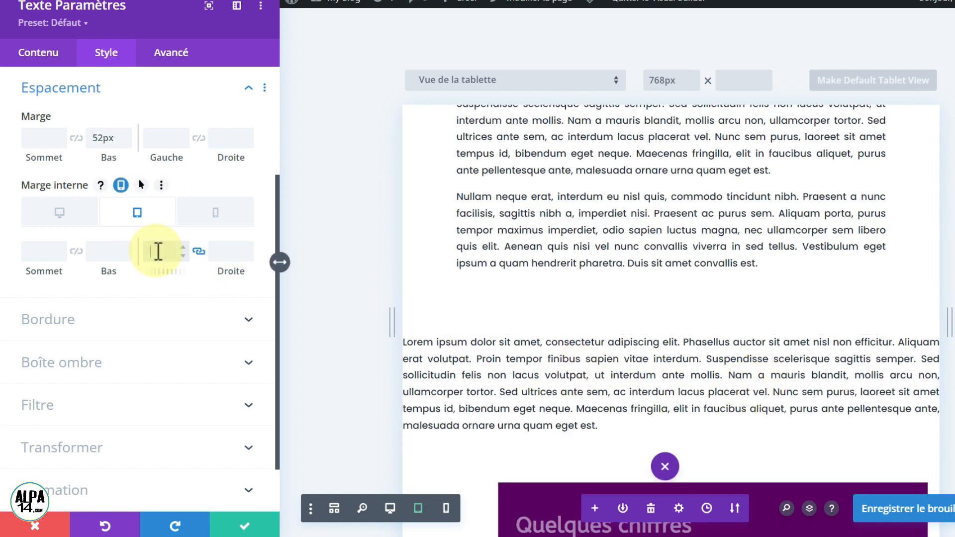
type("40")
left_click(195, 252)
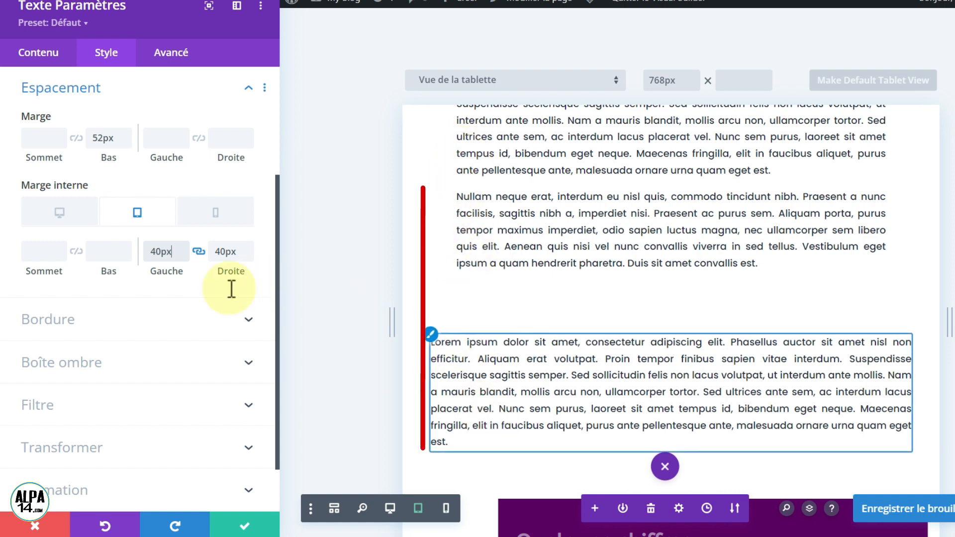
left_click(158, 252)
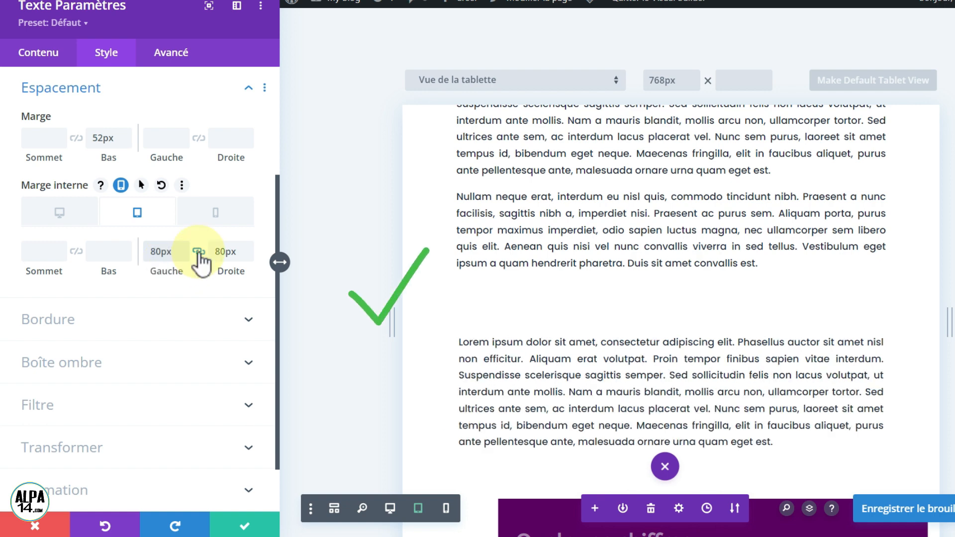
- Check the paragraph's internal margins in phone view and save the text module's settings
left_click(215, 216)
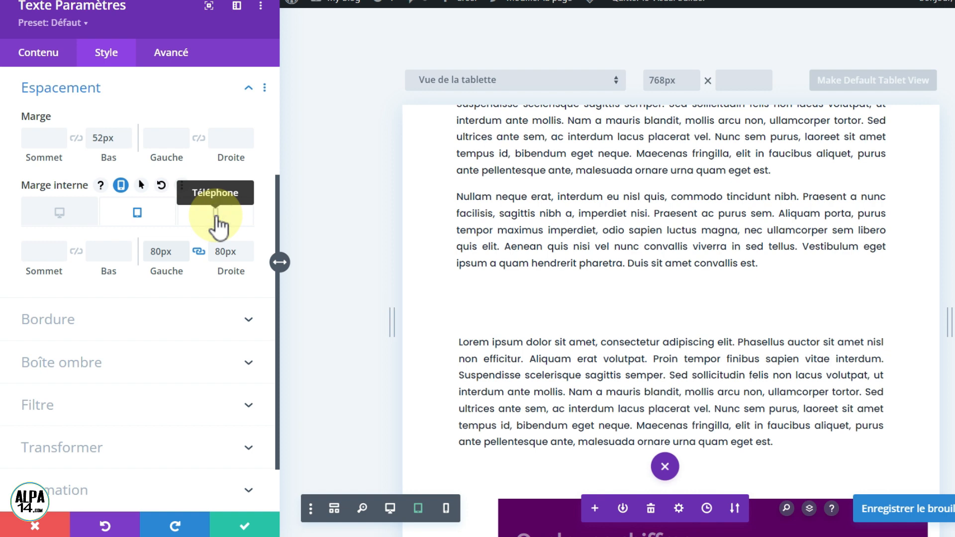
left_click(217, 215)
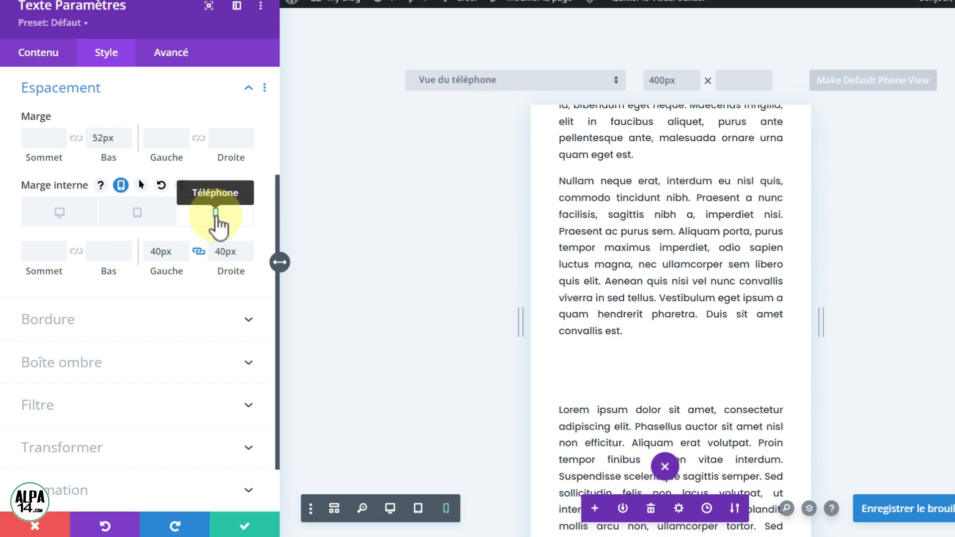
left_click(245, 526)
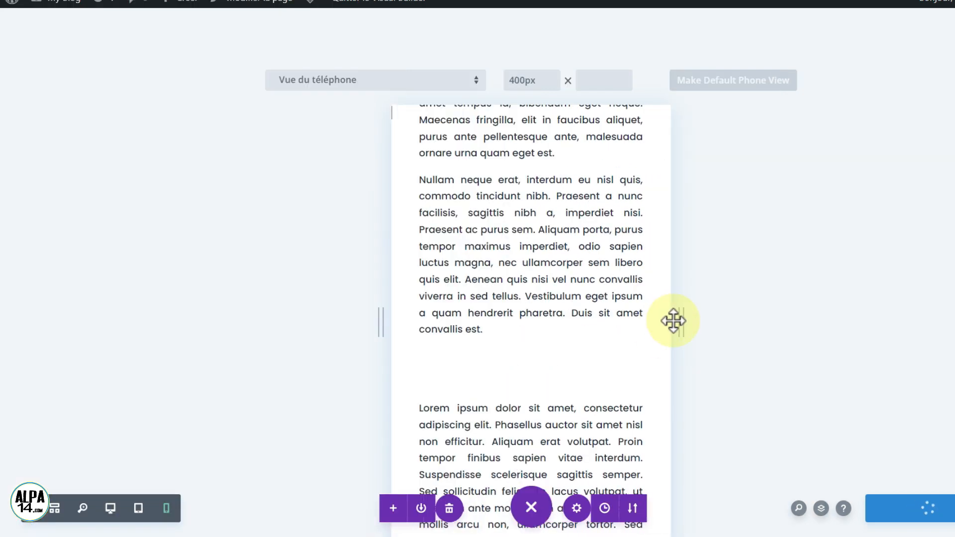
- Enable per-device transform values for the row holding the "Quelques chiffres" heading
scroll(531, 321, "down", 2)
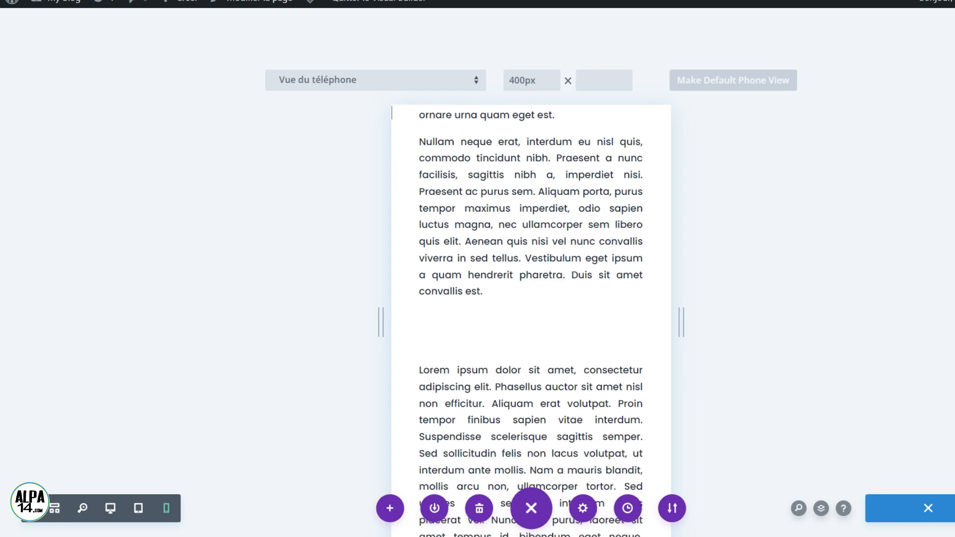
scroll(530, 318, "down", 6)
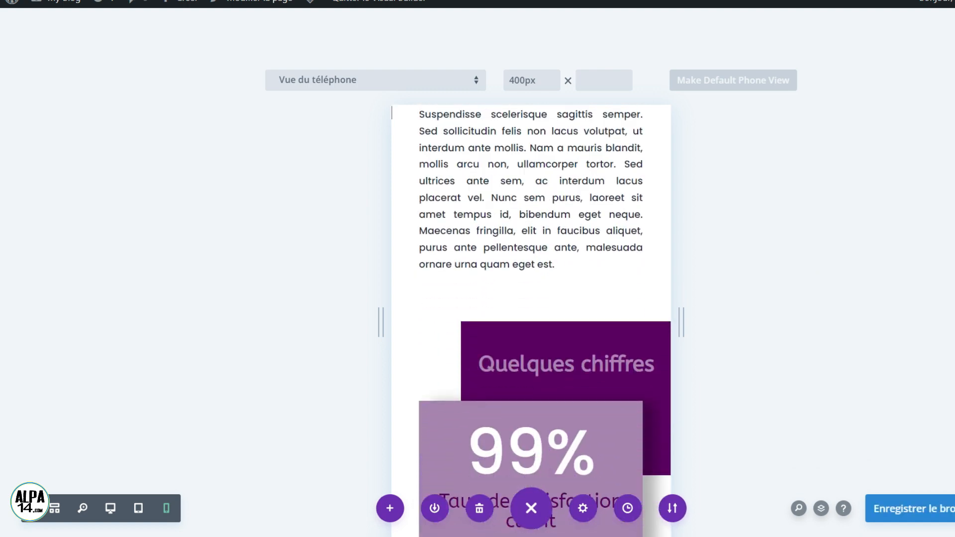
scroll(531, 318, "down", 1)
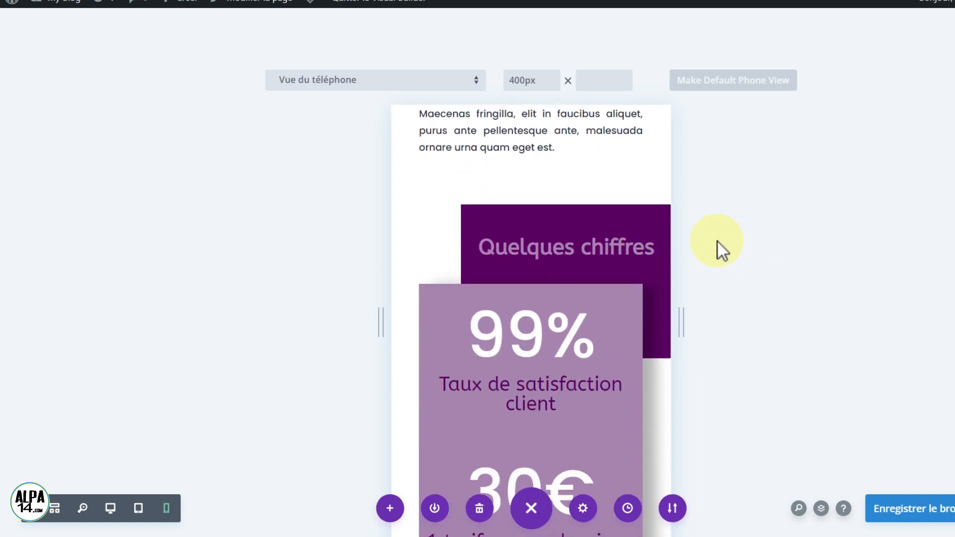
mouse_move(560, 229)
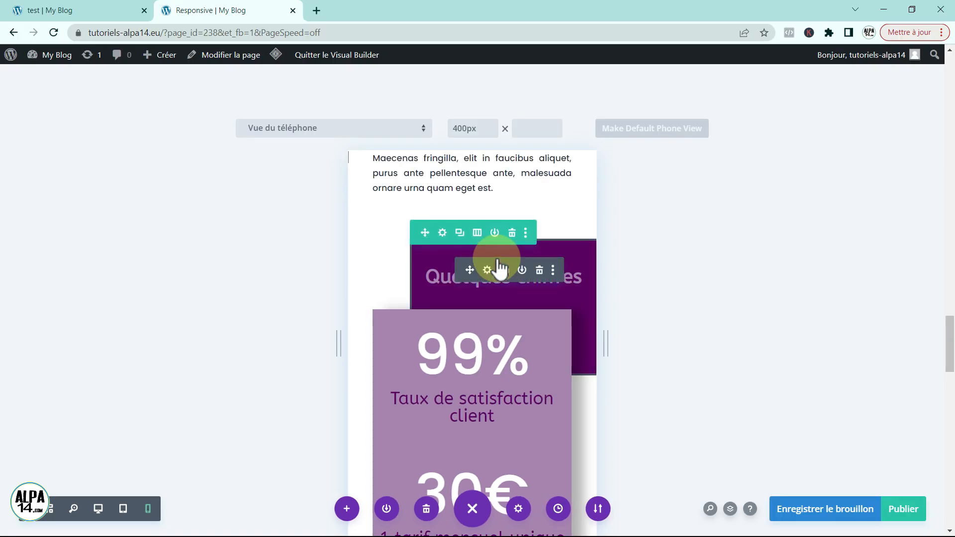
left_click(442, 232)
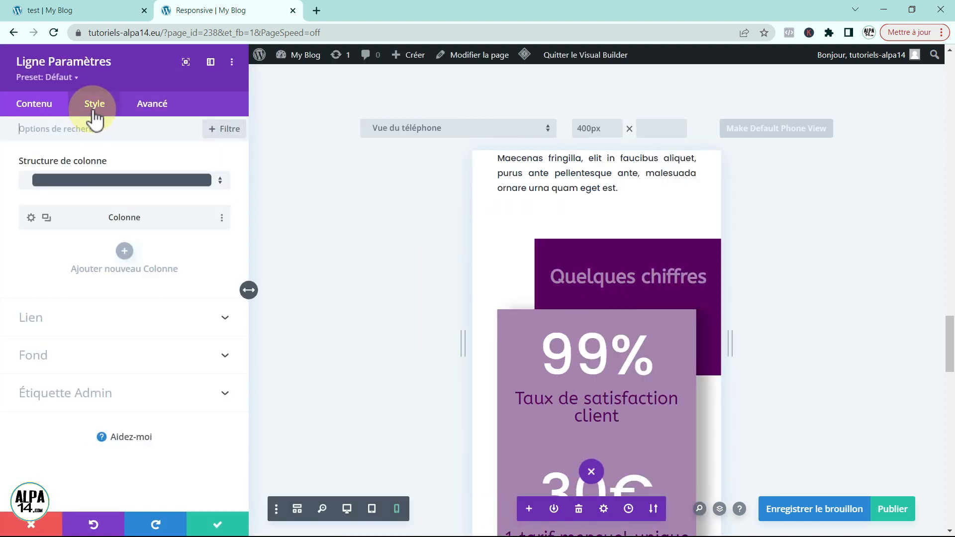
left_click(94, 111)
left_click(76, 349)
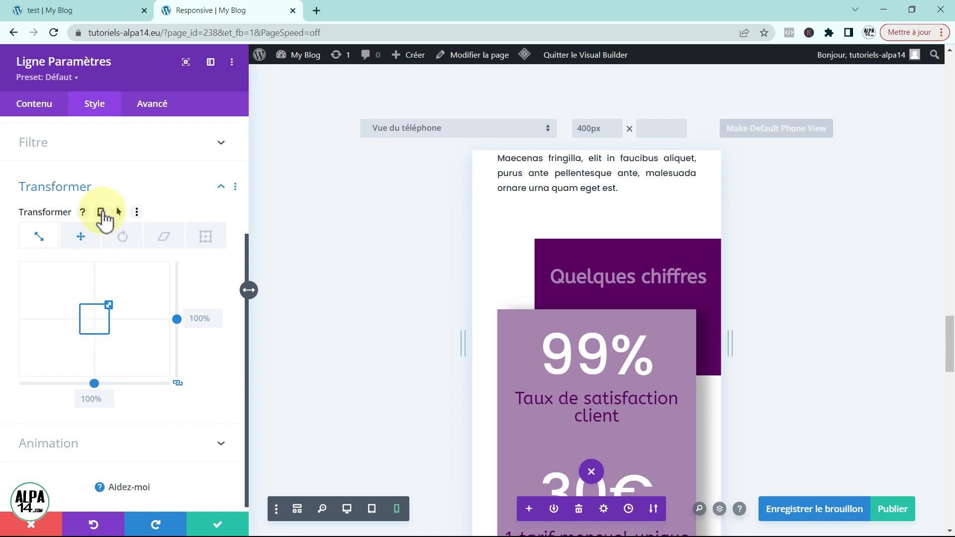
left_click(101, 212)
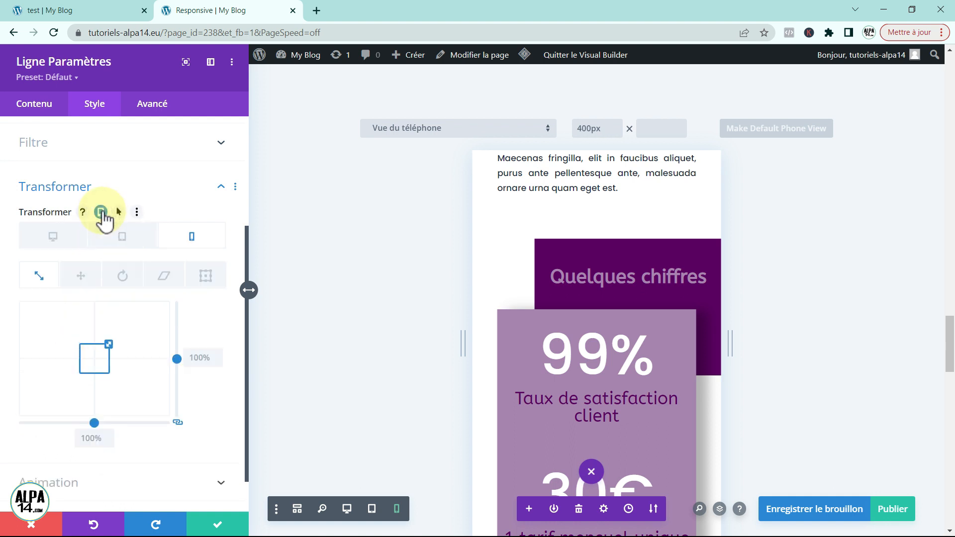
- Set the "Quelques chiffres" row's horizontal translation to 22px for phones
left_click(81, 280)
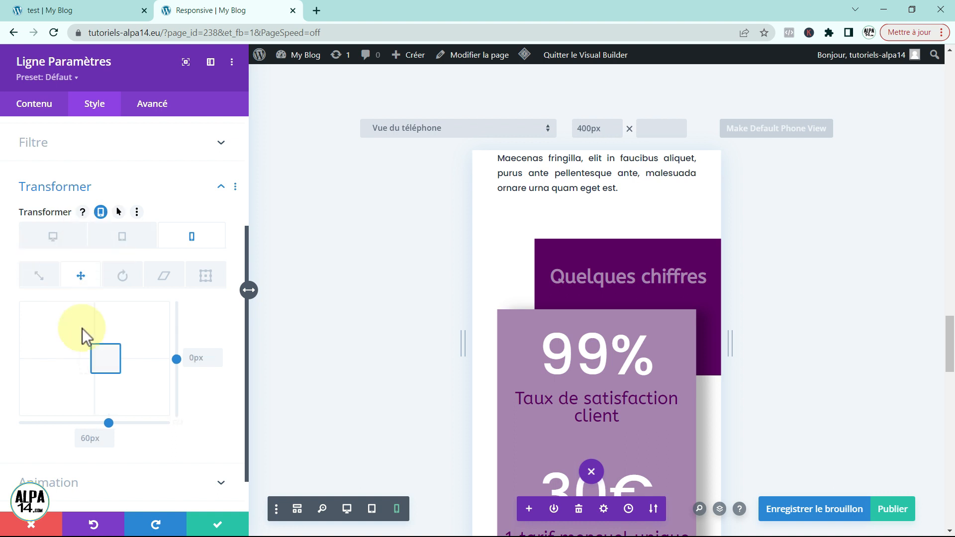
left_click(87, 438)
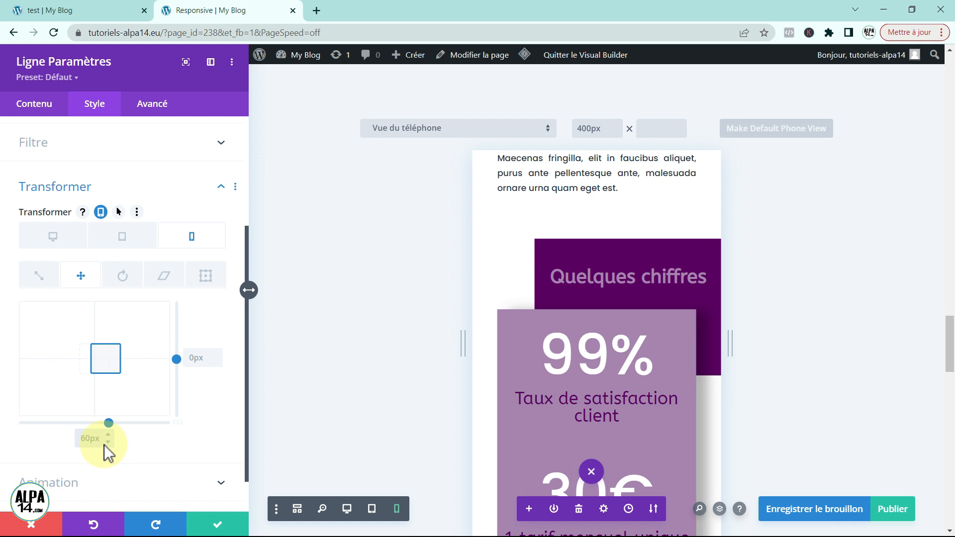
type("22px")
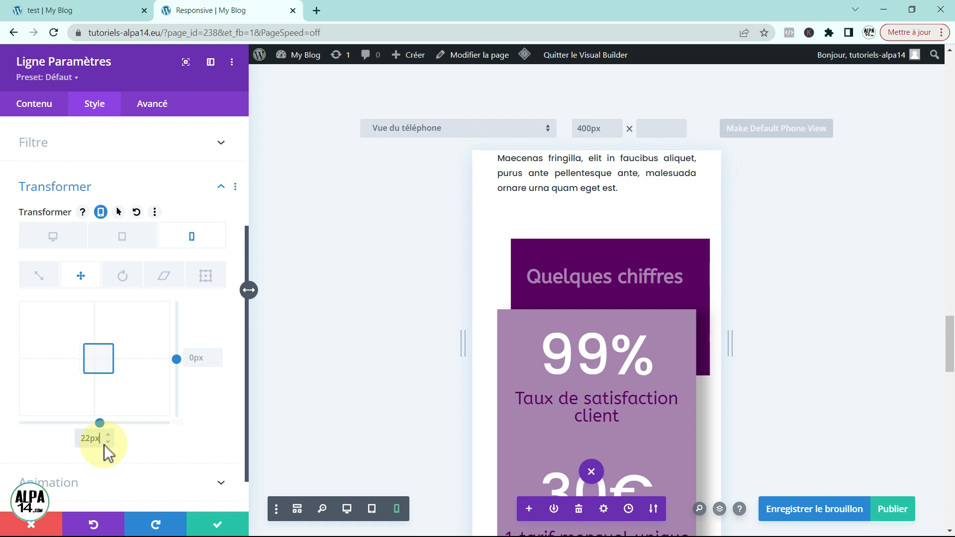
- Check the "Quelques chiffres" row's offset in tablet view, save its settings and return to phone view
left_click(122, 244)
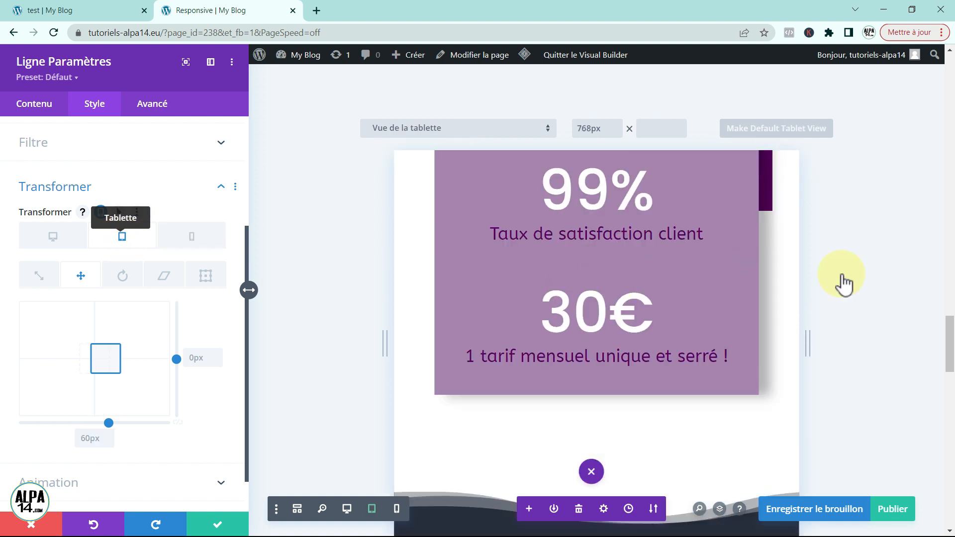
mouse_move(951, 363)
left_mouse_down()
mouse_move(950, 348)
mouse_move(951, 361)
left_mouse_up()
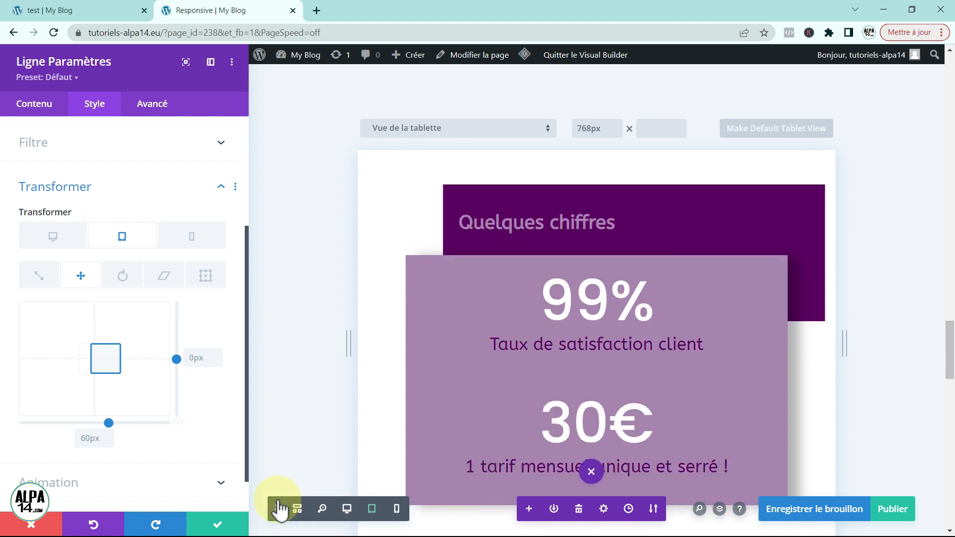
left_click(213, 525)
left_click(149, 508)
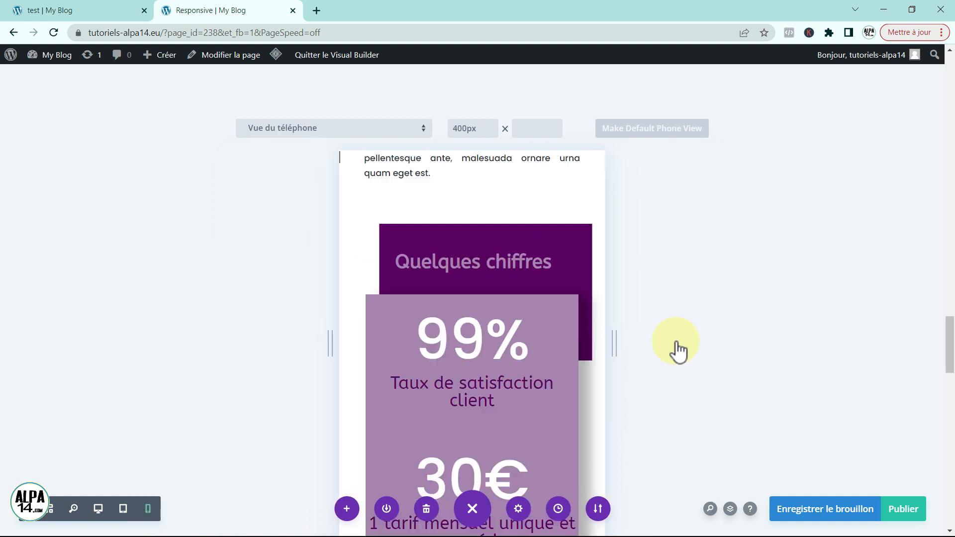
- Enable per-device number text size for the "99%" counter and set it to 80px for phones
left_click_drag(951, 353, 953, 366)
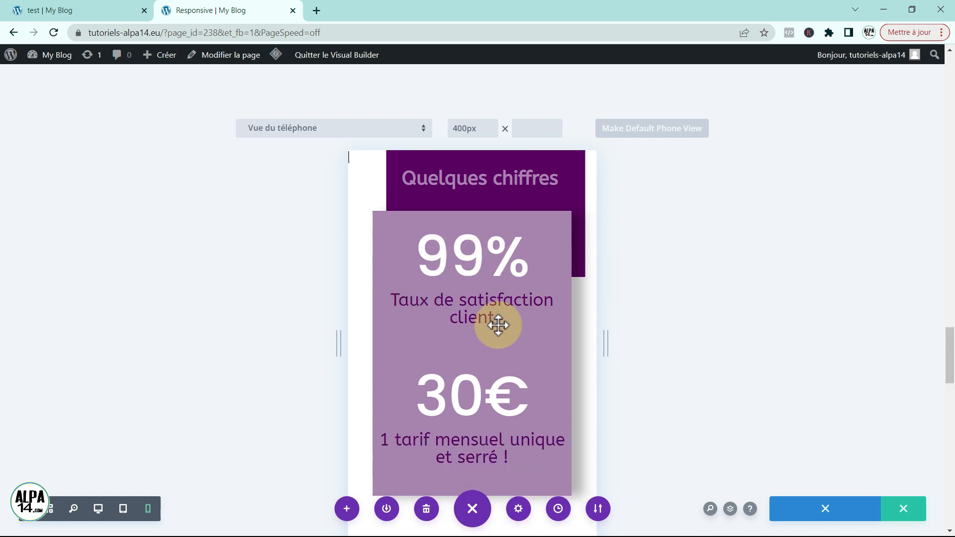
mouse_move(490, 252)
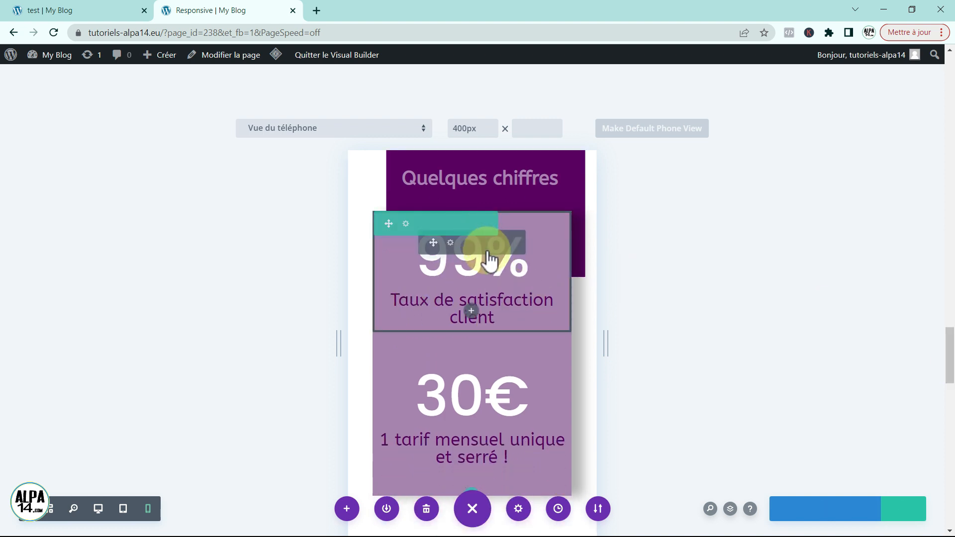
left_click(450, 243)
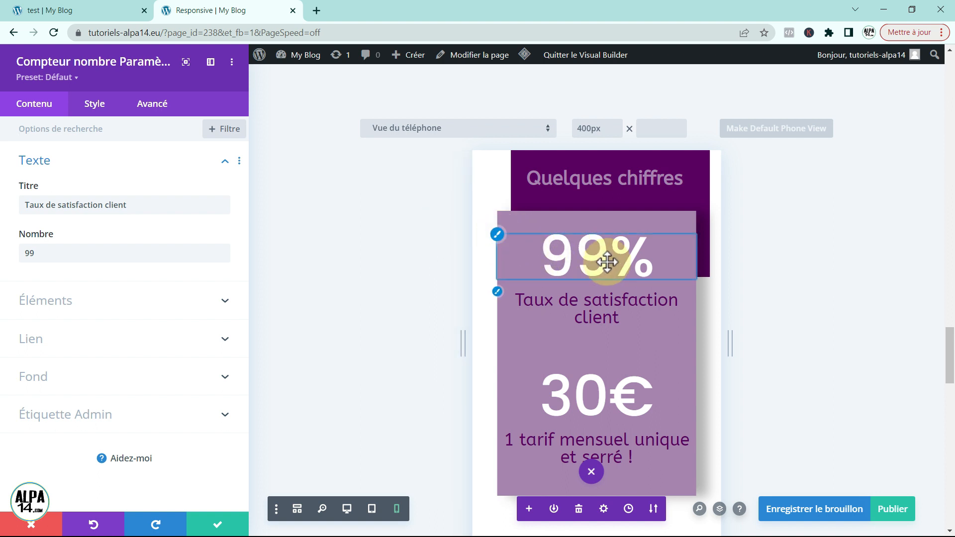
left_click(498, 235)
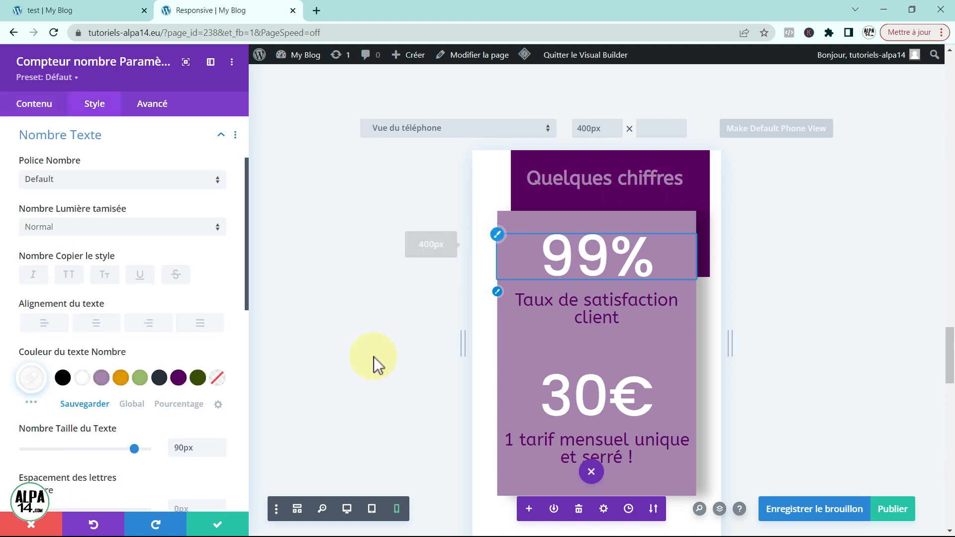
mouse_move(188, 448)
left_click(146, 429)
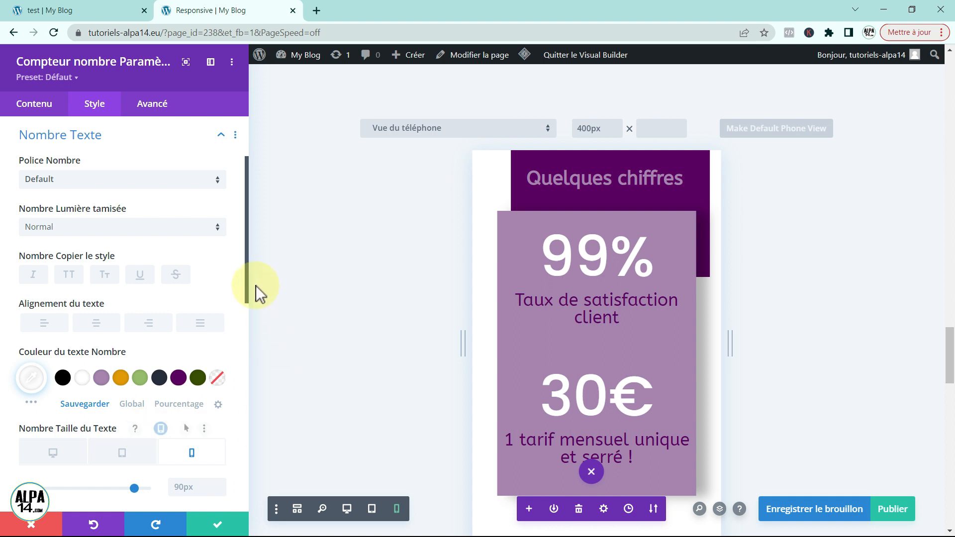
left_click_drag(248, 273, 245, 319)
left_click(179, 367)
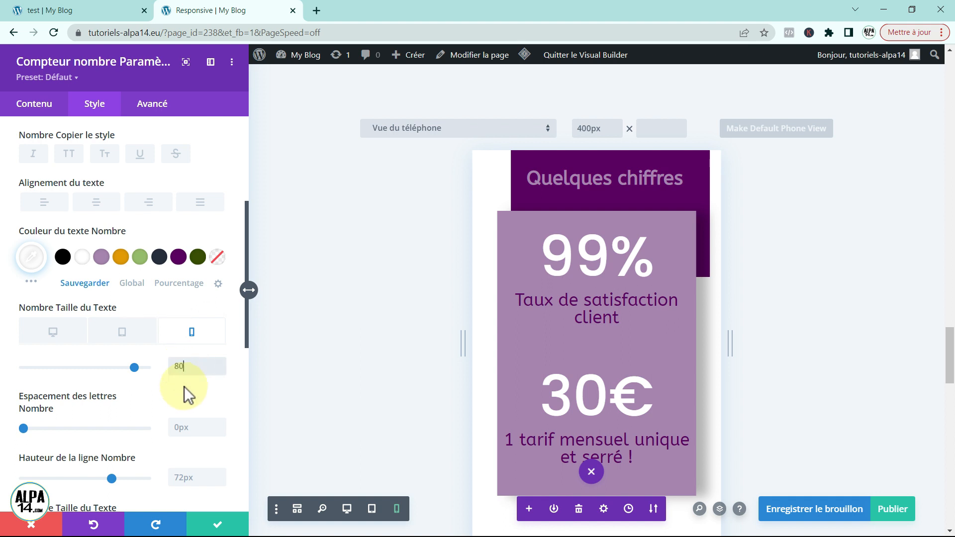
type("80px")
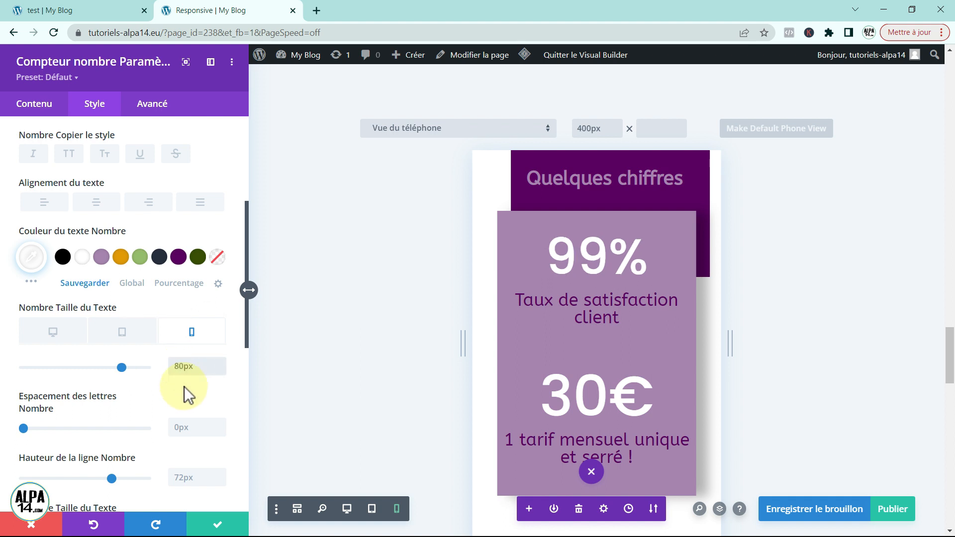
- Set the "Taux de satisfaction client" title text size to 23px for phones and save the counter's settings
left_click(498, 293)
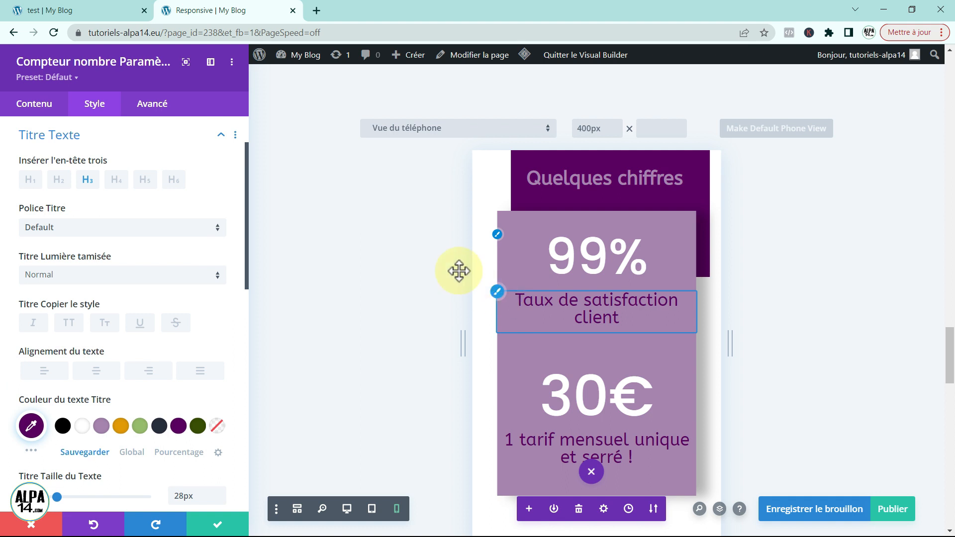
scroll(246, 273, "down", 3)
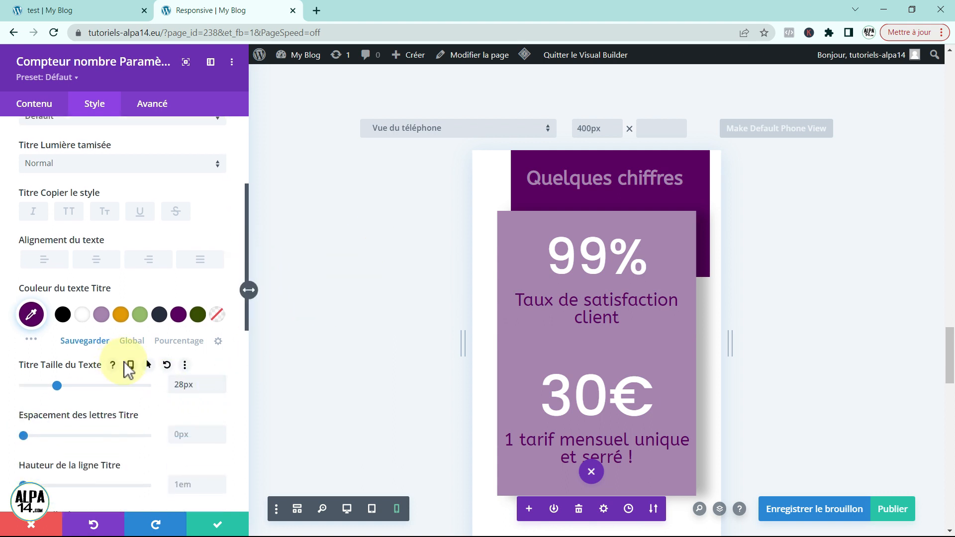
left_click(130, 366)
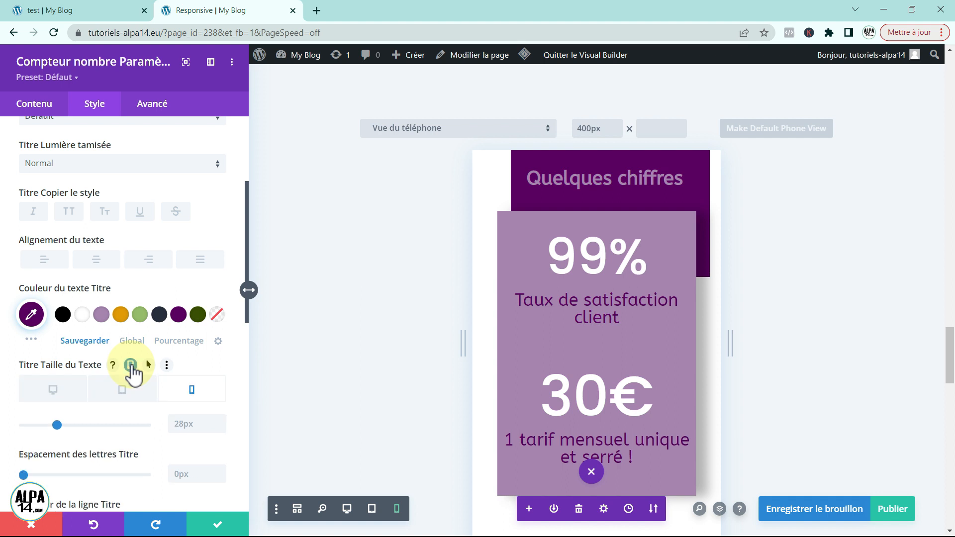
left_click(181, 425)
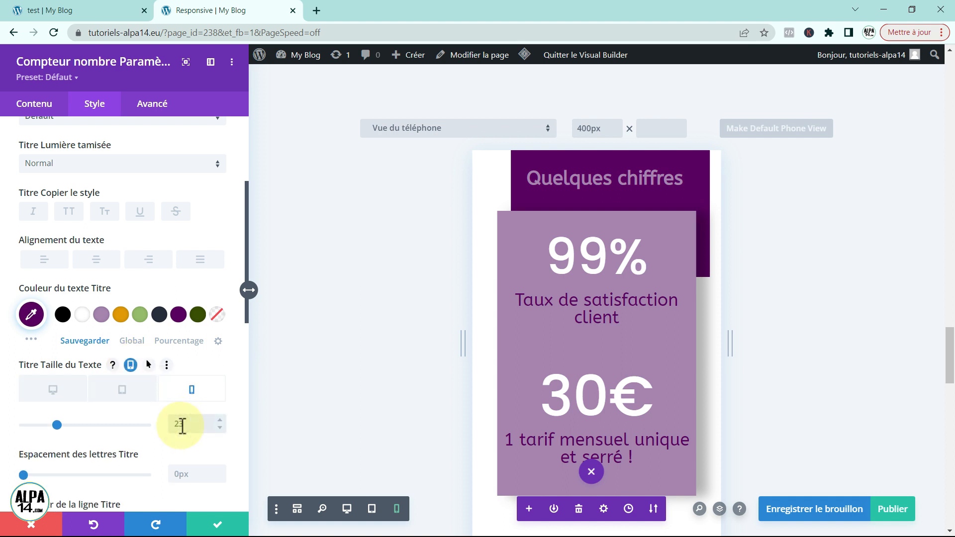
type("3px")
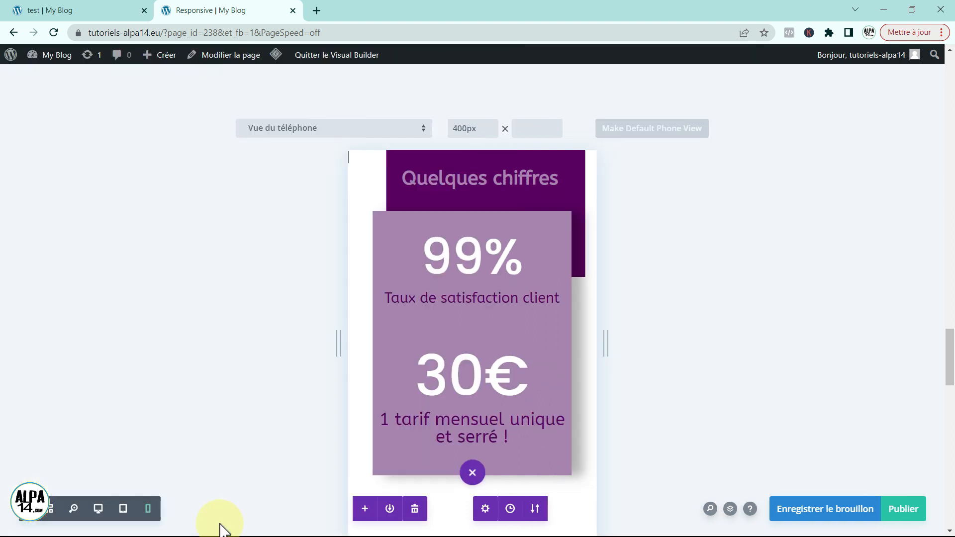
left_click(215, 520)
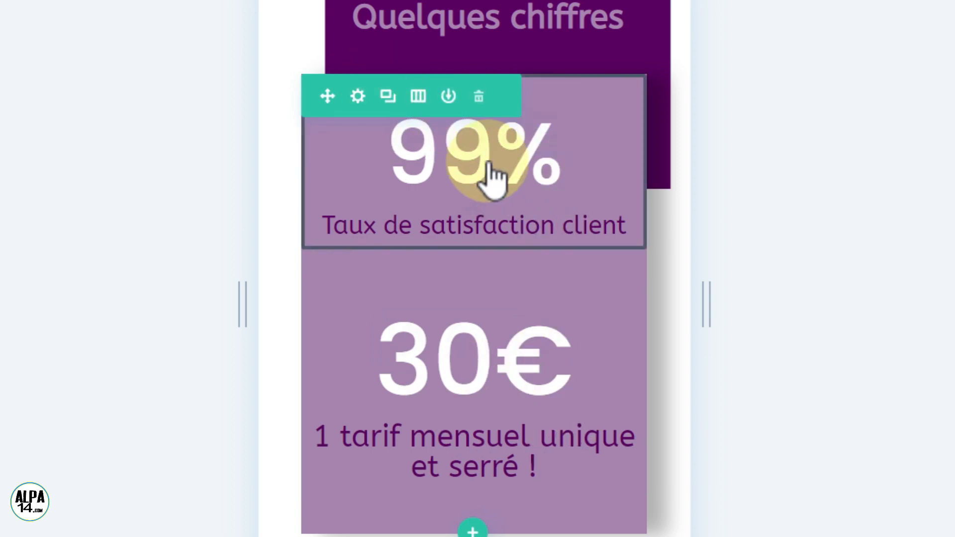
- Copy the "99%" counter's module styles and paste them onto the "30€" counter
mouse_move(478, 164)
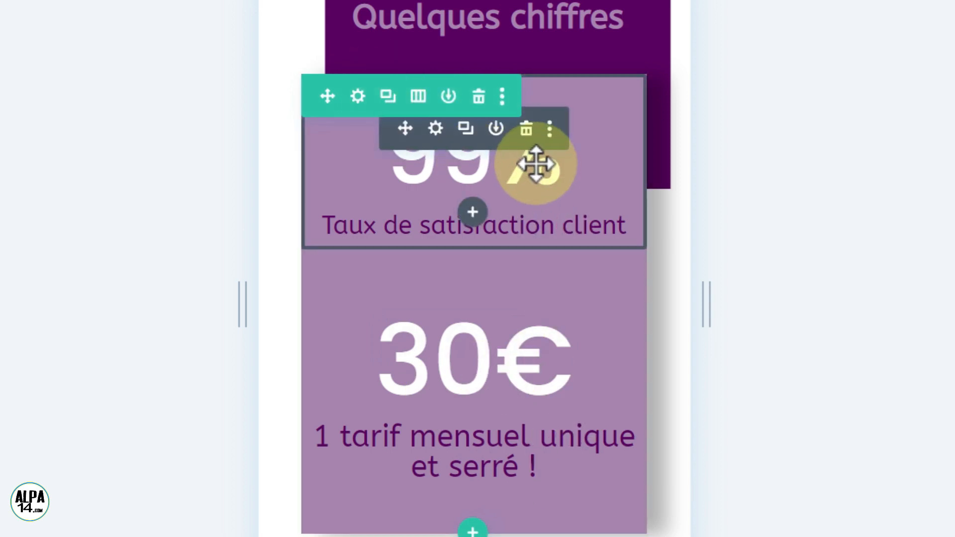
left_click(550, 130)
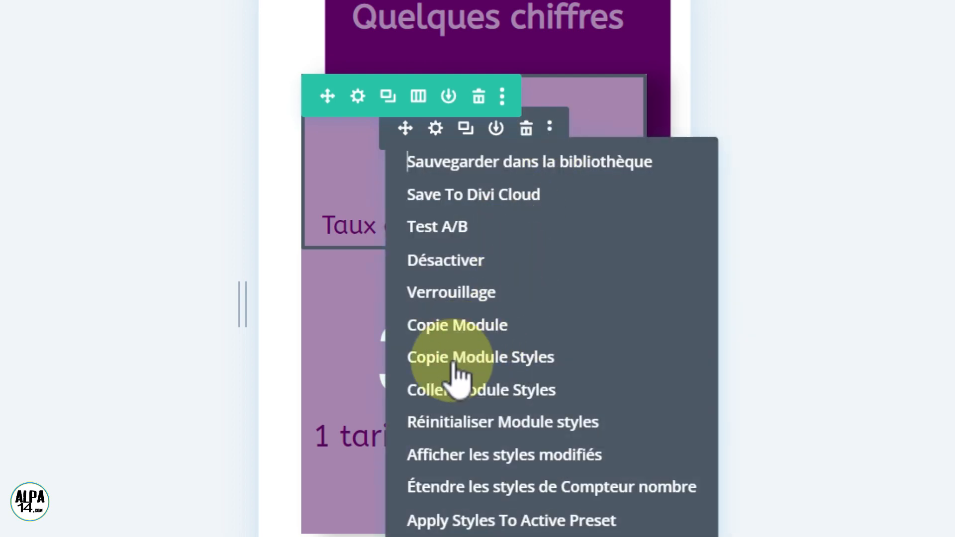
left_click(508, 370)
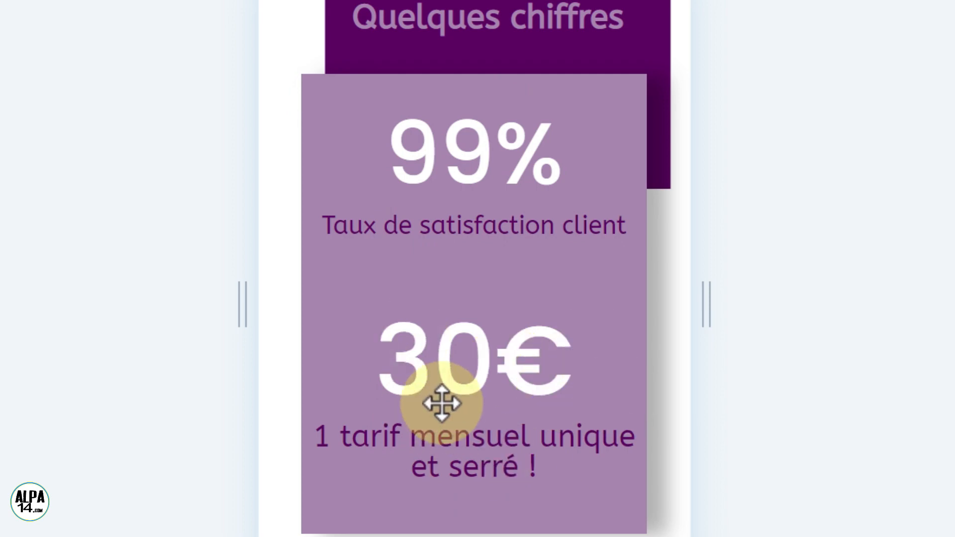
mouse_move(471, 375)
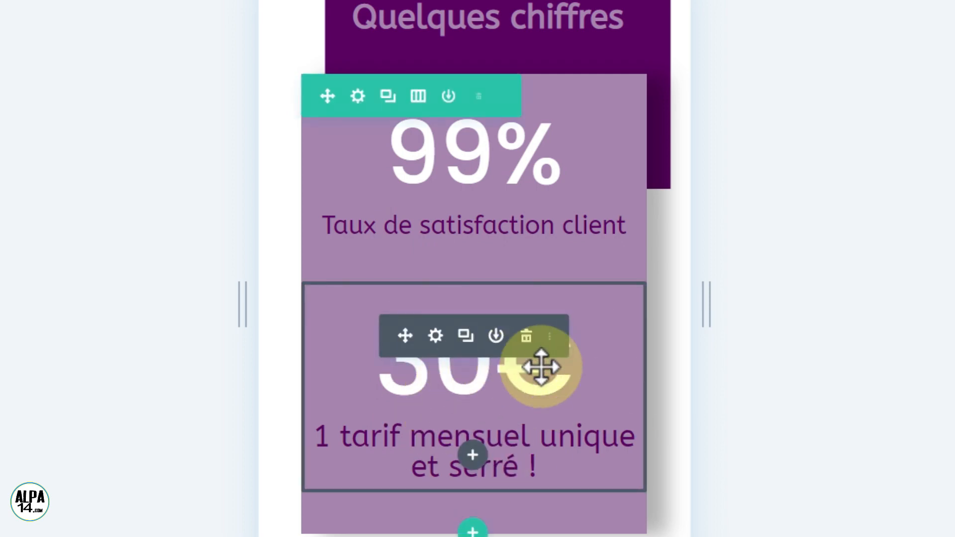
left_click(551, 344)
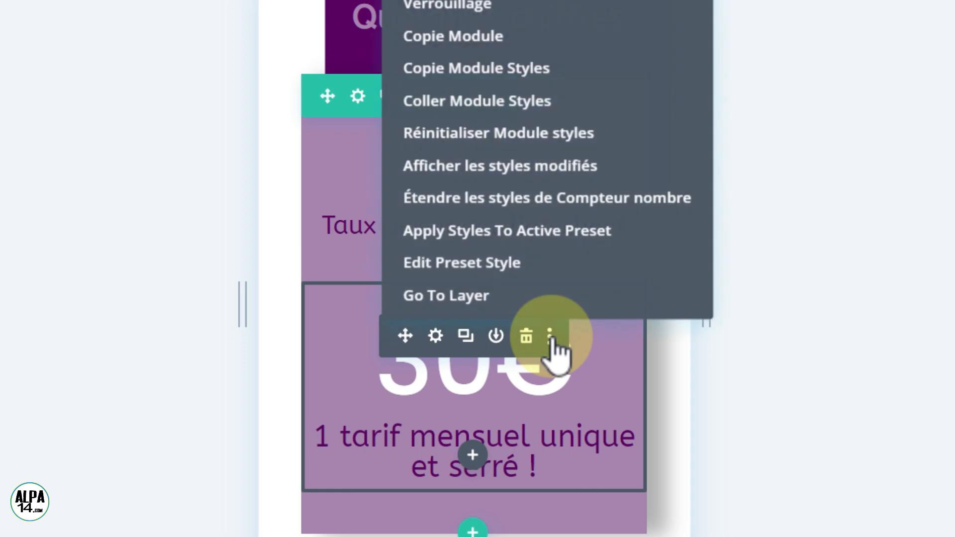
left_click(463, 100)
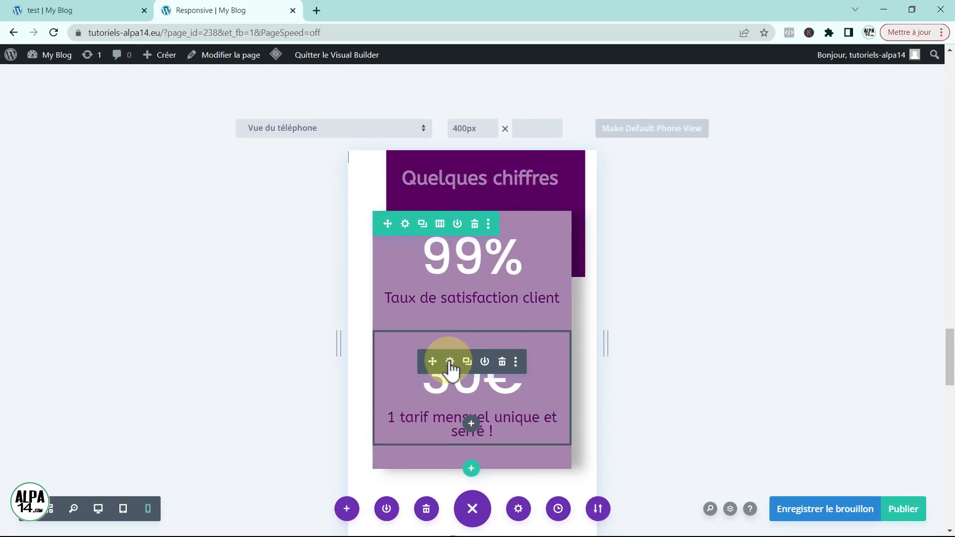
- Examine the "30€" counter's number text size for phones in its style settings
left_click(449, 361)
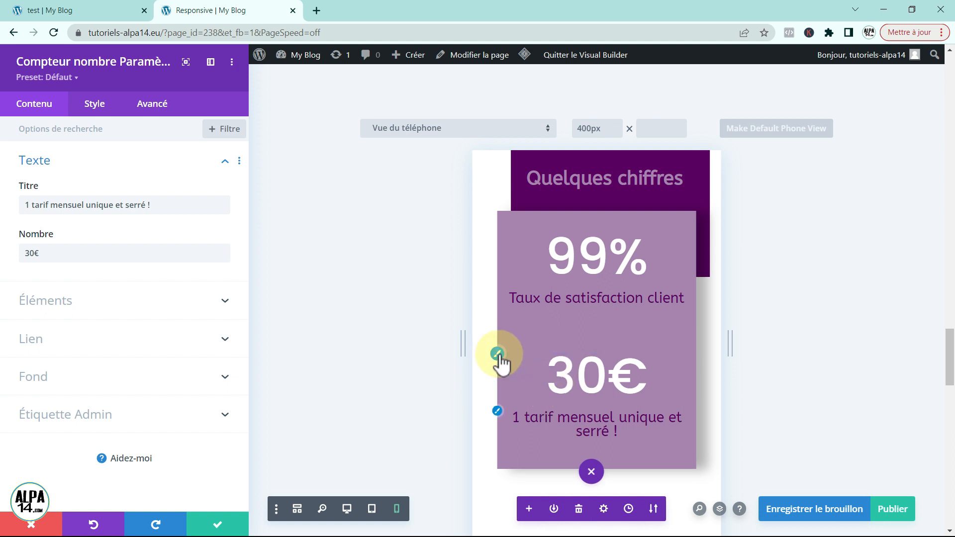
left_click(498, 354)
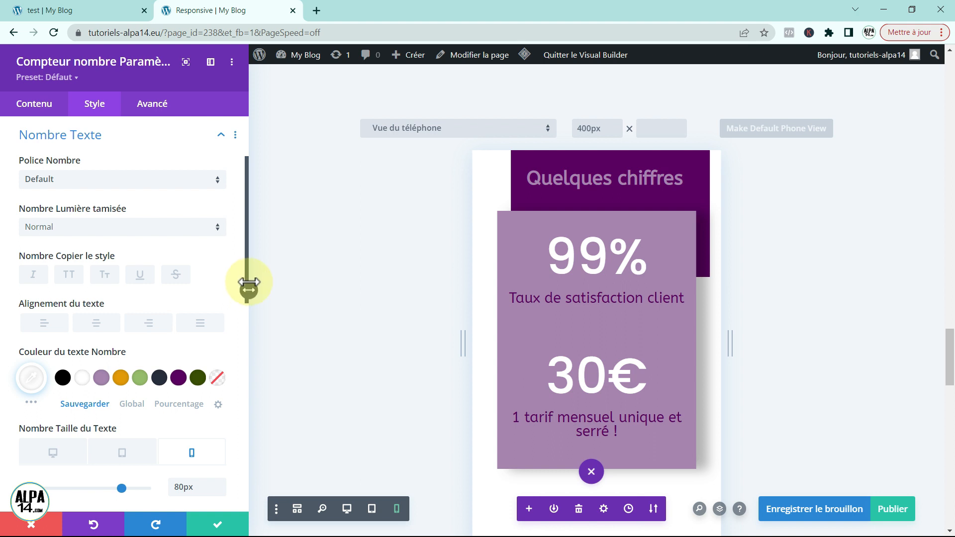
scroll(247, 268, "down", 2)
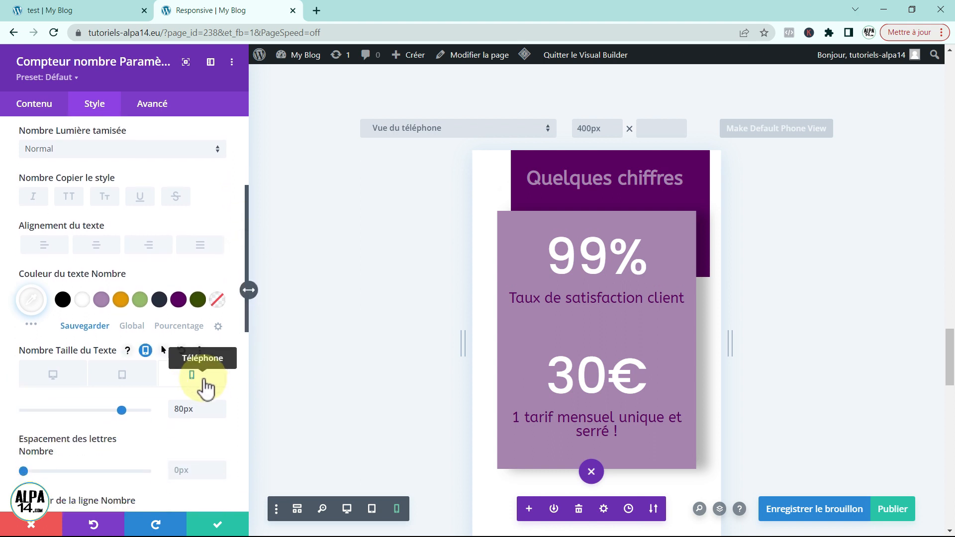
- Save the "30€" counter's settings and look through the whole page in phone view
left_click(127, 379)
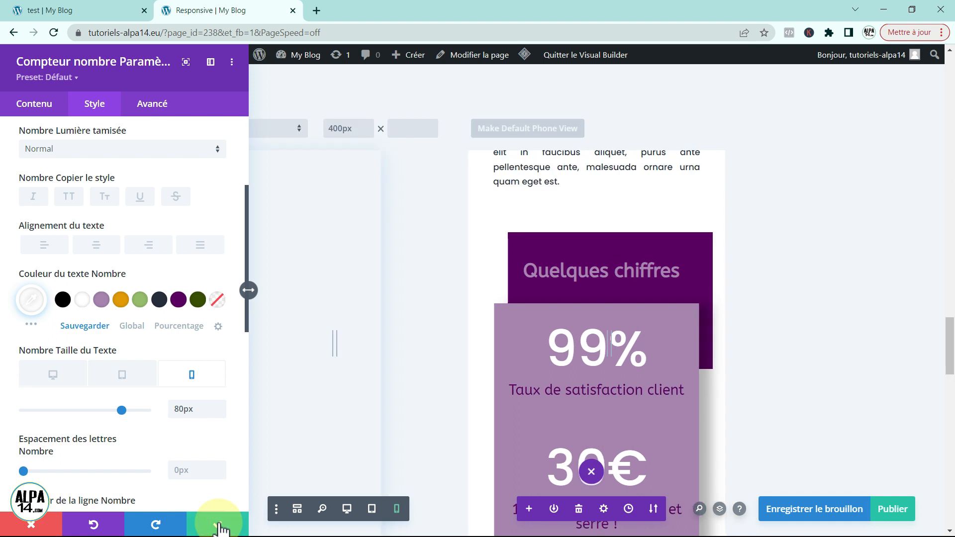
left_click(221, 528)
left_click_drag(950, 368, 952, 493)
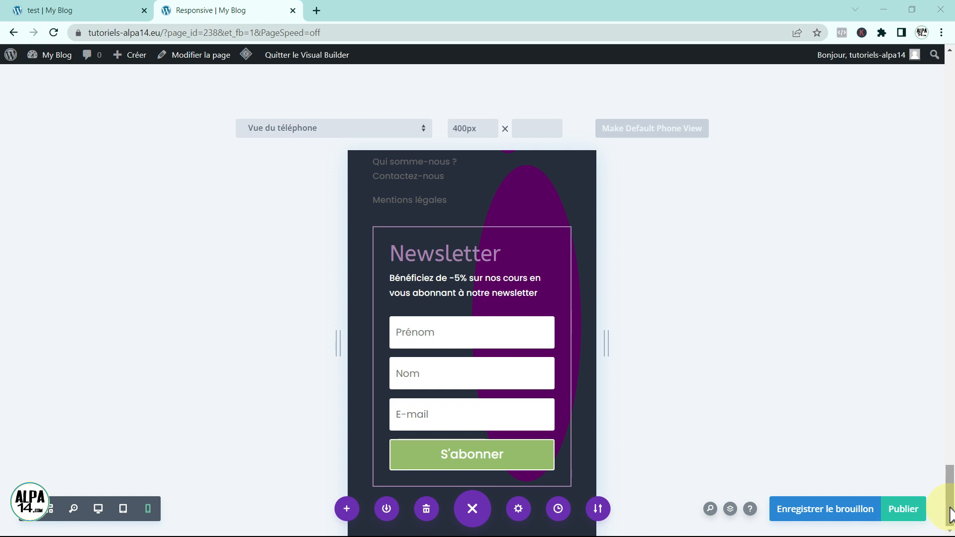
left_click_drag(951, 508, 928, 106)
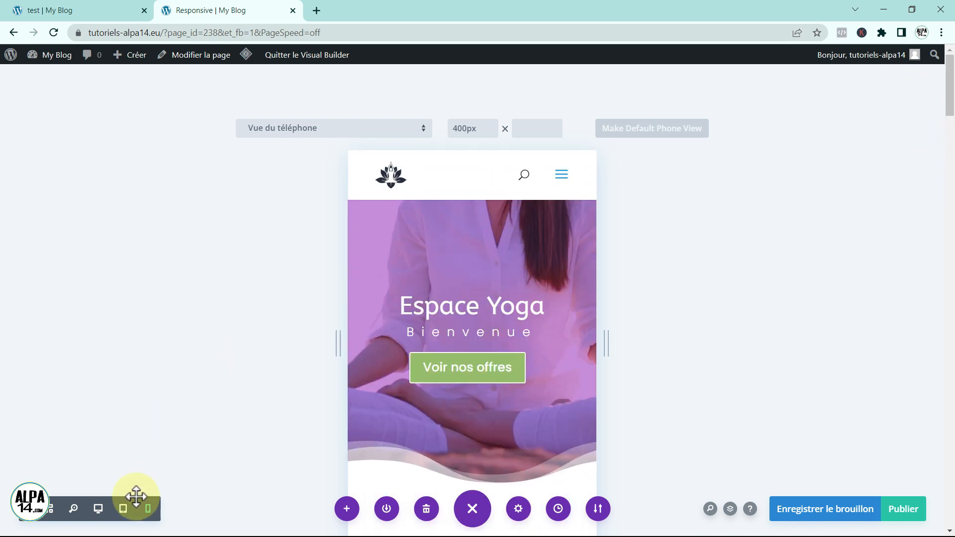
- Review the page from header to footer in both tablet view and desktop view
left_click(122, 510)
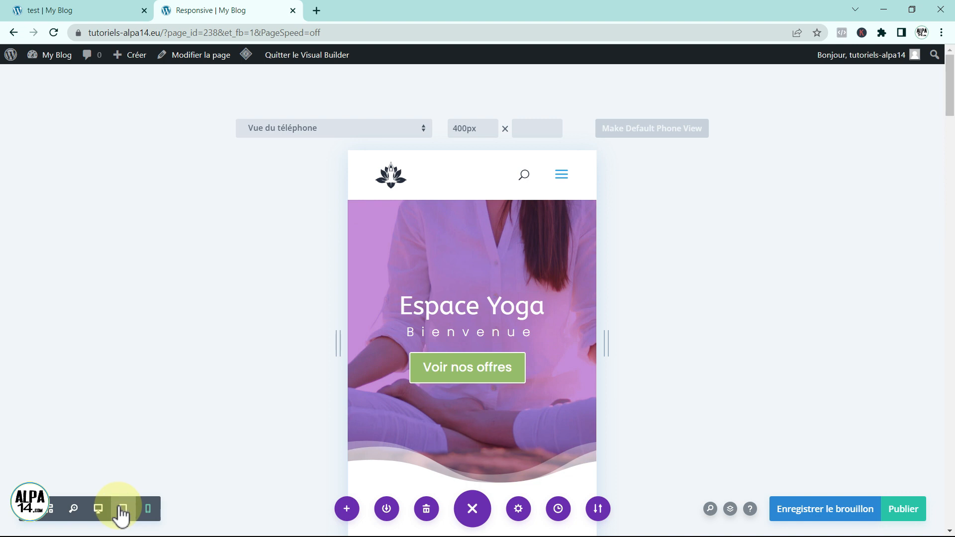
left_click(121, 510)
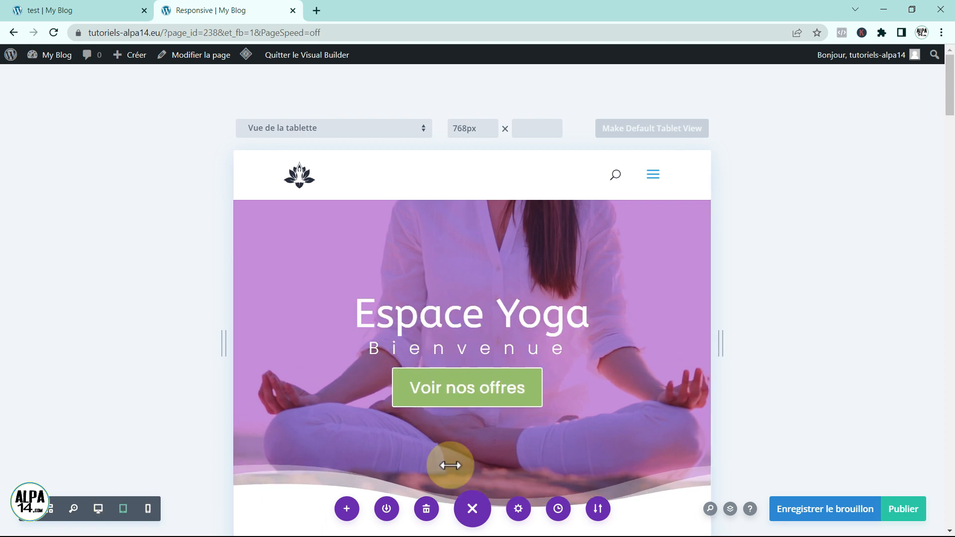
left_click_drag(953, 97, 935, 515)
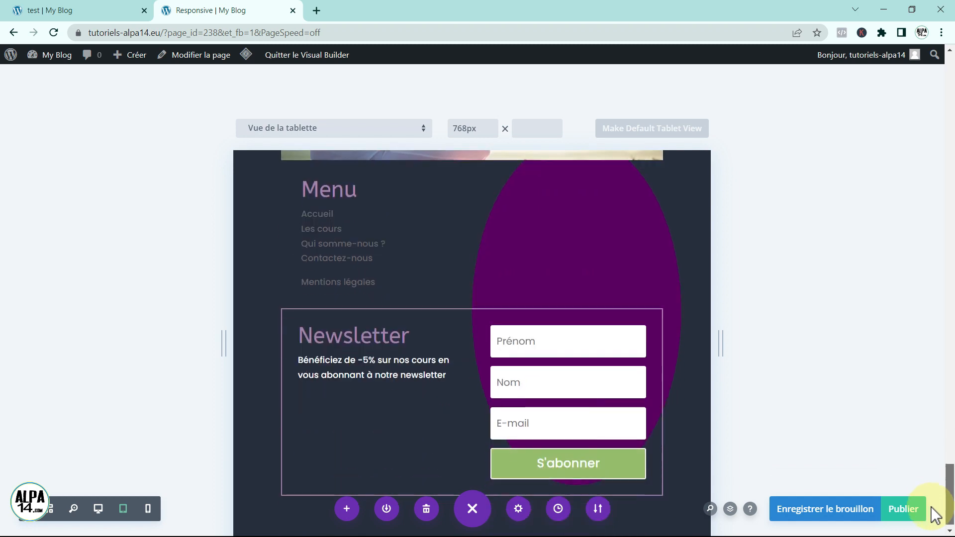
left_click(98, 508)
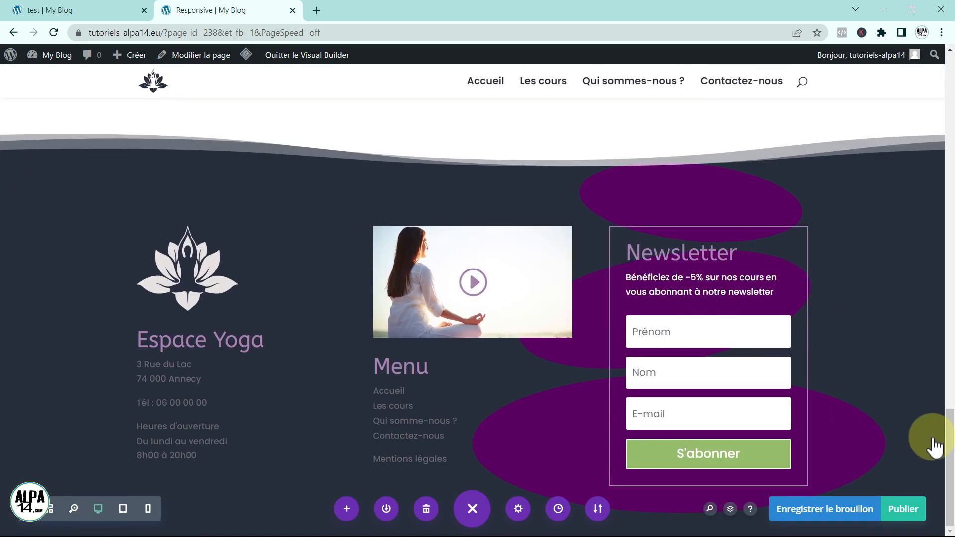
left_click_drag(950, 467, 950, 109)
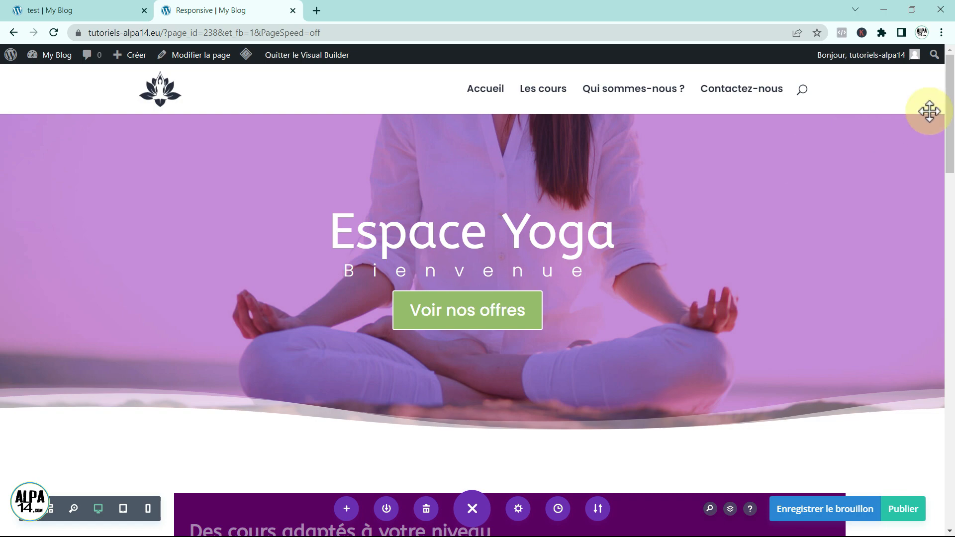
- Duplicate the two-column "Une équipe dynamique vous attend" row twice
left_click_drag(951, 139, 941, 303)
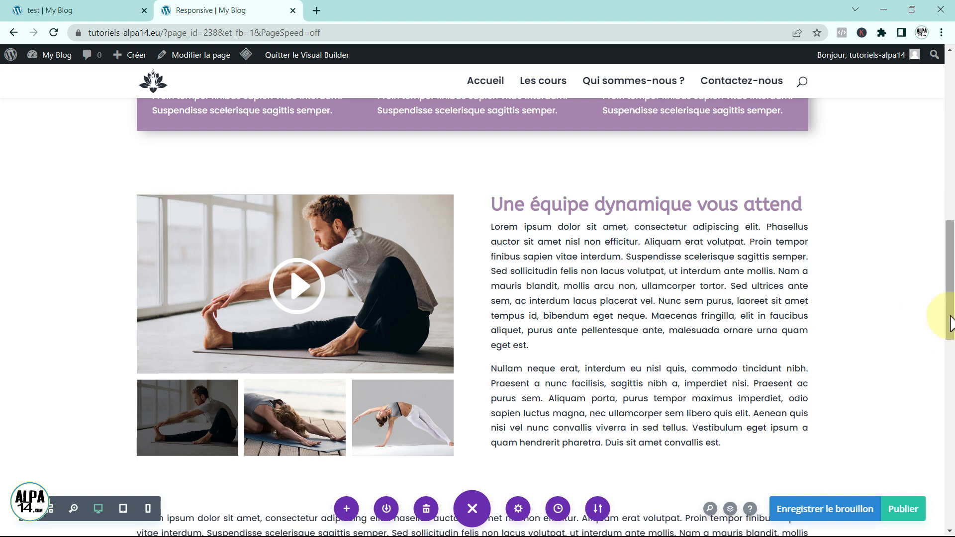
left_click_drag(951, 323, 952, 328)
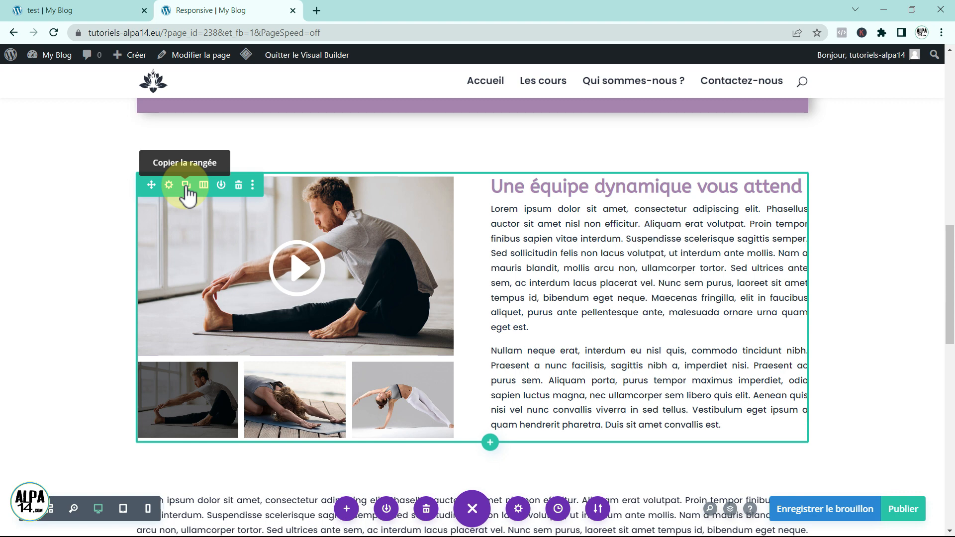
left_click(186, 187)
left_click(187, 187)
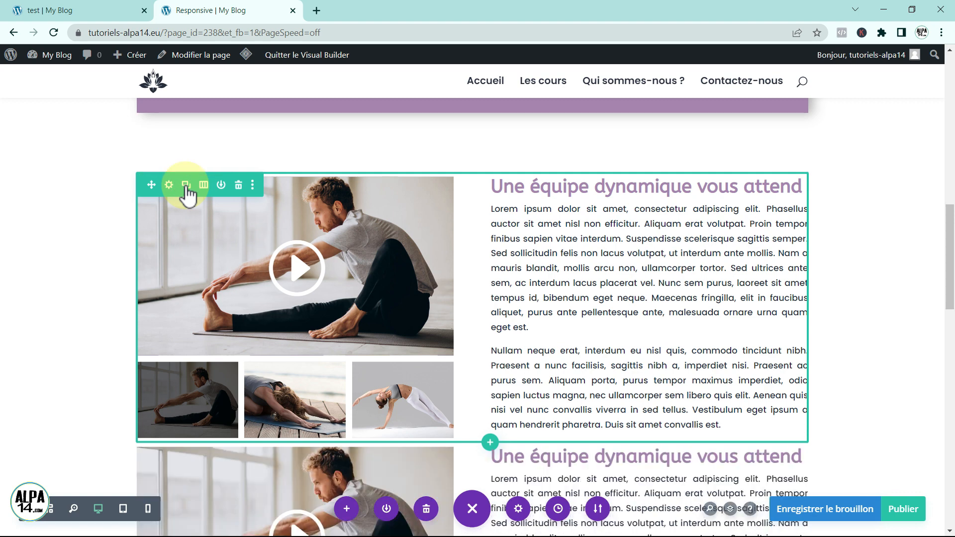
- Disable the original "Une équipe dynamique vous attend" row on Téléphone and Tablette and save its settings
scroll(942, 259, "up", 1)
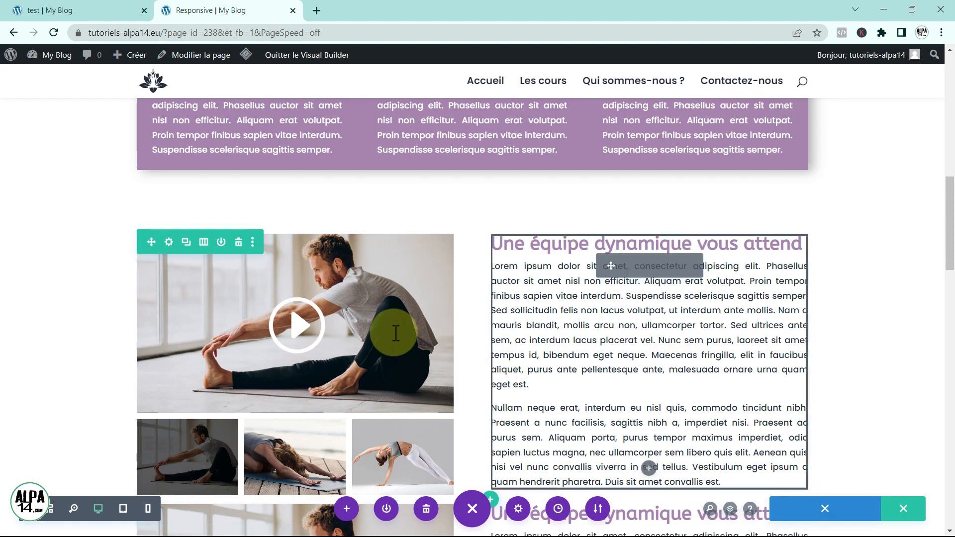
left_click(169, 243)
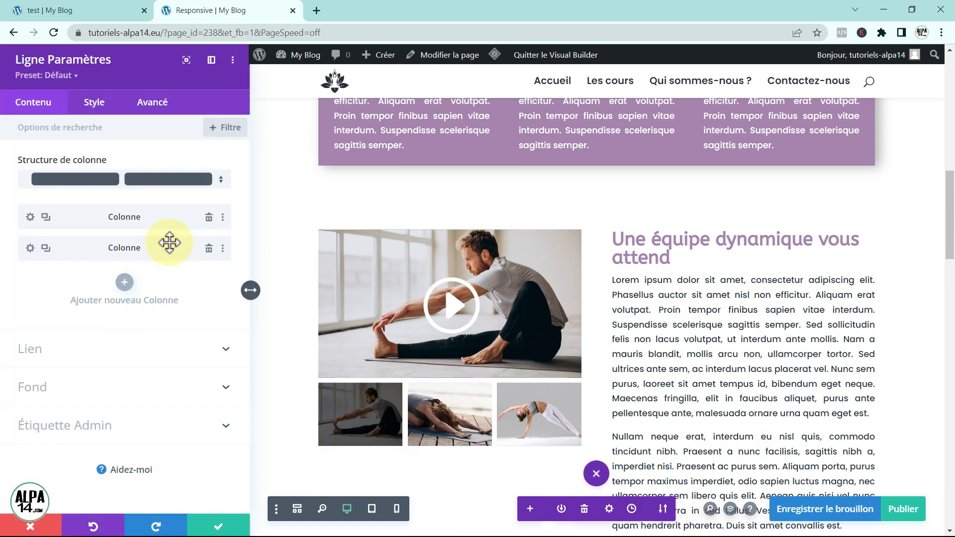
left_click(149, 110)
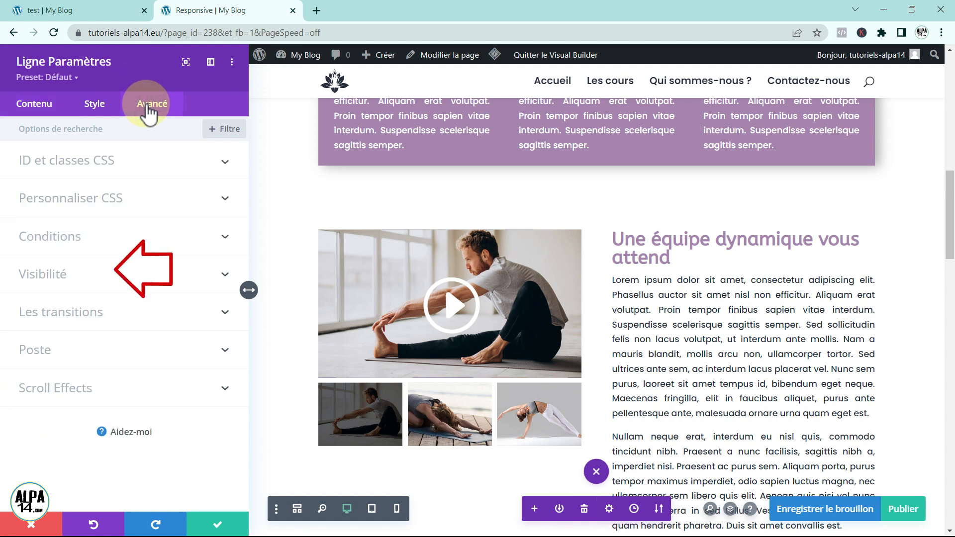
left_click(75, 279)
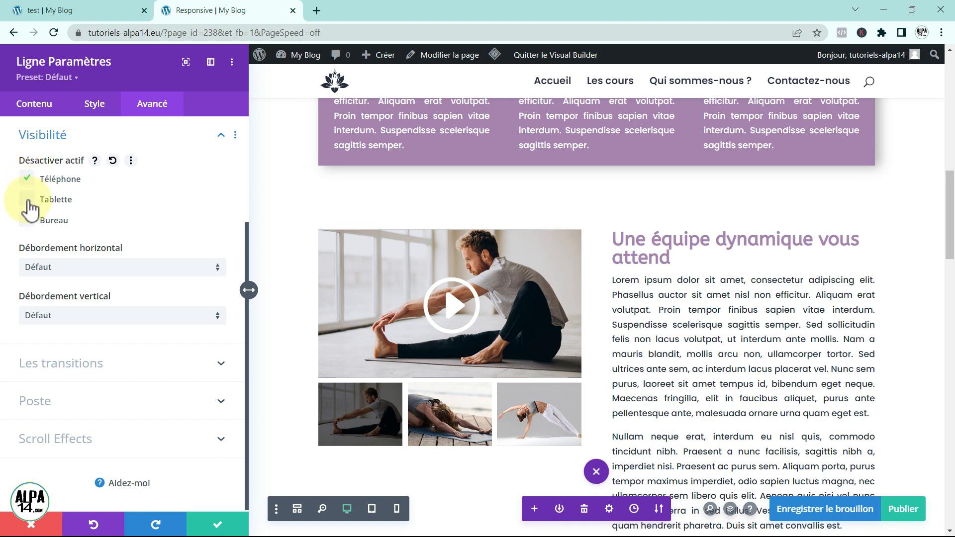
left_click(27, 199)
left_click(224, 525)
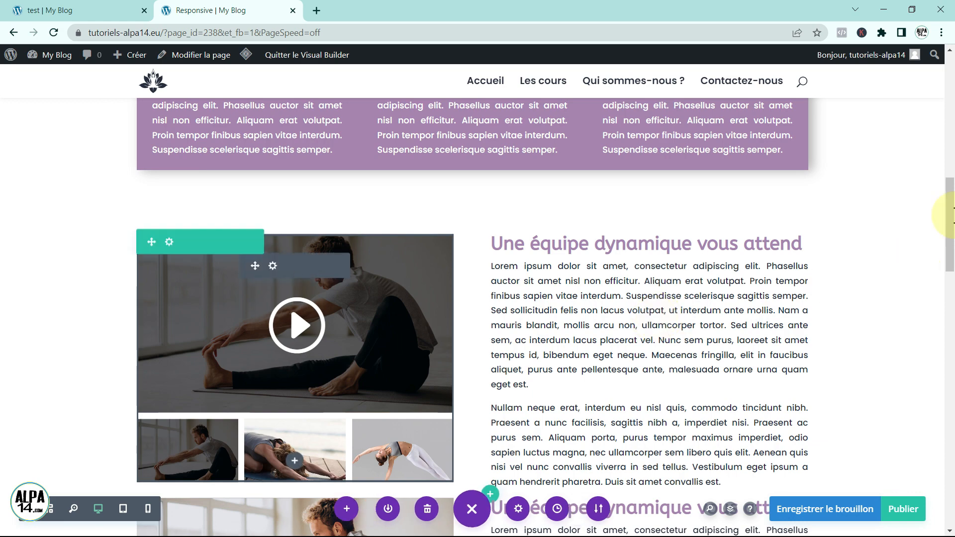
- Delete the video slider from the first duplicate row and the text module from the second duplicate row
left_click_drag(950, 251, 951, 304)
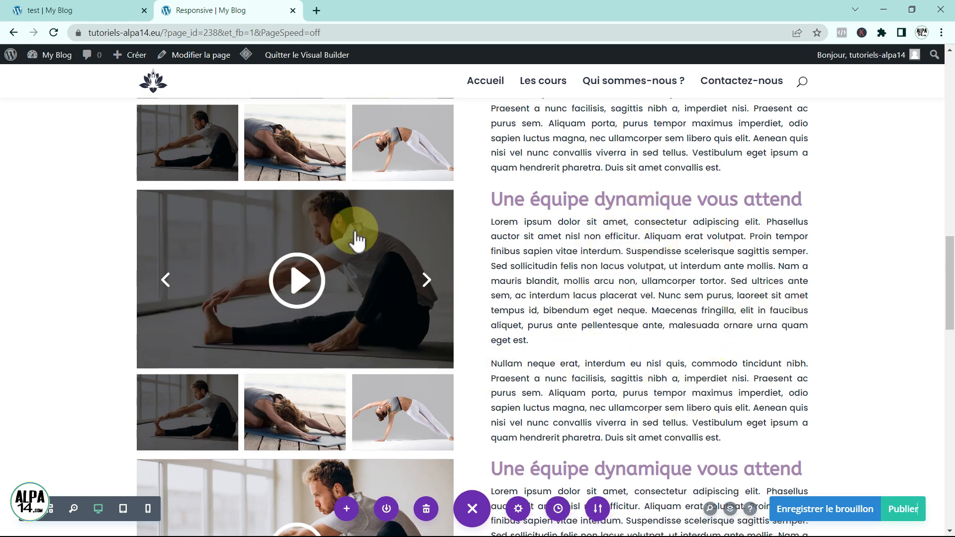
left_click(325, 222)
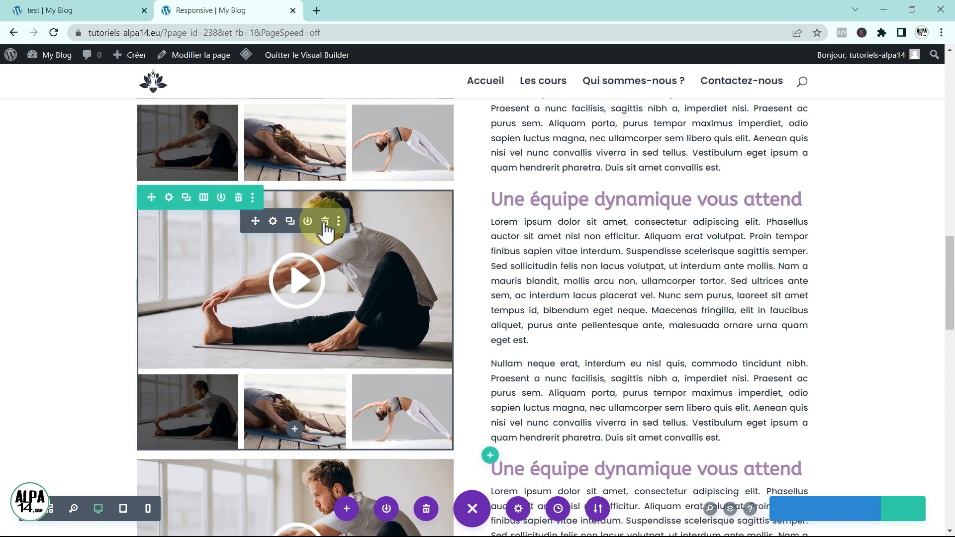
left_click(948, 299)
left_click_drag(949, 299, 950, 331)
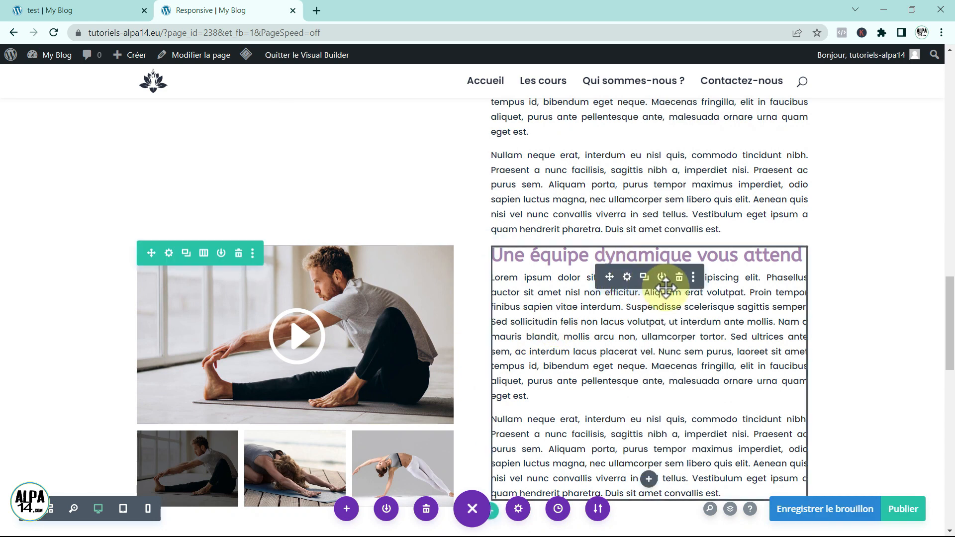
left_click(680, 277)
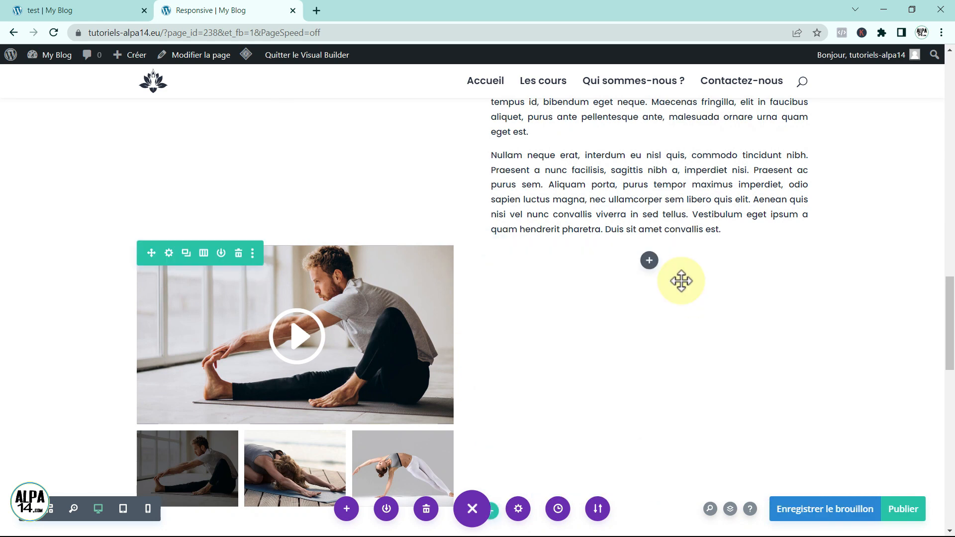
- Set both duplicate rows to a single-column layout and add some spacing above the video slider in its row
left_click(203, 252)
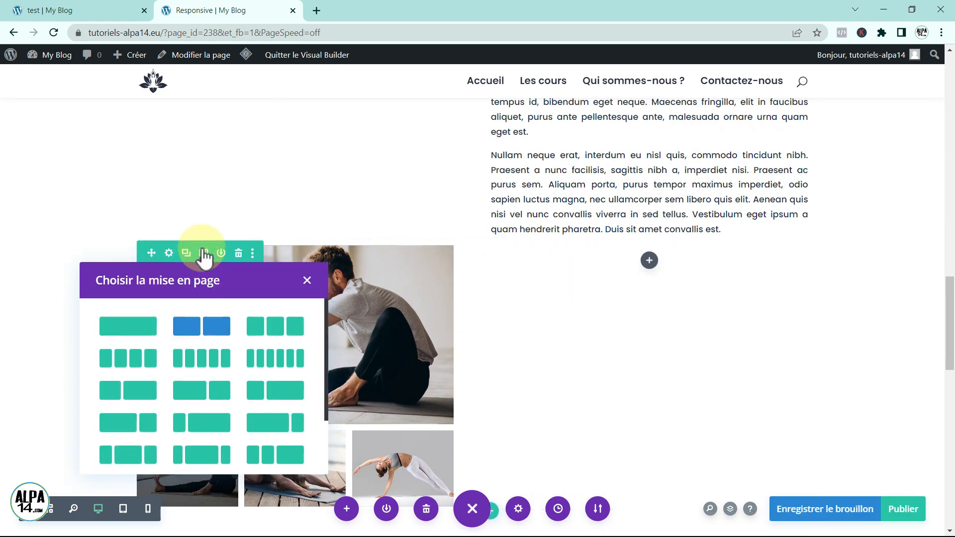
left_click(136, 326)
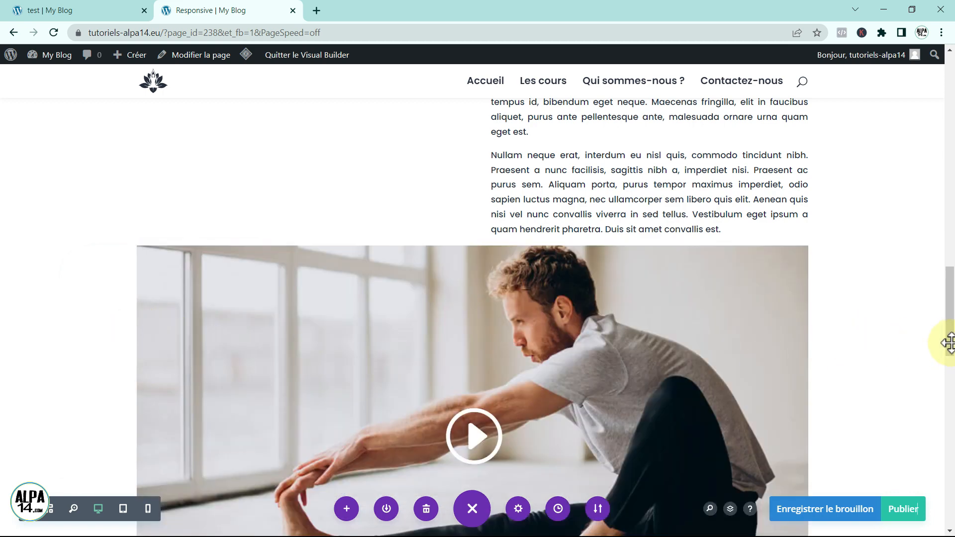
left_click_drag(950, 339, 949, 299)
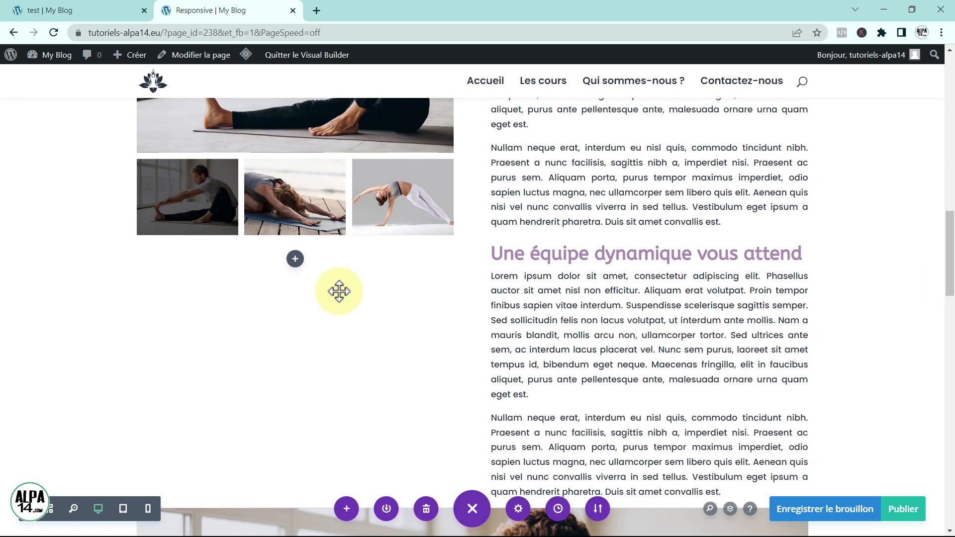
mouse_move(256, 277)
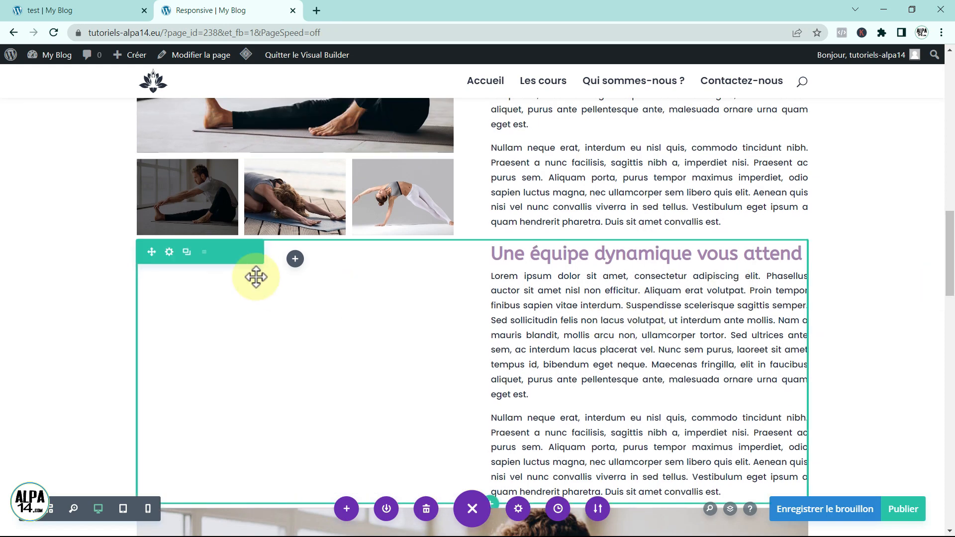
left_click(204, 252)
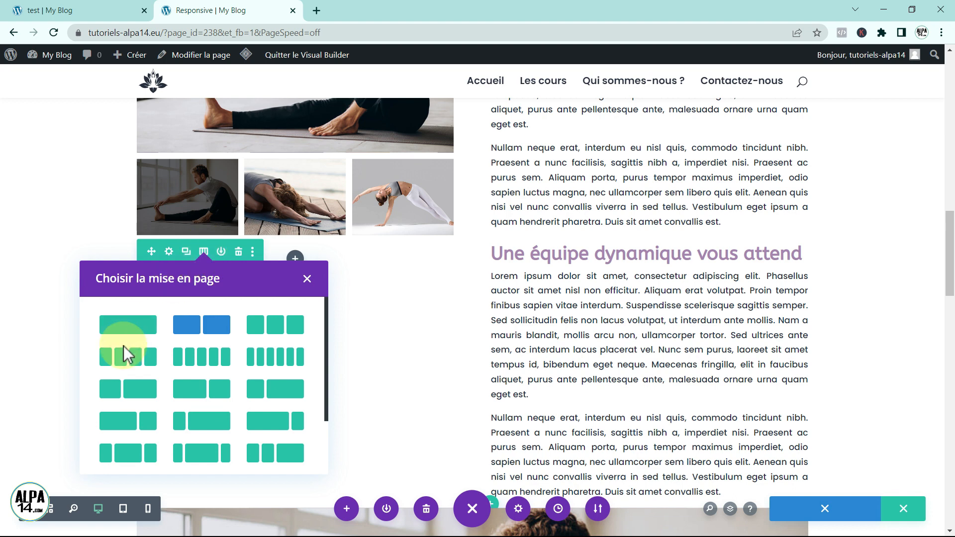
left_click(131, 331)
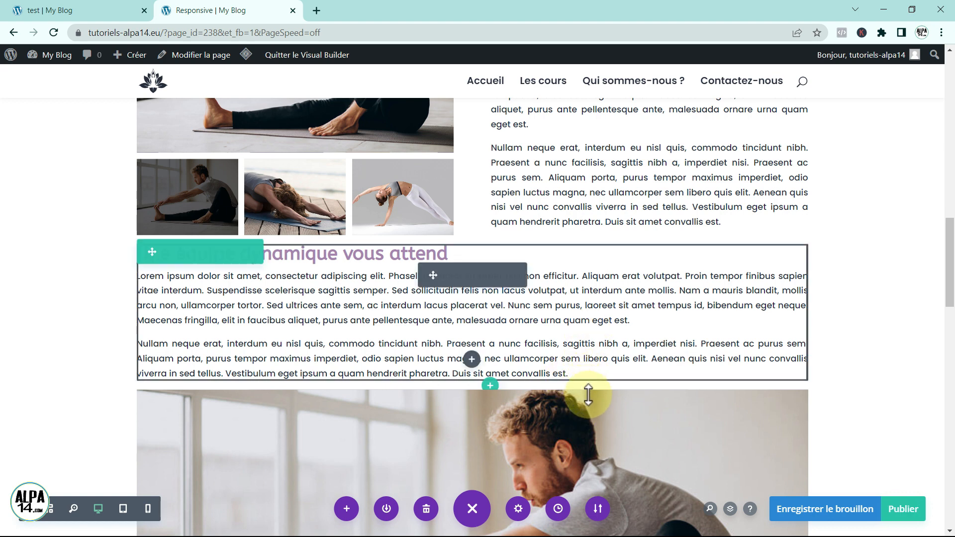
left_click_drag(589, 416, 591, 428)
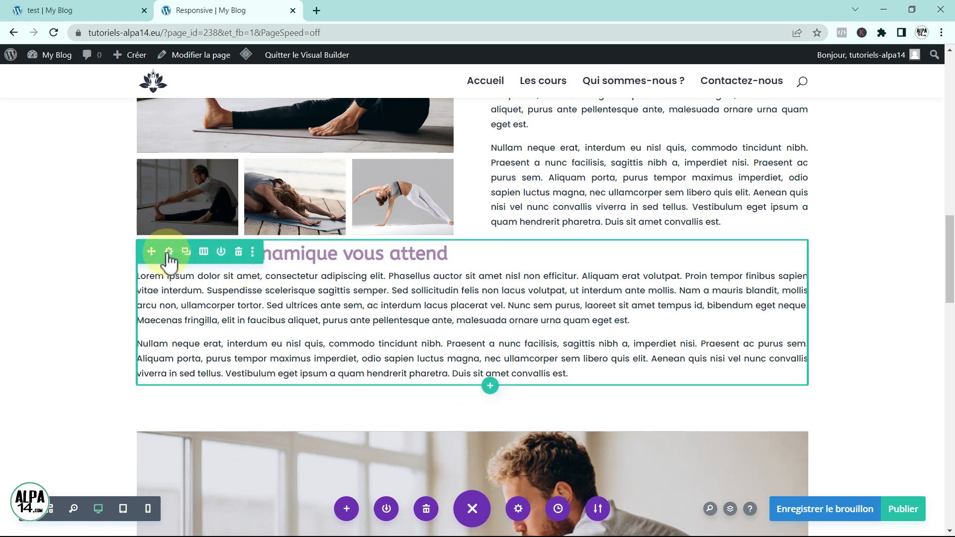
- Disable the single-column "Une équipe dynamique vous attend" text row on Bureau and save its settings
left_click(169, 252)
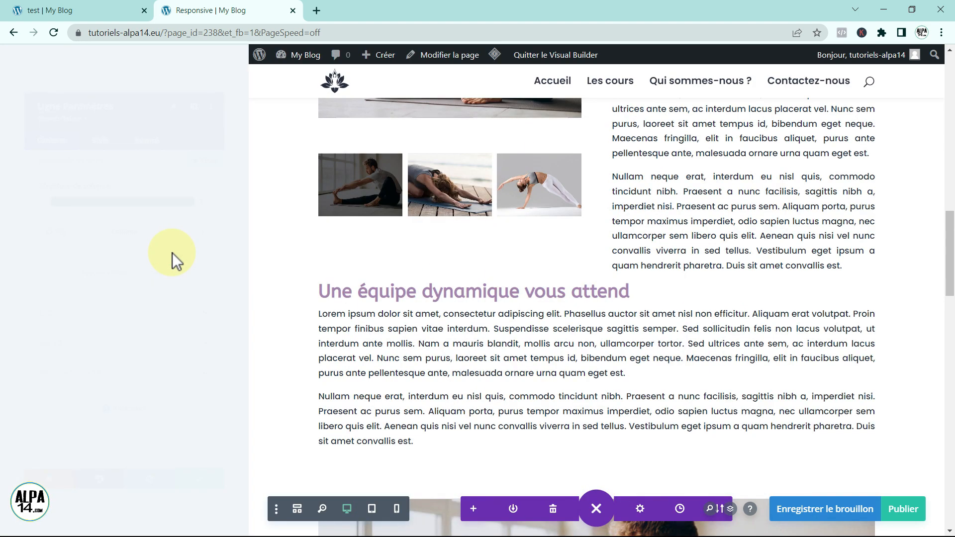
left_click(149, 103)
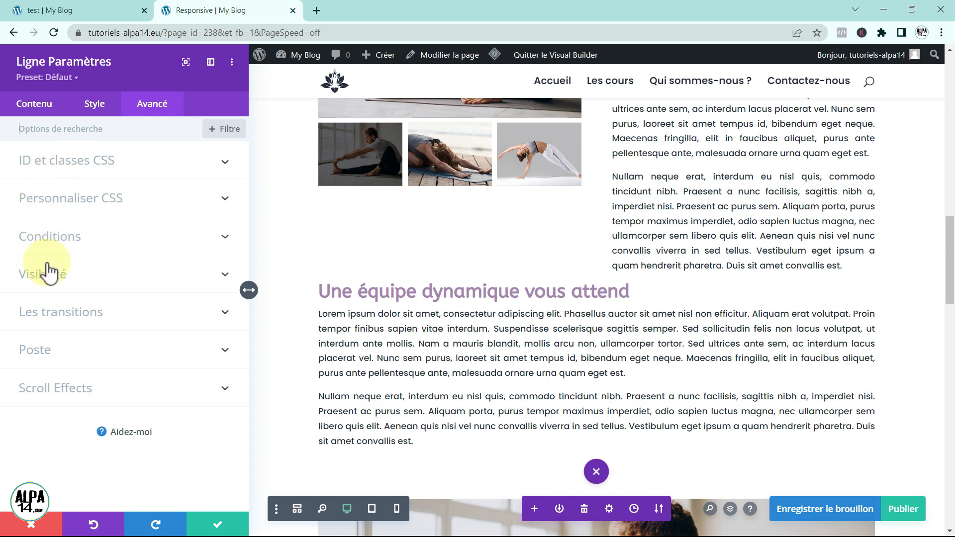
left_click(52, 275)
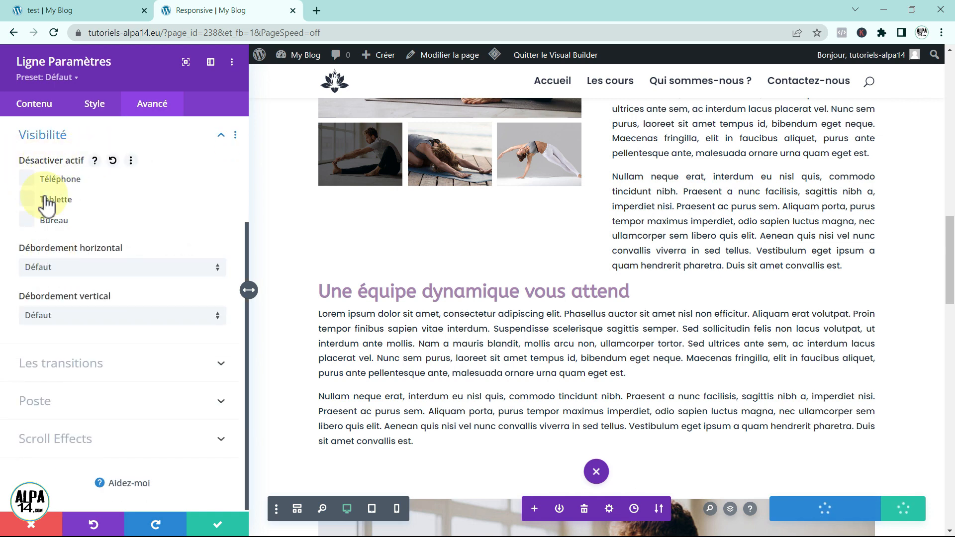
left_click(28, 221)
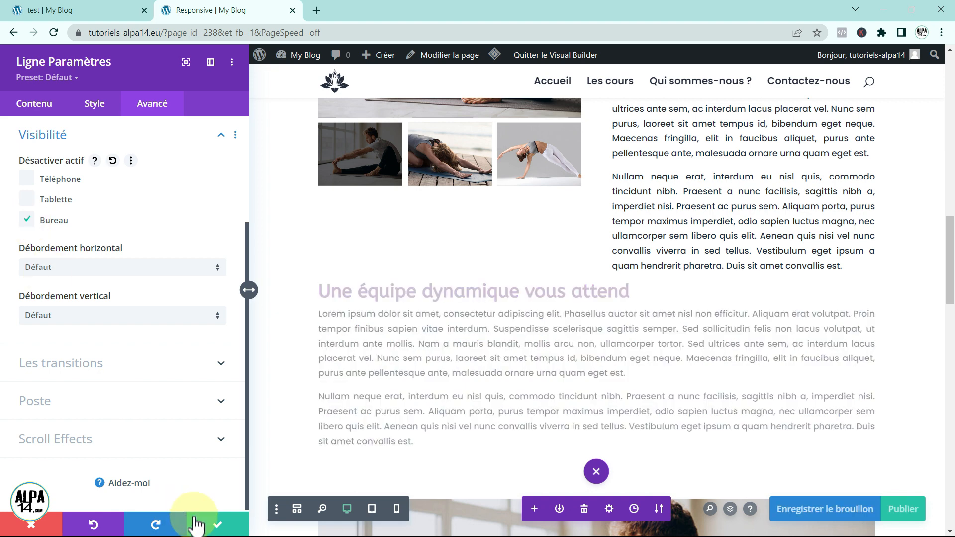
left_click(215, 527)
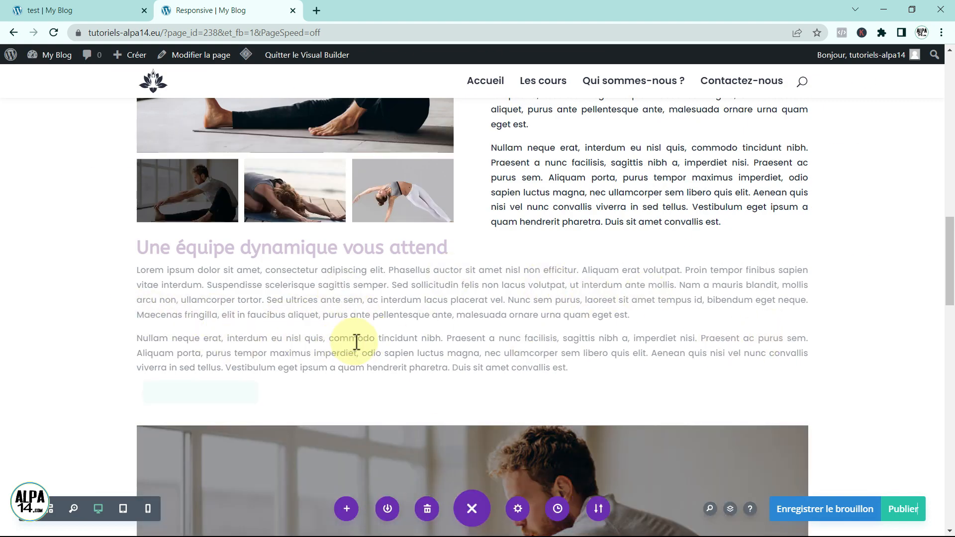
- Disable the single-column video slider row on Bureau in its visibility settings and save them
left_click_drag(950, 255, 949, 316)
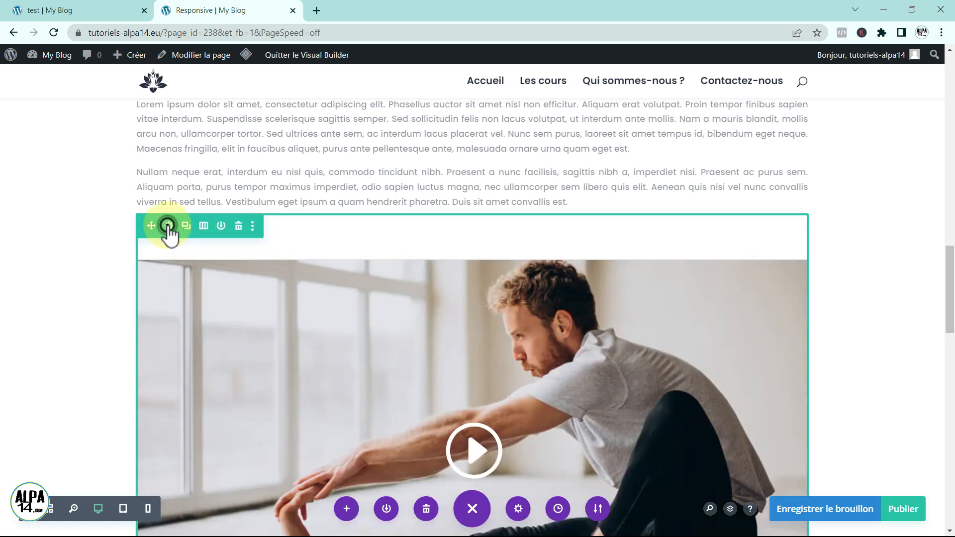
left_click(168, 226)
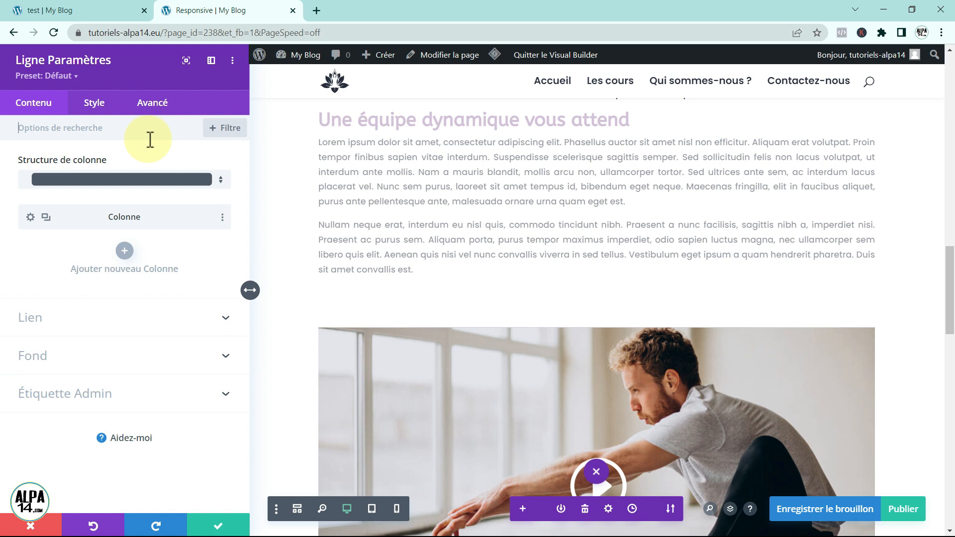
left_click(156, 106)
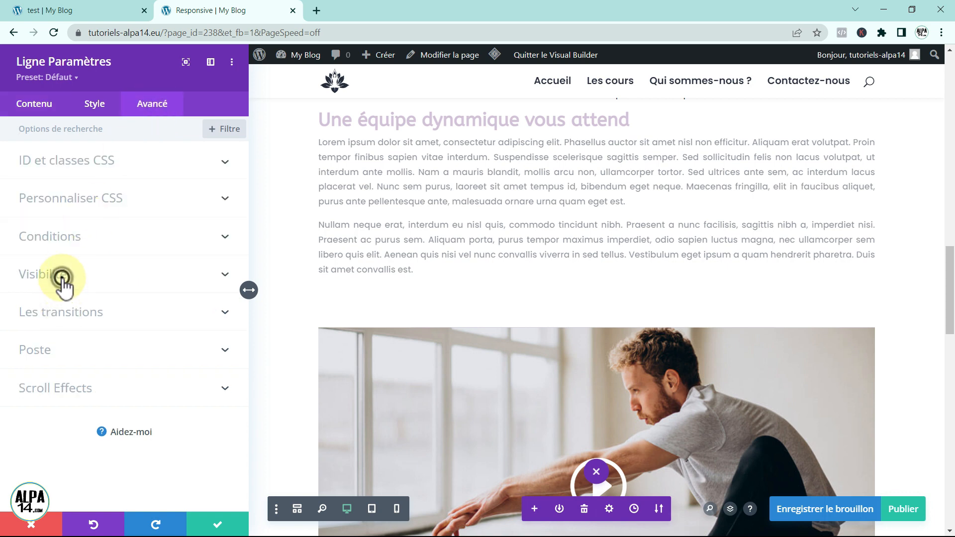
left_click(61, 277)
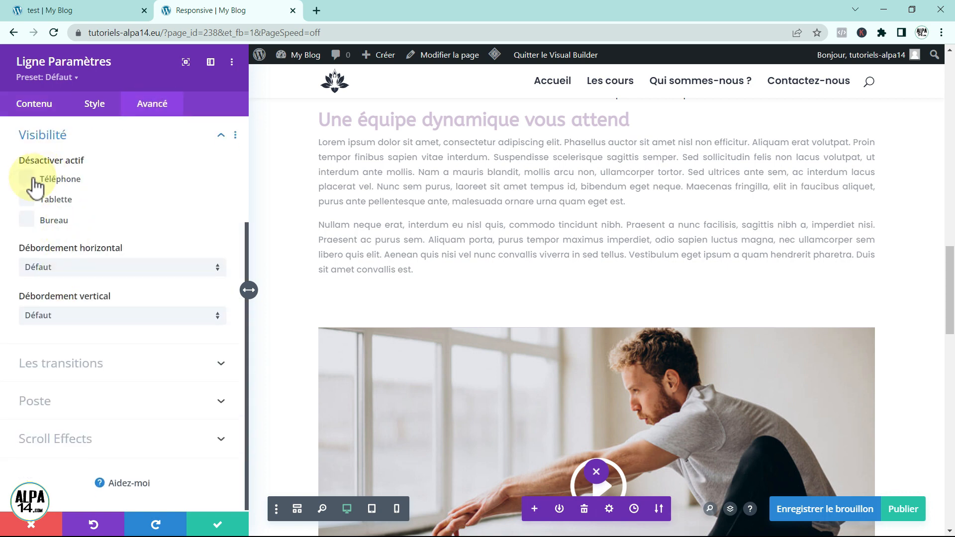
left_click(28, 219)
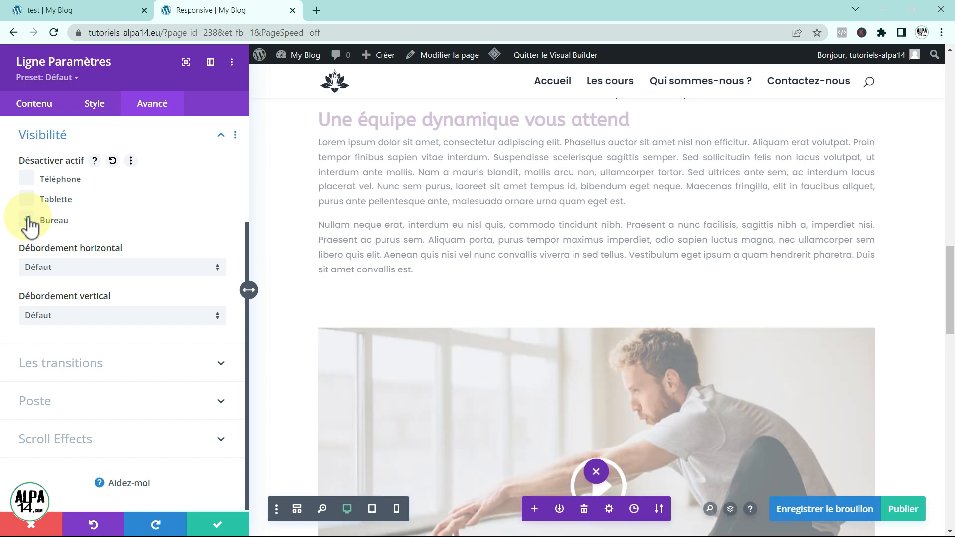
left_click(219, 527)
left_click(219, 526)
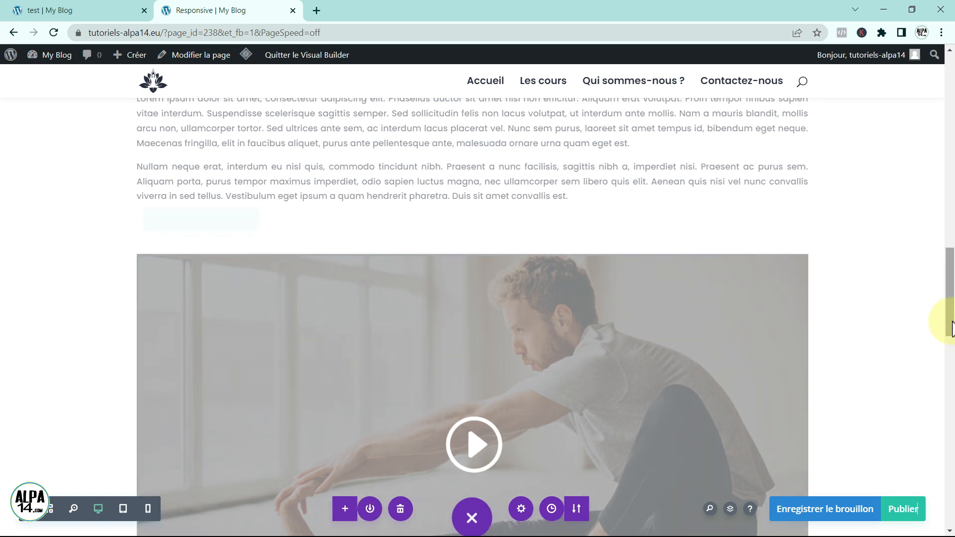
- Check the "Une équipe dynamique vous attend" rows in desktop and phone views, save the page as a draft and exit the Visual Builder
left_click_drag(951, 323, 950, 252)
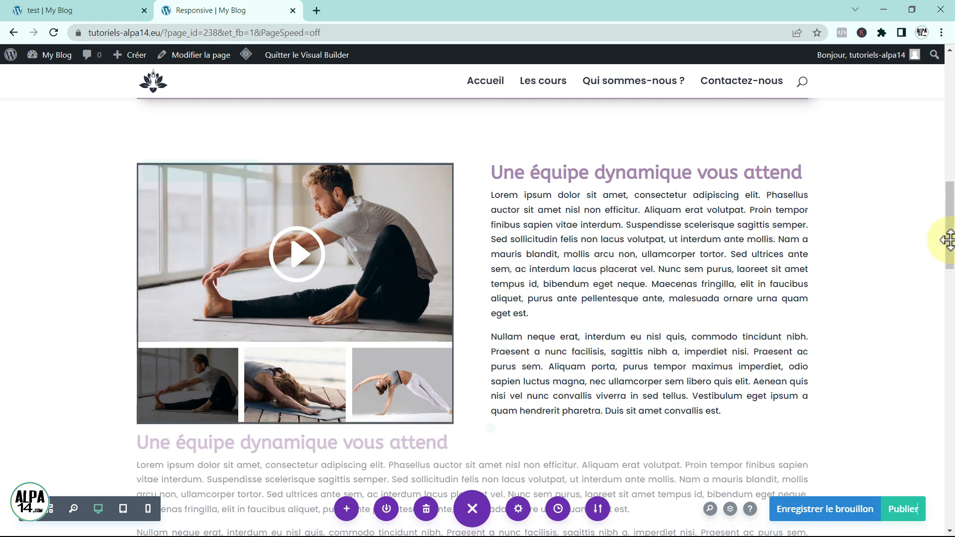
left_click_drag(948, 240, 953, 251)
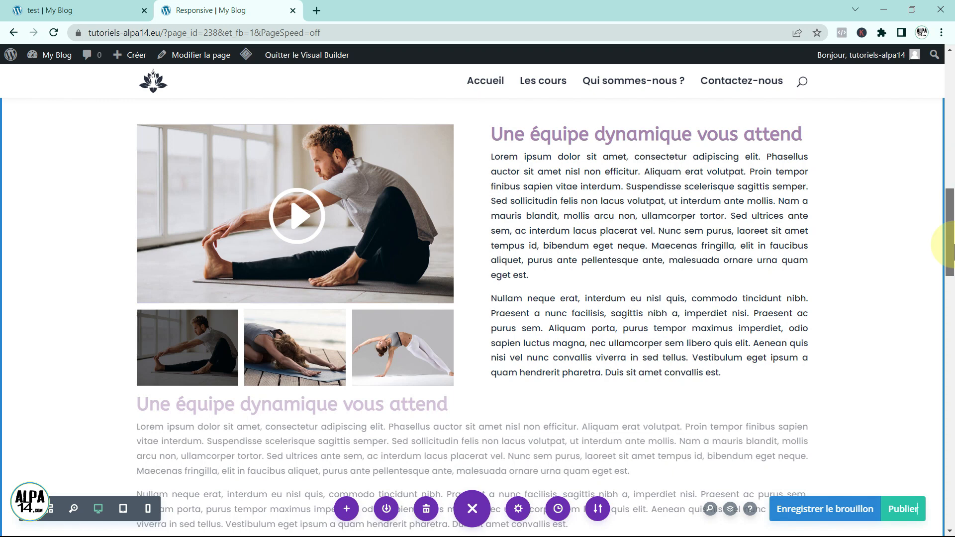
left_click(148, 509)
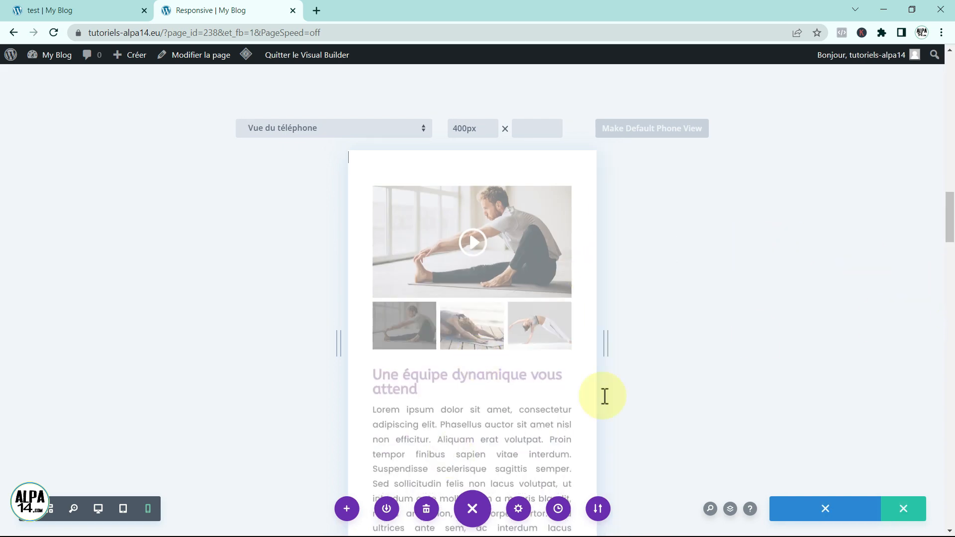
left_click_drag(949, 248, 945, 282)
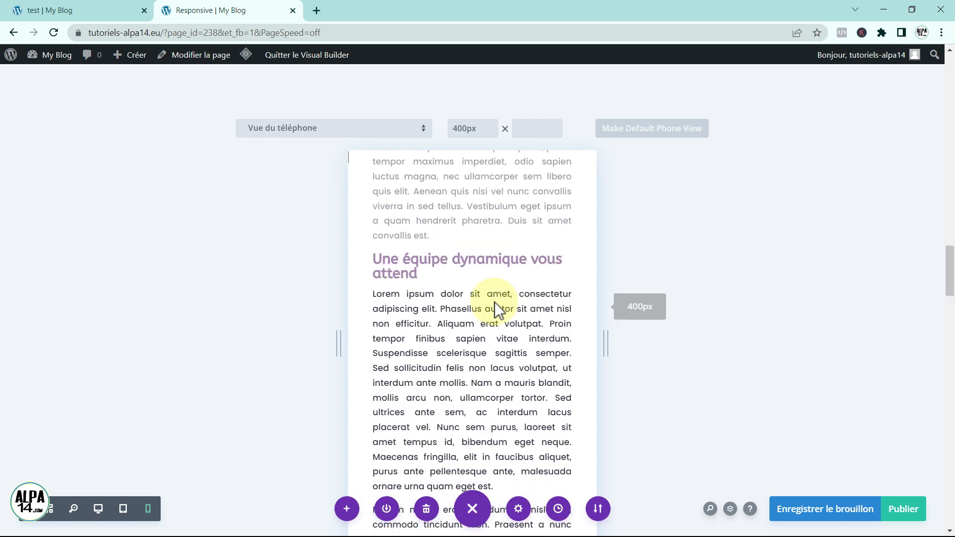
left_click_drag(949, 273, 951, 323)
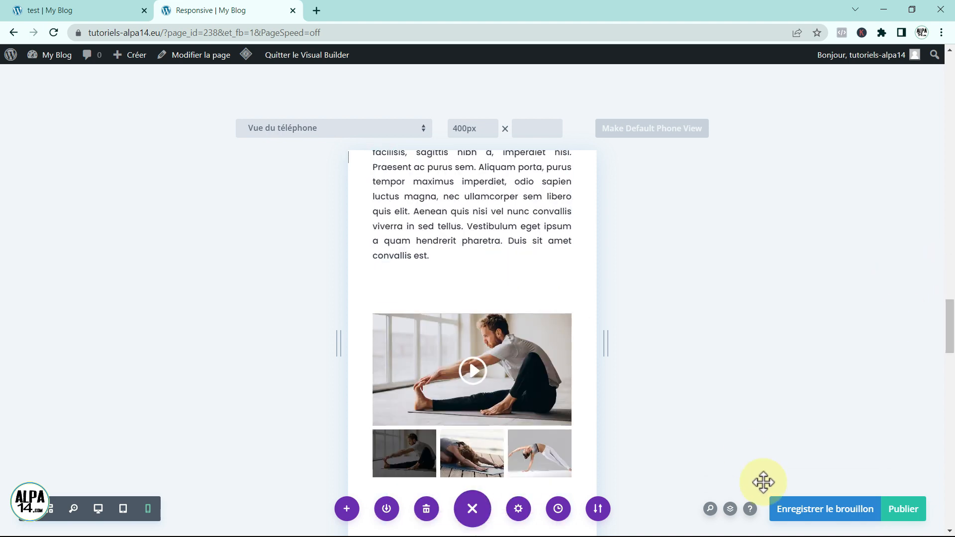
left_click(811, 516)
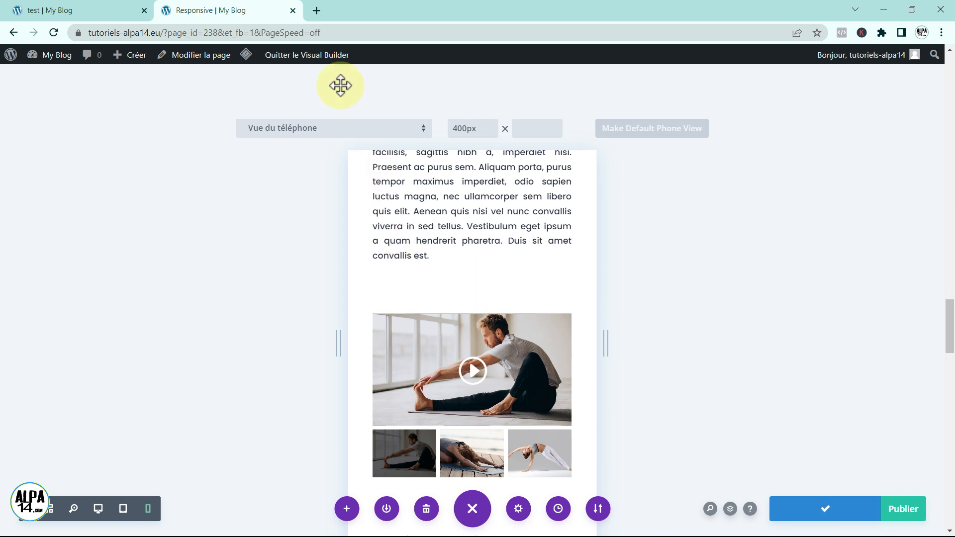
left_click(311, 55)
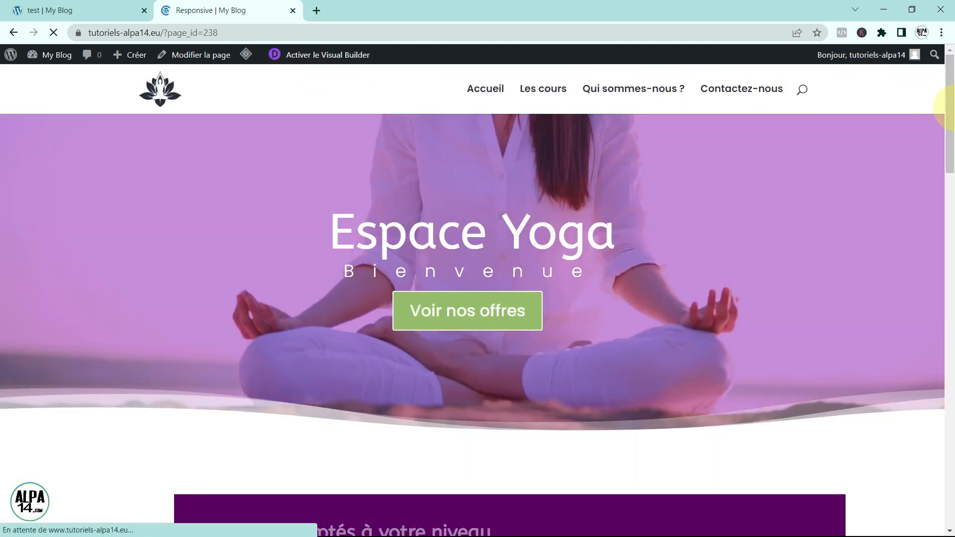
- Examine the "Une équipe dynamique vous attend" section on the live page at desktop width and with the browser window narrowed to phone width
left_click(913, 10)
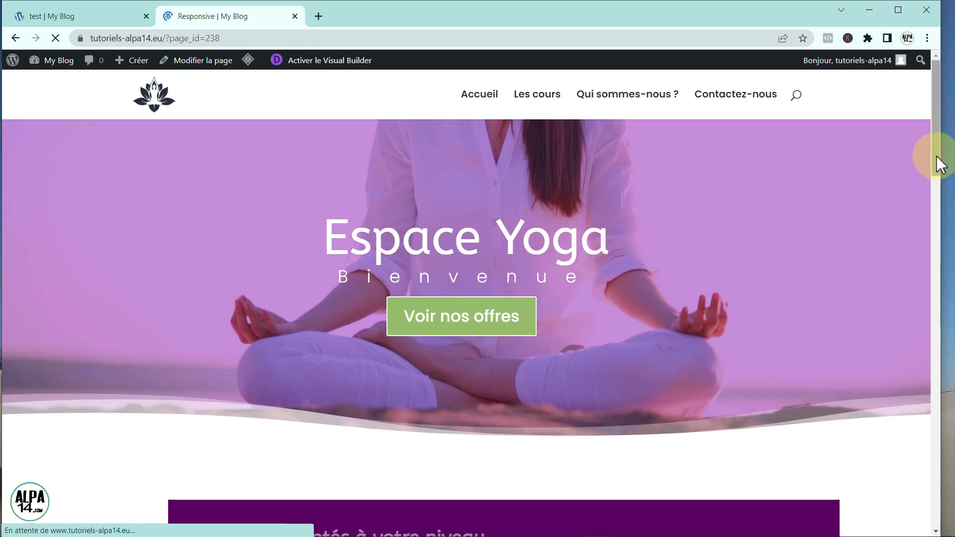
left_click_drag(938, 158, 840, 308)
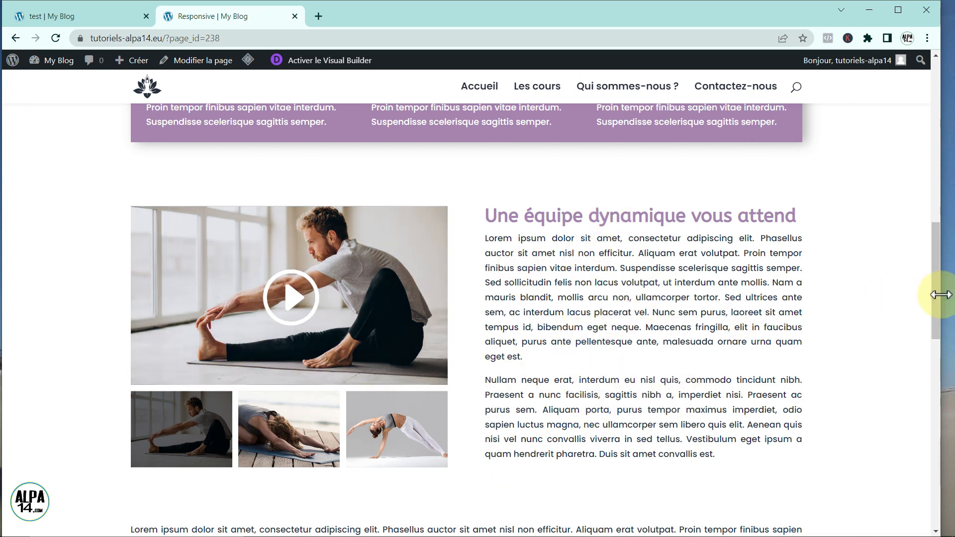
left_click_drag(926, 294, 429, 259)
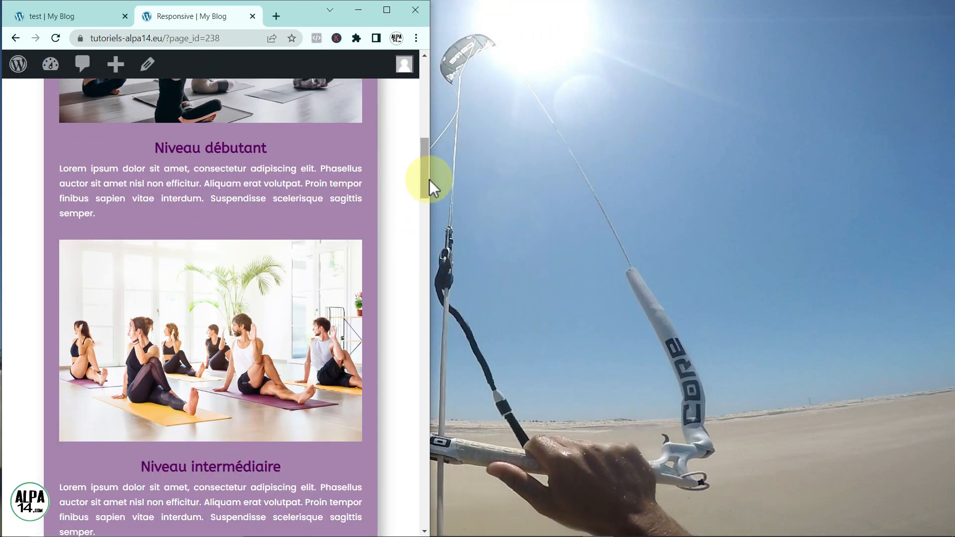
left_click_drag(428, 180, 417, 288)
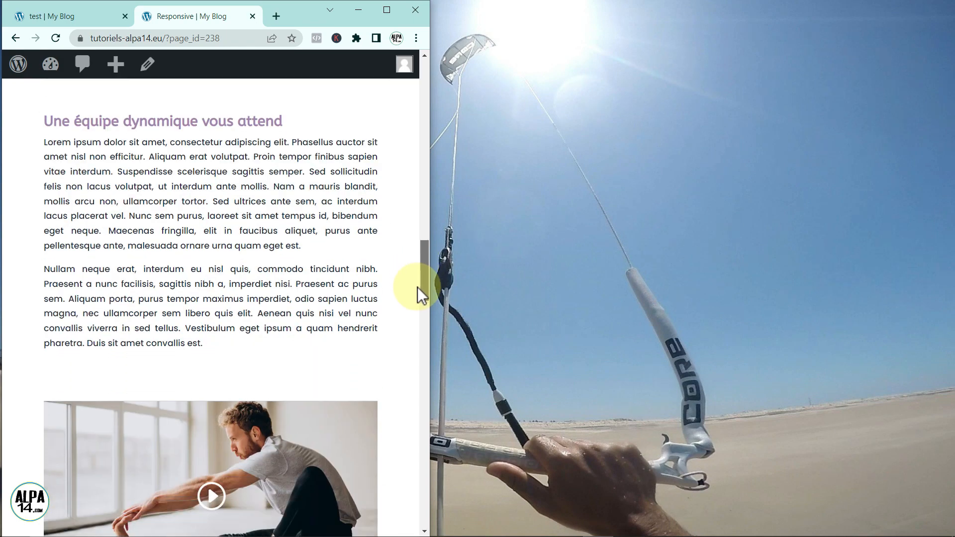